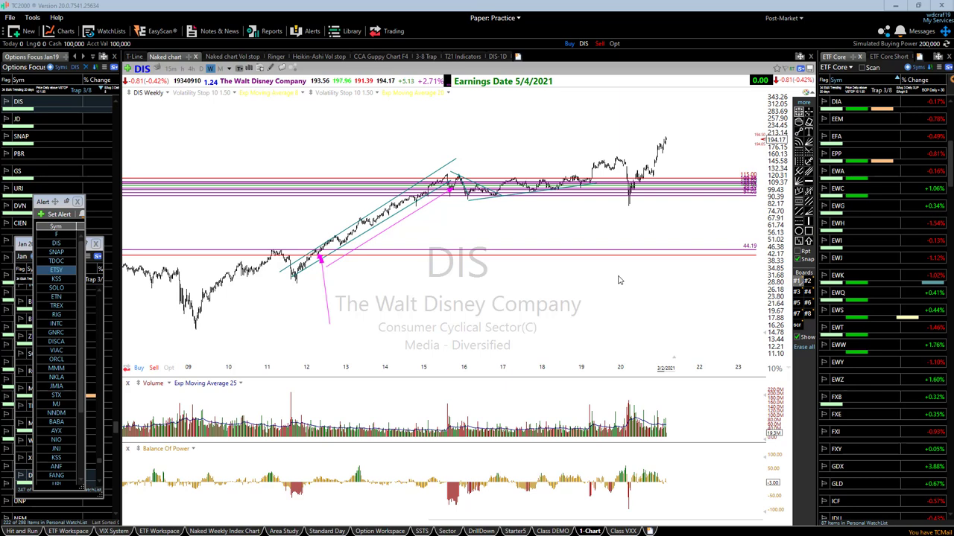
# - Delete the magenta arrow lines drawn on the Disney weekly chart
pyautogui.press('Delete')
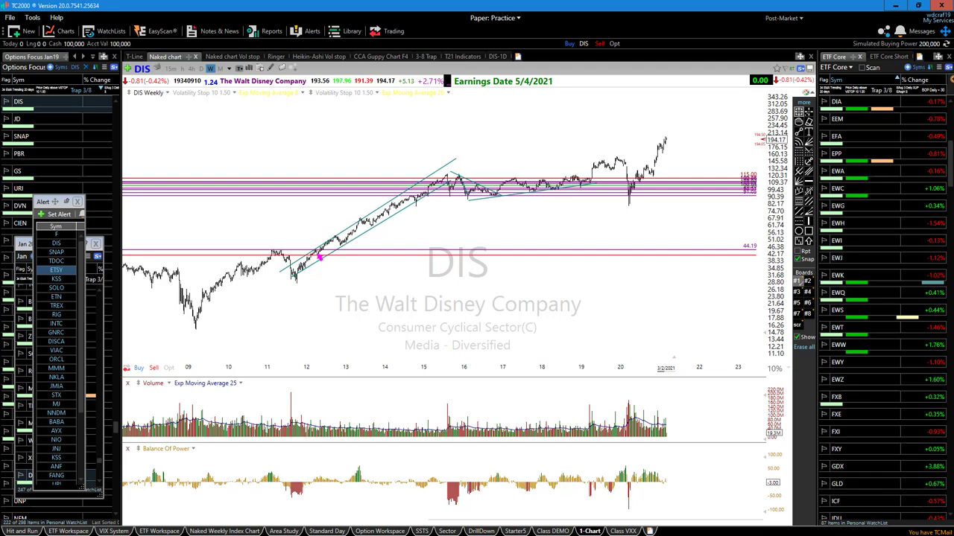
# - Switch to Photos to review the Long Term Example portfolio table, and minimise the image window when done
pyautogui.hotkey('alt', 'Tab')
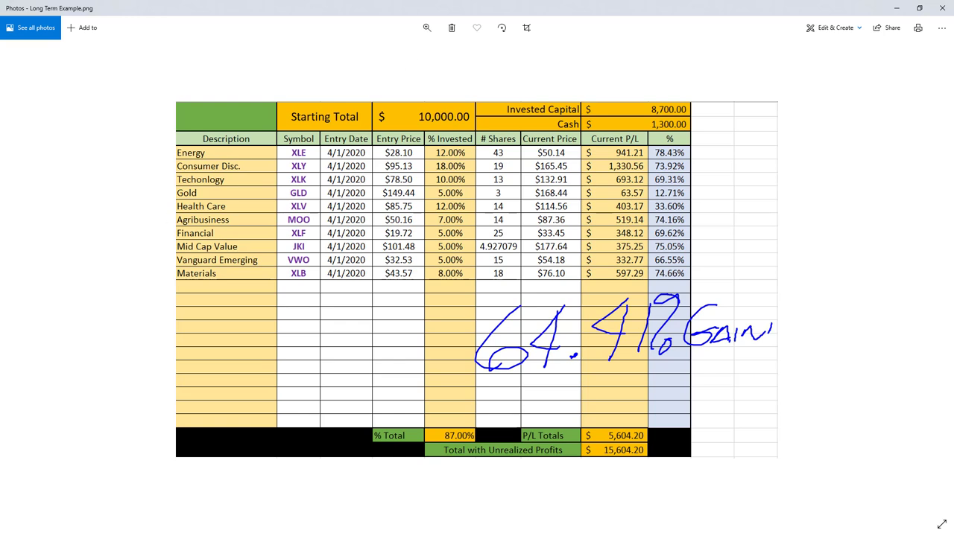
pyautogui.moveTo(390, 77); pyautogui.dragTo(417, 108)
pyautogui.moveTo(342, 307); pyautogui.dragTo(348, 284)
pyautogui.moveTo(157, 151)
pyautogui.mouseDown()
pyautogui.moveTo(167, 152)
pyautogui.moveTo(171, 175)
pyautogui.mouseUp()
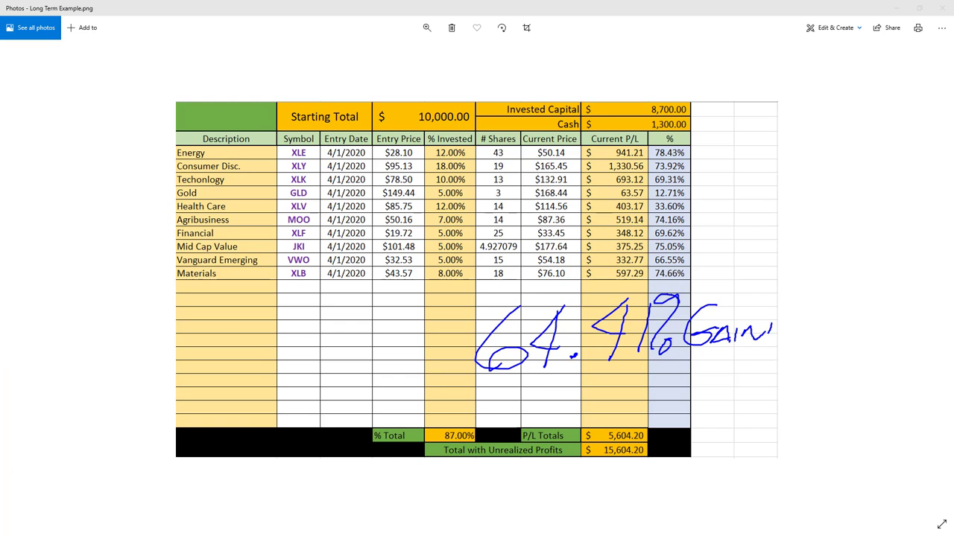
pyautogui.moveTo(287, 391); pyautogui.dragTo(459, 361)
pyautogui.click(897, 9)
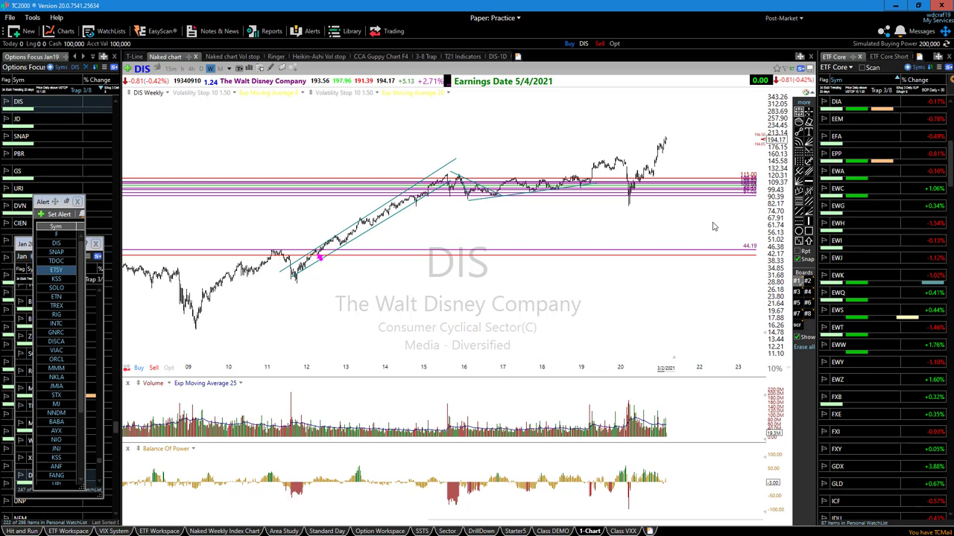
# - Show the 3-8 Trap chart of DIS and reduce the price candles' plot opacity to the minimum
pyautogui.scroll(-3, 504, 348)
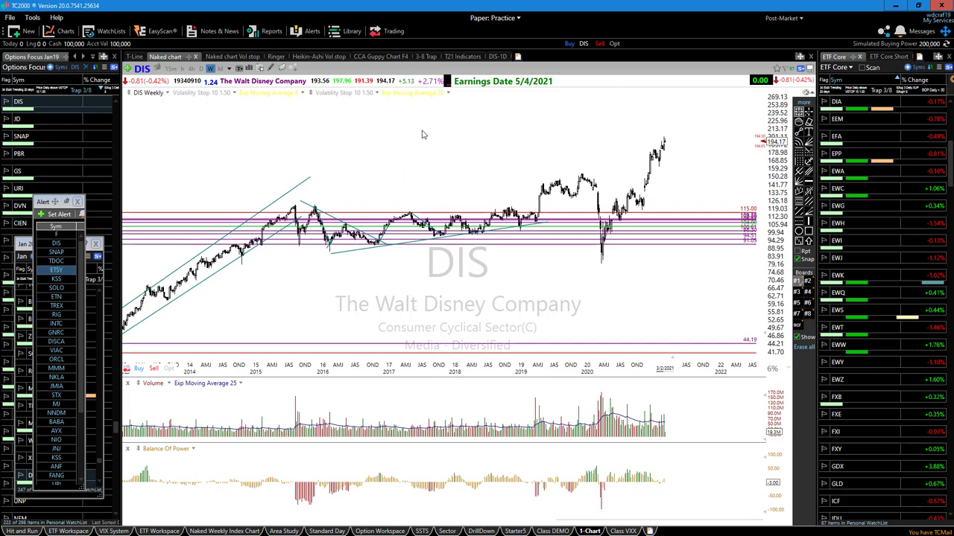
pyautogui.click(425, 56)
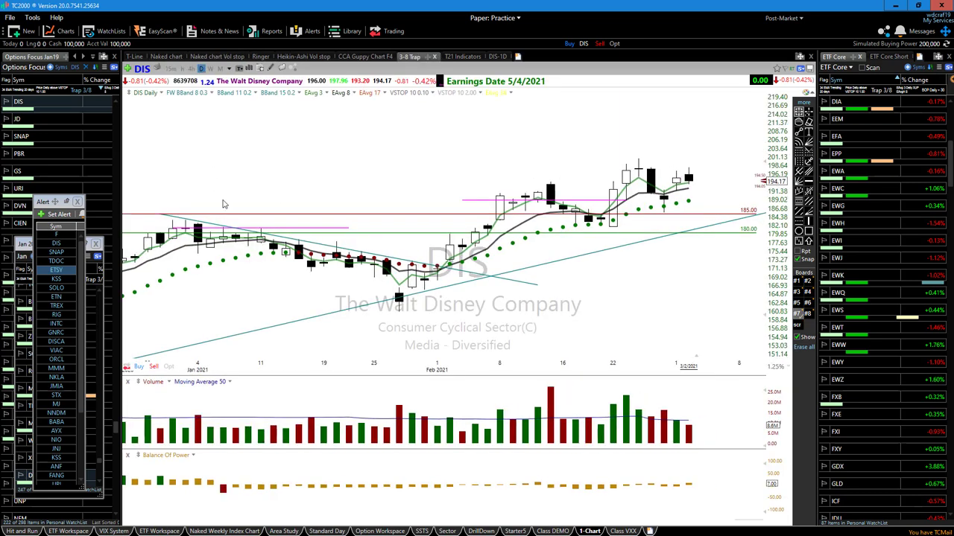
pyautogui.rightClick(154, 95)
pyautogui.click(180, 107)
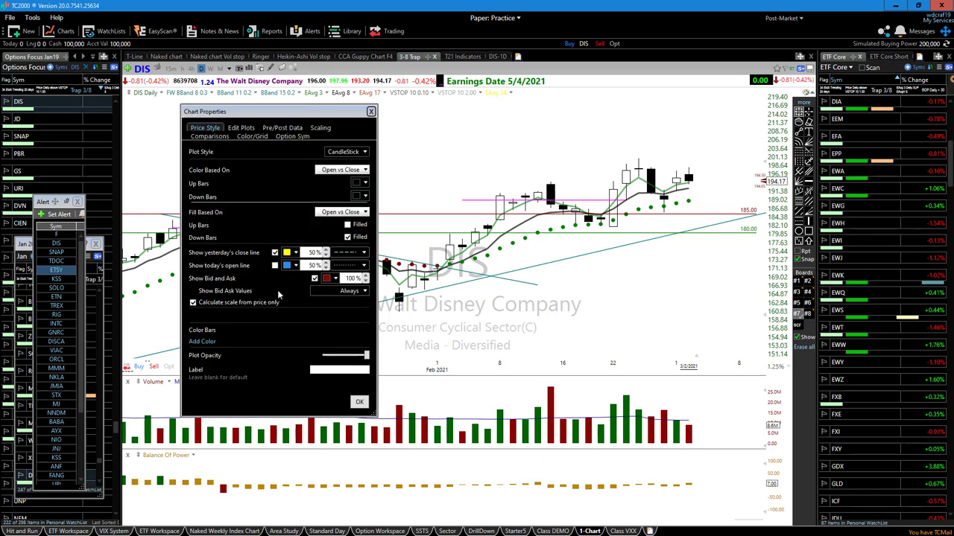
pyautogui.click(365, 356)
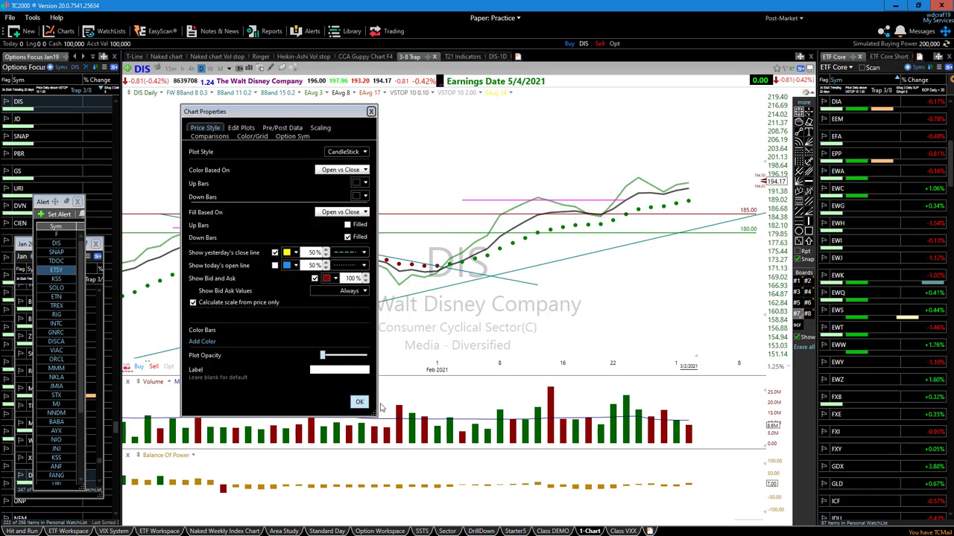
pyautogui.click(359, 402)
# - Switch to the scratch drawing board and reduce the VSTOP 10 0.10 plot's opacity to the minimum
pyautogui.click(797, 329)
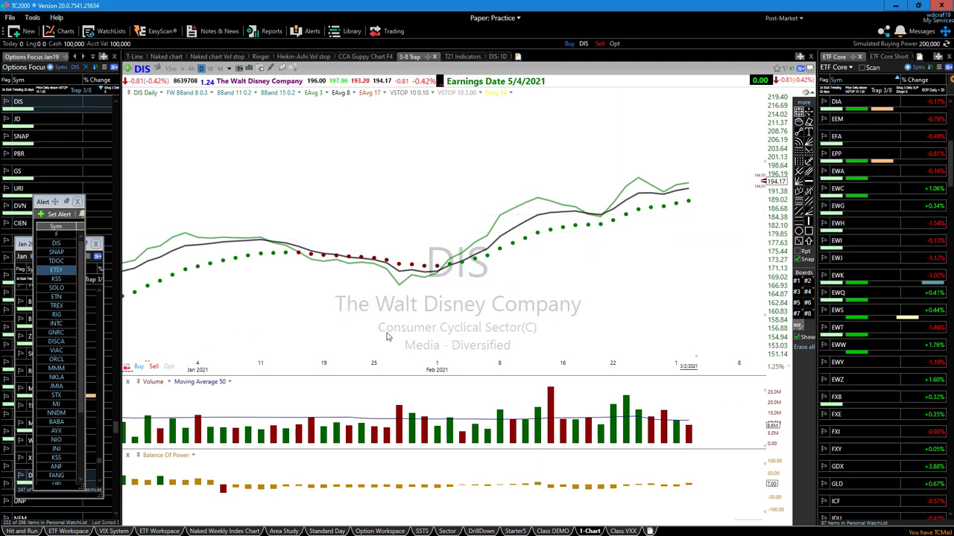
pyautogui.rightClick(412, 95)
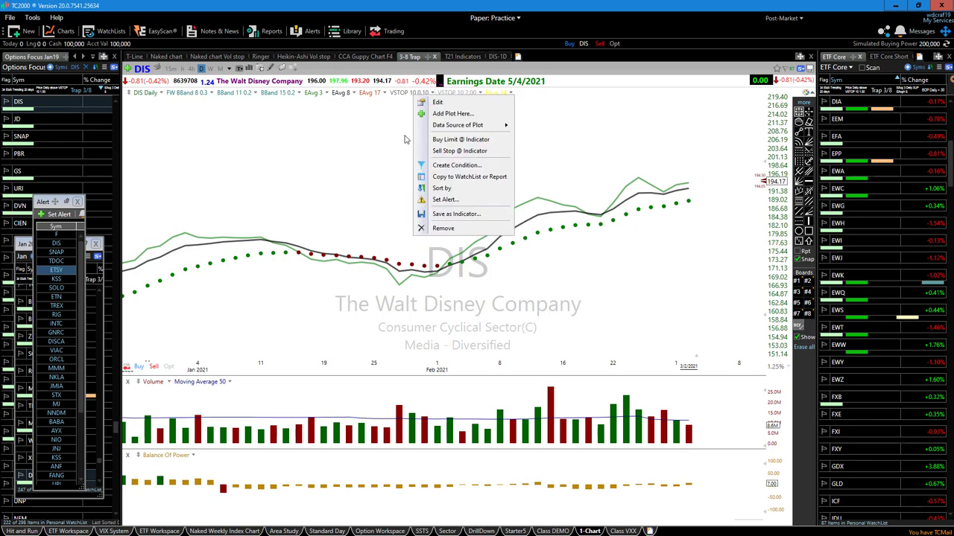
pyautogui.click(436, 104)
pyautogui.moveTo(544, 222); pyautogui.dragTo(468, 224)
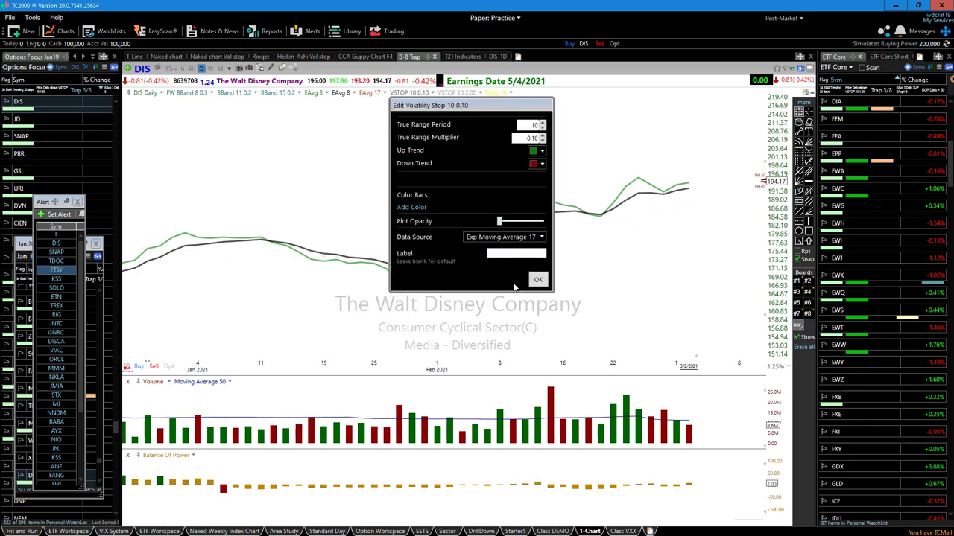
pyautogui.click(539, 279)
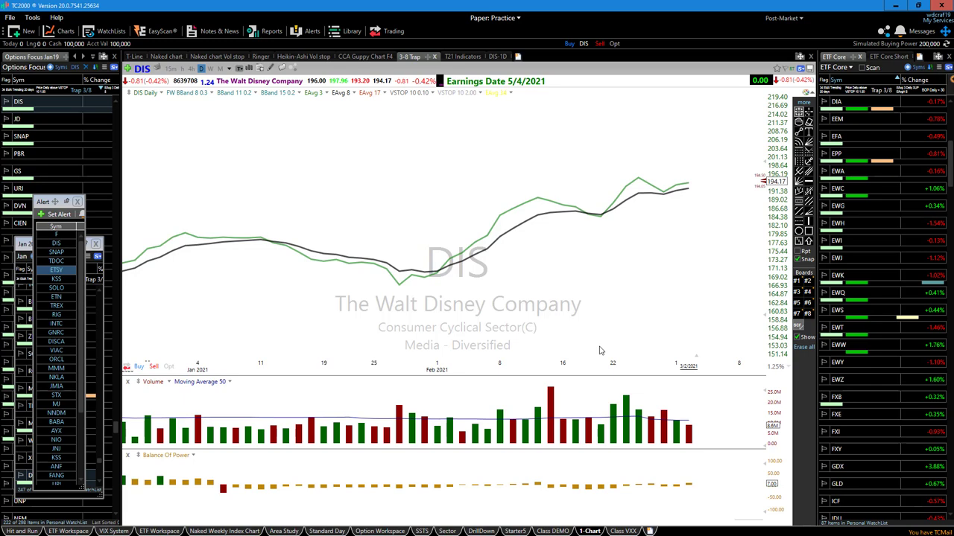
# - Load the DIA symbol in the chart and set its time frame to weekly
pyautogui.write('DIA')
pyautogui.press('Return')
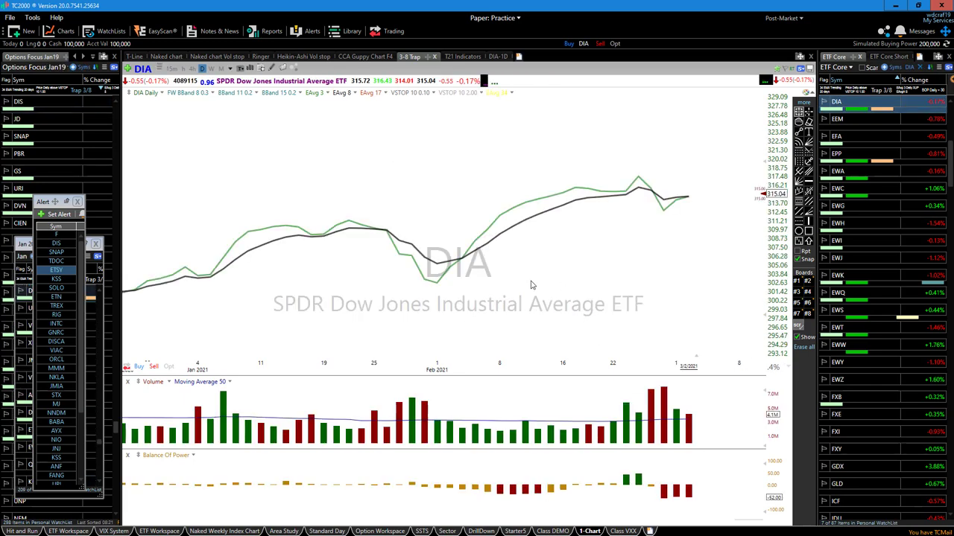
pyautogui.click(214, 69)
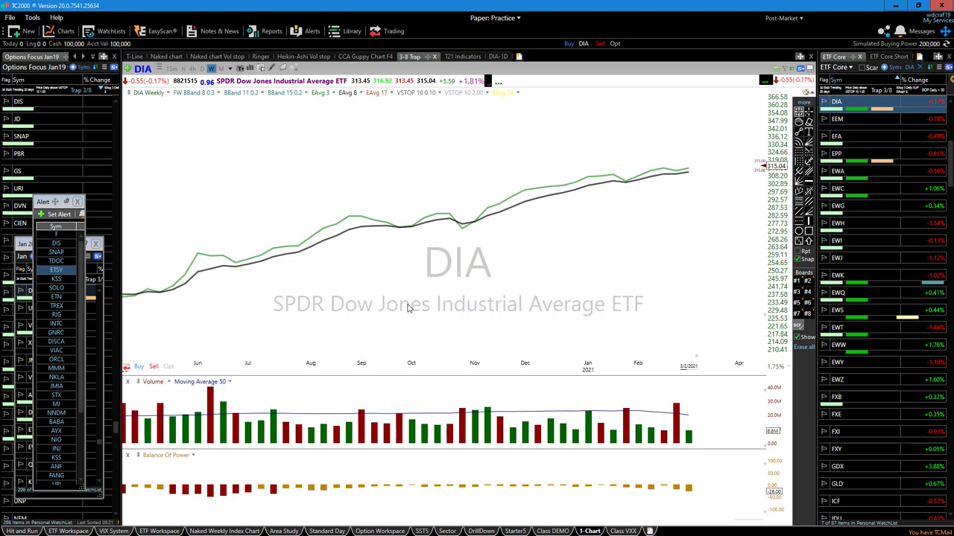
# - View the 3 and 8 moving averages on the weekly charts of QQQ and IWM
pyautogui.write('QQQ')
pyautogui.press('Return')
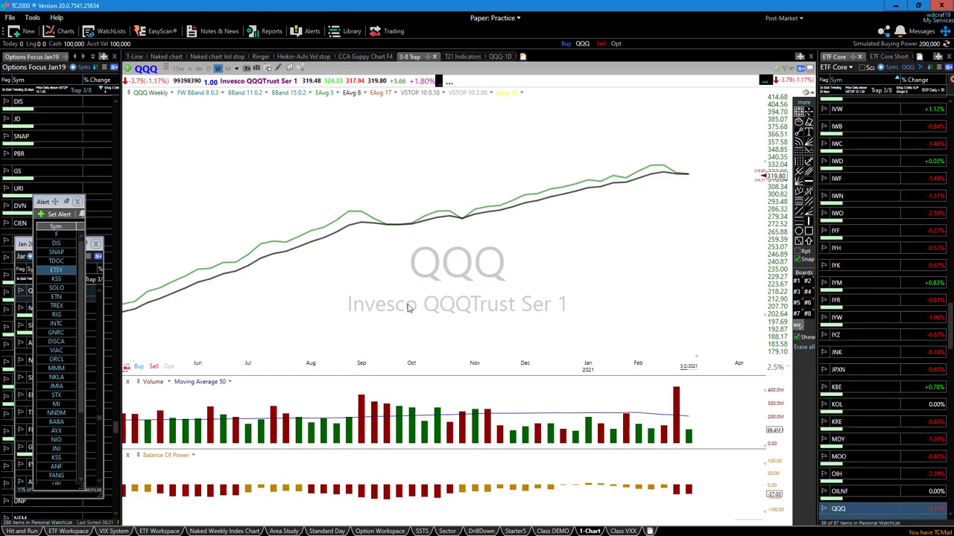
pyautogui.scroll(-1, 439, 302)
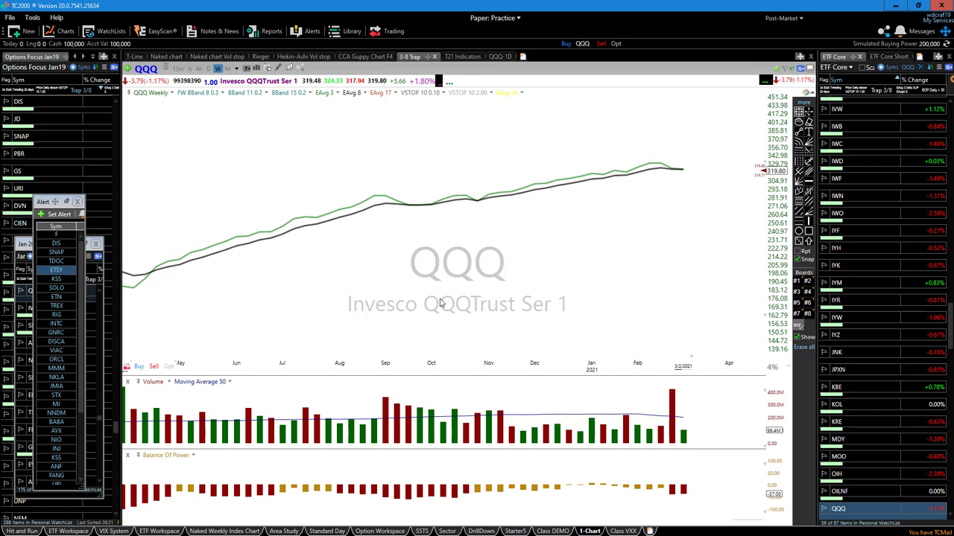
pyautogui.write('IWM')
pyautogui.press('Return')
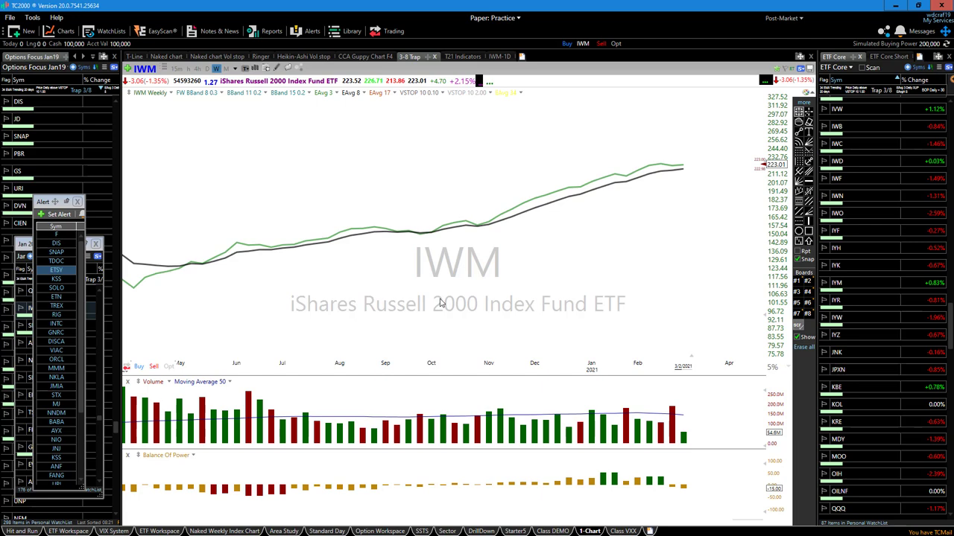
# - View the 3 and 8 moving averages on the weekly charts of SQ and PTON
pyautogui.write('SQ')
pyautogui.press('Return')
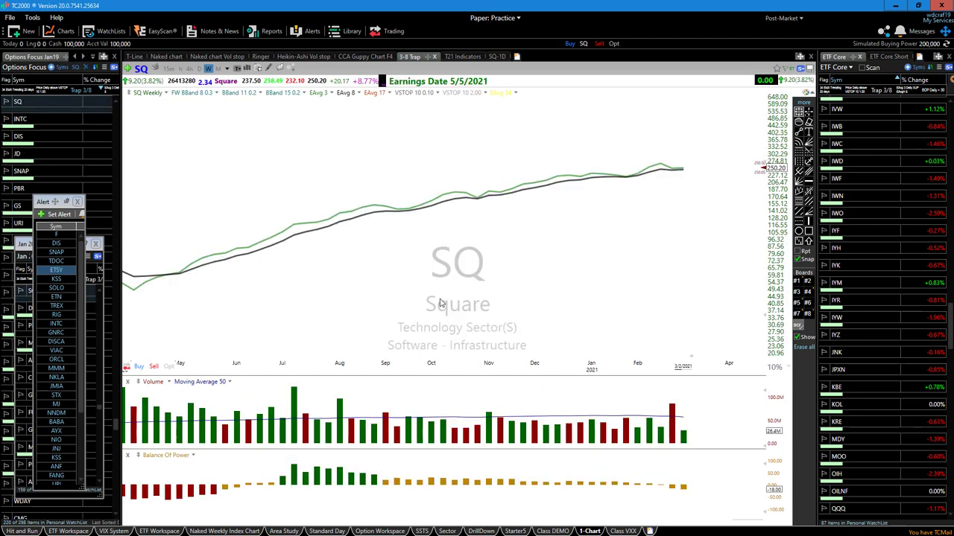
pyautogui.write('pr')
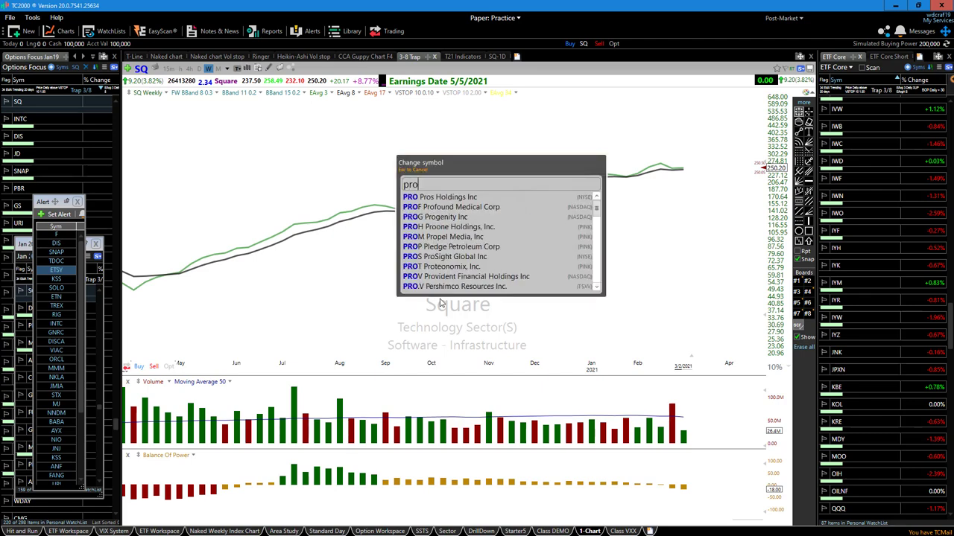
pyautogui.press('BackSpace')
pyautogui.write('ton')
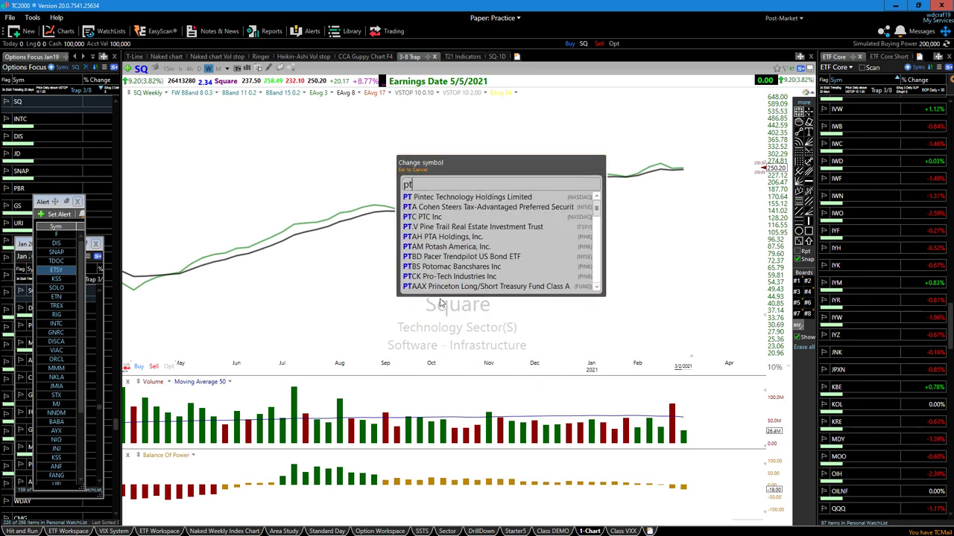
pyautogui.press('Return')
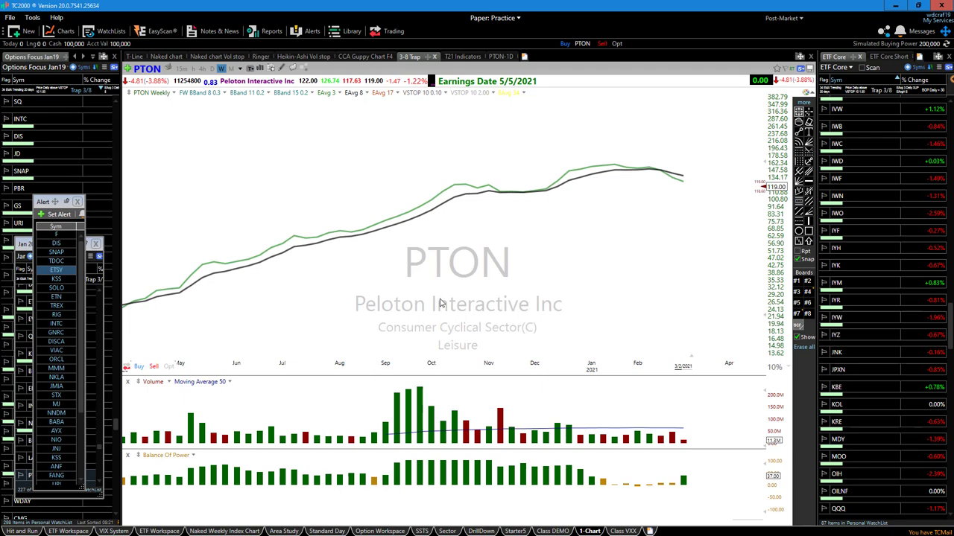
# - View the 3 and 8 moving averages on the weekly charts of ZM and SHOP
pyautogui.write('zm')
pyautogui.press('Return')
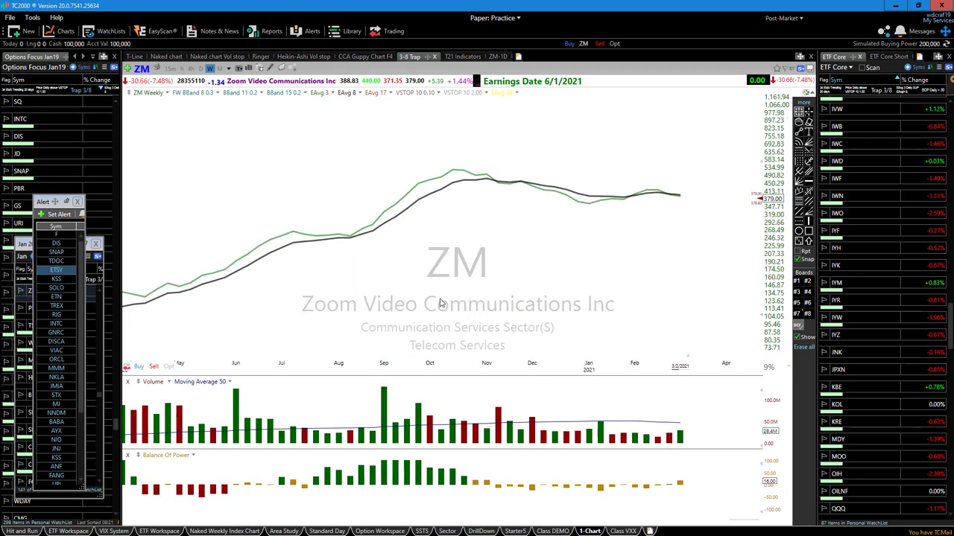
pyautogui.write('shop')
pyautogui.press('BackSpace')
pyautogui.write('p')
pyautogui.press('Return')
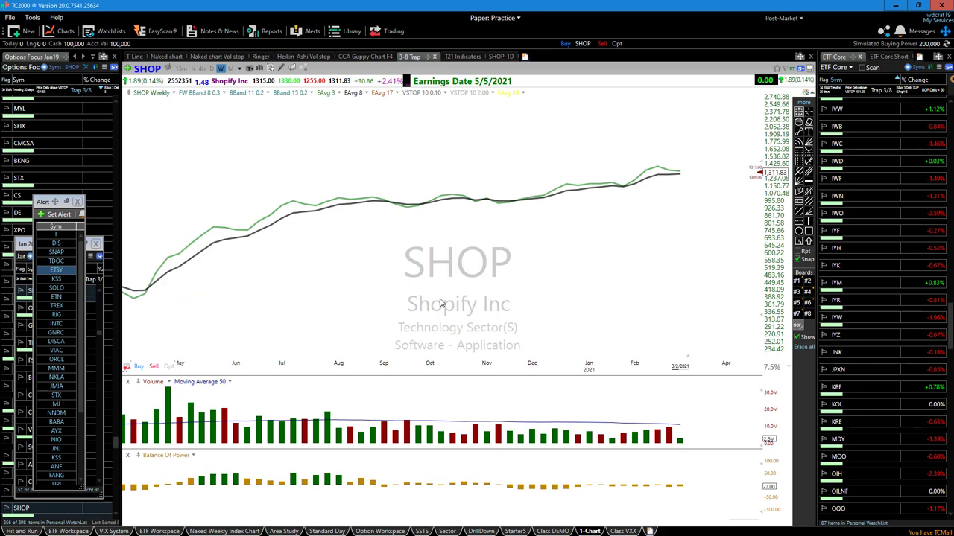
# - View the SNAP and AAPL weekly charts, examining Apple's moving averages over a longer history
pyautogui.write('snap')
pyautogui.press('Return')
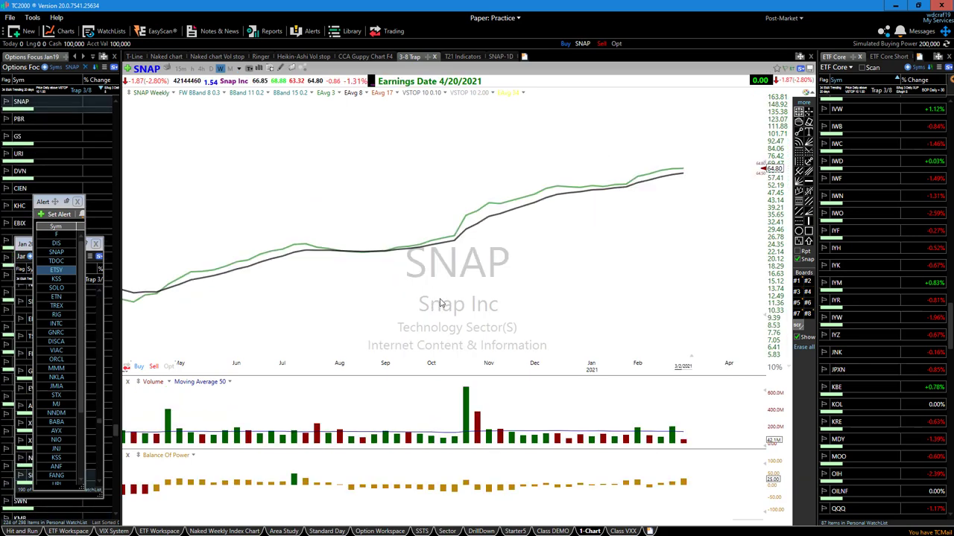
pyautogui.write('aao')
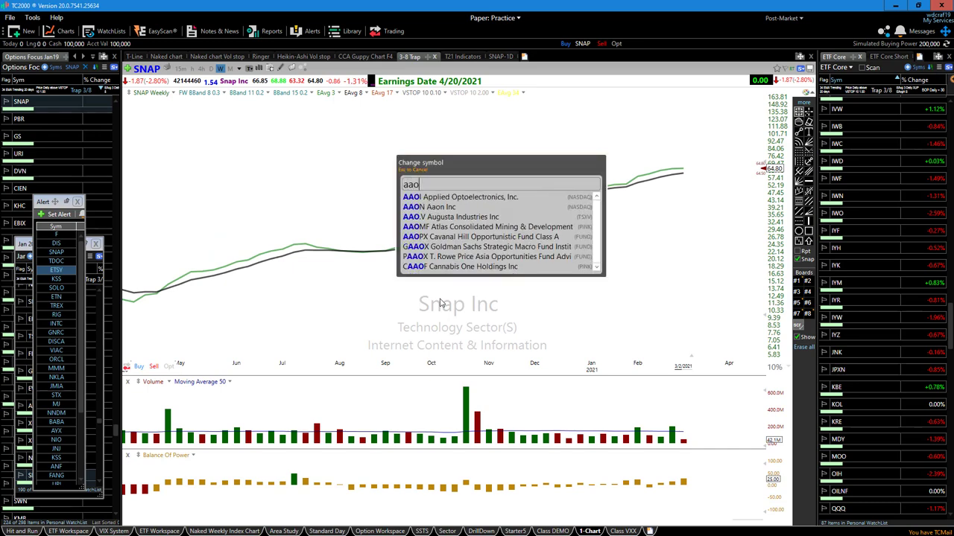
pyautogui.write('pl')
pyautogui.press('Return')
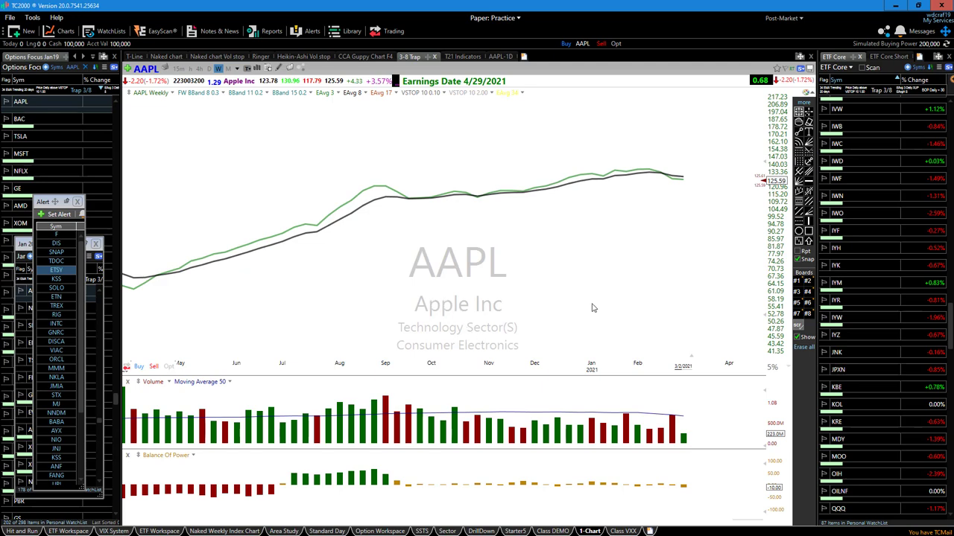
pyautogui.scroll(-2, 593, 308)
pyautogui.scroll(-3, 593, 307)
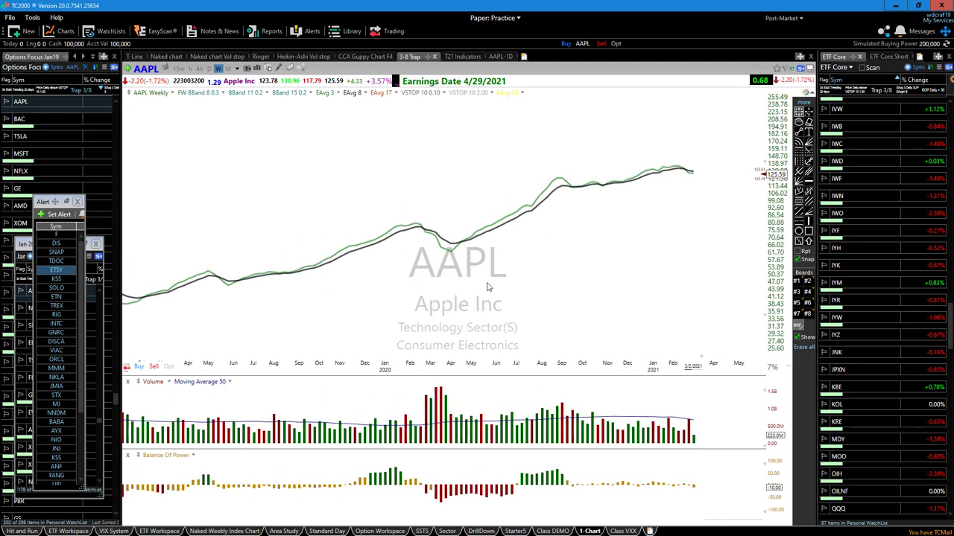
pyautogui.scroll(-1, 454, 326)
pyautogui.scroll(1, 451, 325)
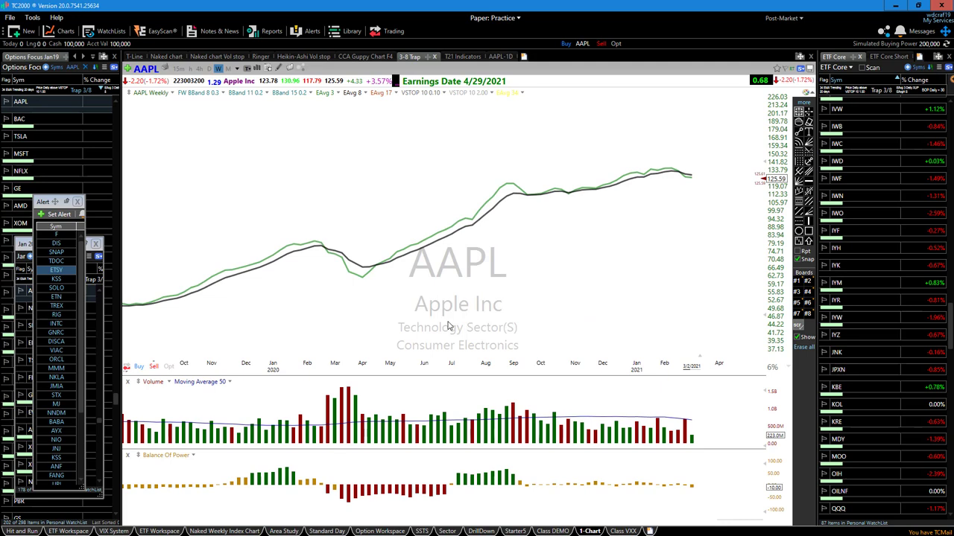
# - Load the BDX symbol and show the trendlines and levels saved on drawing board #1
pyautogui.write('BDX')
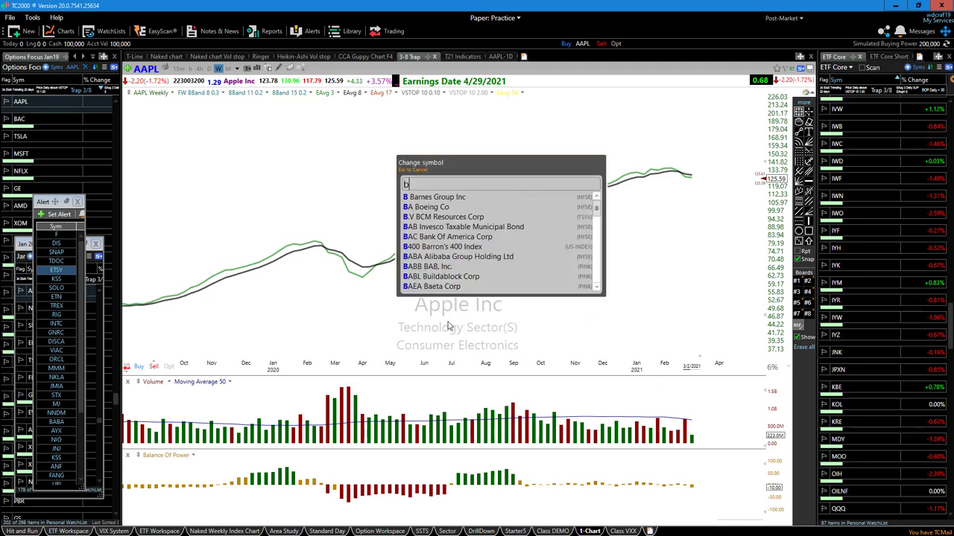
pyautogui.press('Return')
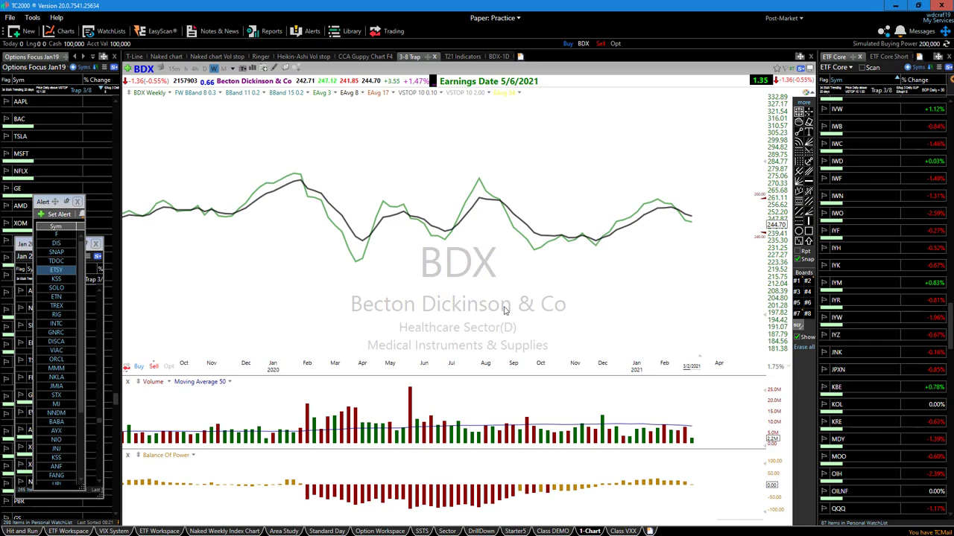
pyautogui.scroll(-5, 561, 323)
pyautogui.scroll(-2, 561, 323)
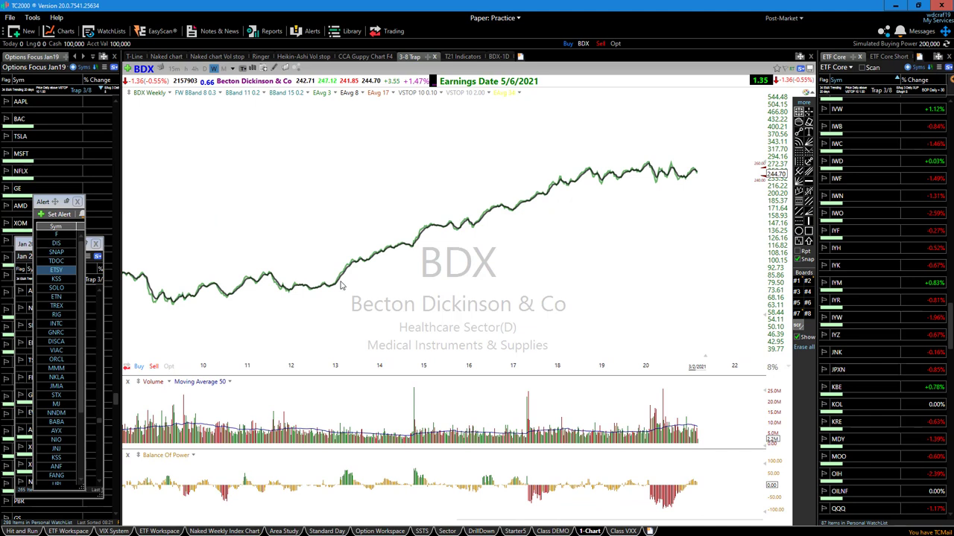
pyautogui.click(799, 283)
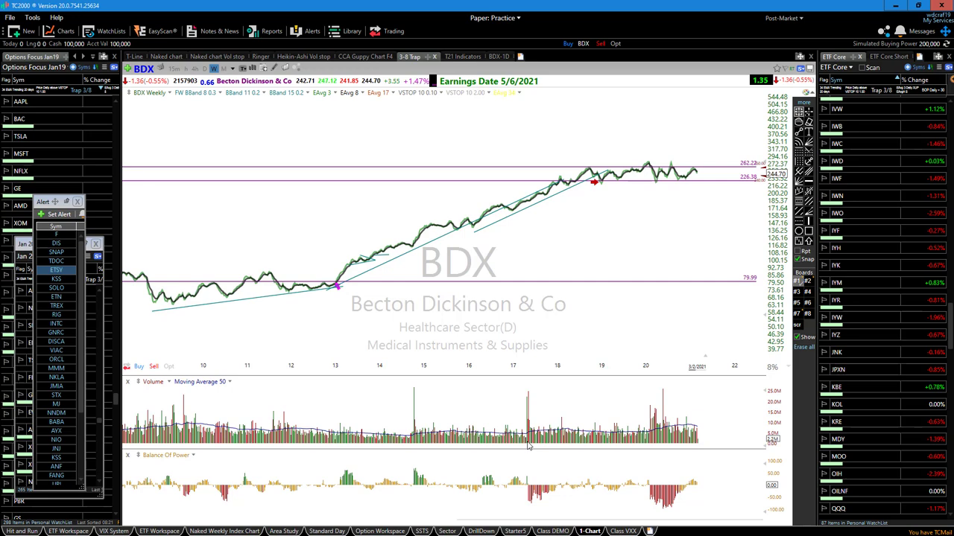
pyautogui.scroll(2, 368, 356)
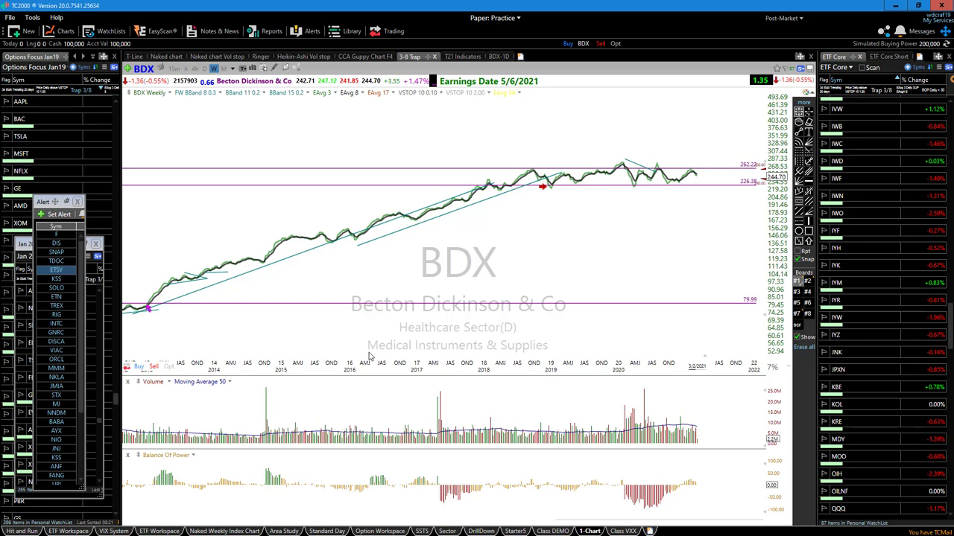
# - Reduce the plot opacity of the 3-period exponential moving average to the minimum
pyautogui.rightClick(320, 95)
pyautogui.click(344, 101)
pyautogui.moveTo(399, 274); pyautogui.dragTo(376, 274)
pyautogui.click(414, 332)
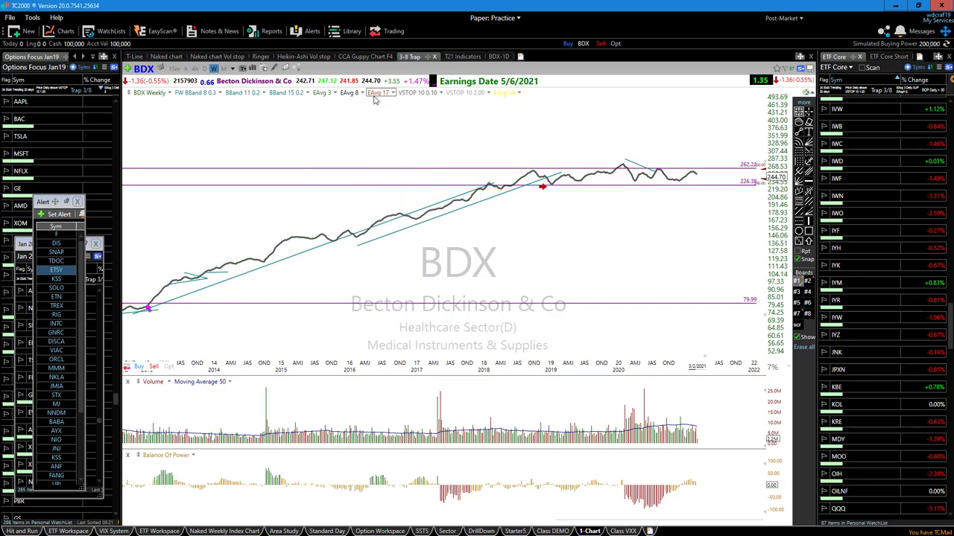
# - Reduce the plot opacity of the 8-period exponential moving average to the minimum and switch BDX to the scratch drawing board
pyautogui.rightClick(348, 94)
pyautogui.click(359, 100)
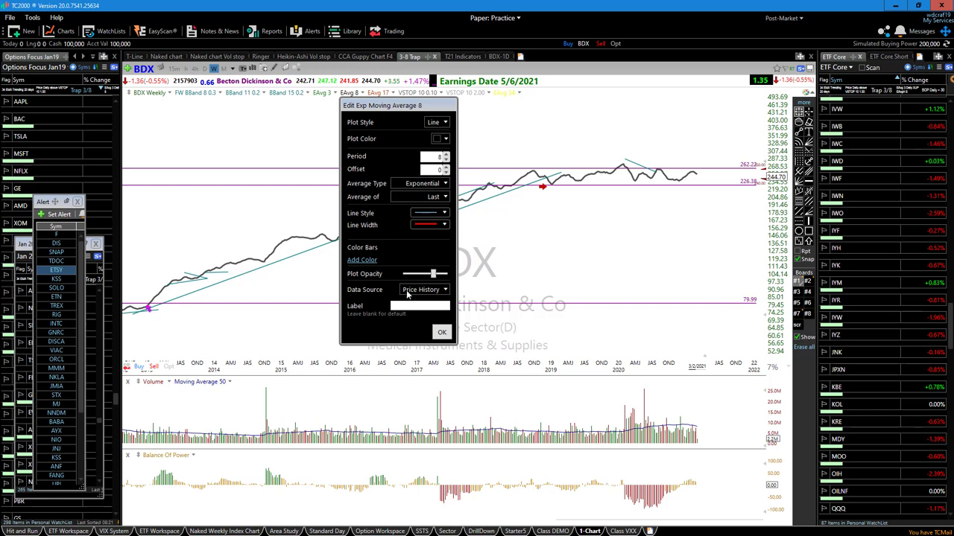
pyautogui.moveTo(436, 279); pyautogui.dragTo(403, 276)
pyautogui.click(441, 332)
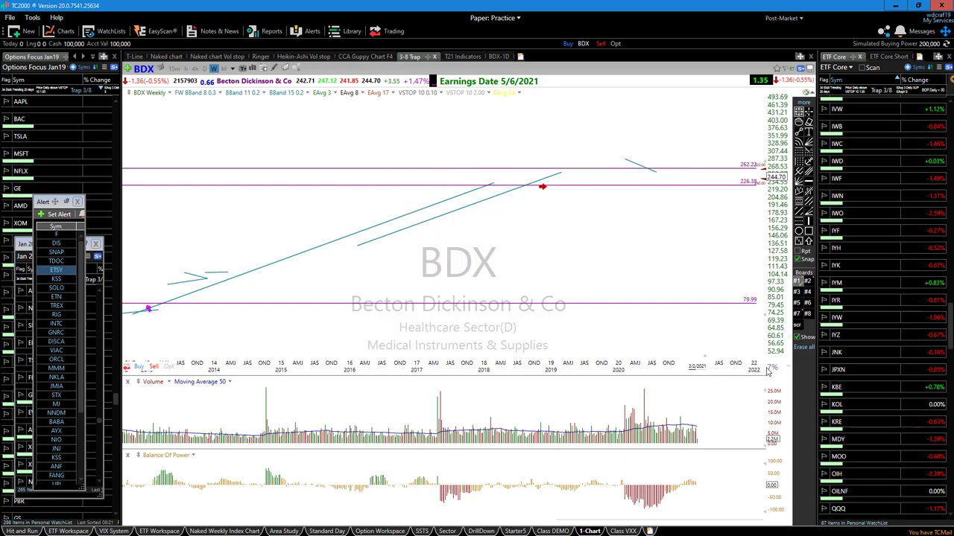
pyautogui.click(795, 337)
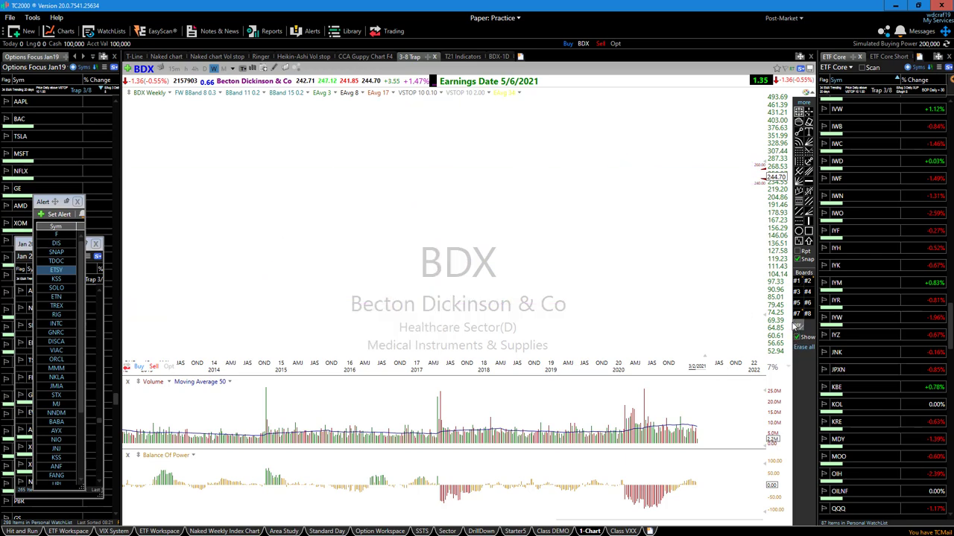
# - Raise the plot opacity of the 17-period exponential moving average to the maximum
pyautogui.rightClick(378, 95)
pyautogui.click(403, 100)
pyautogui.moveTo(434, 274); pyautogui.dragTo(491, 282)
pyautogui.click(471, 331)
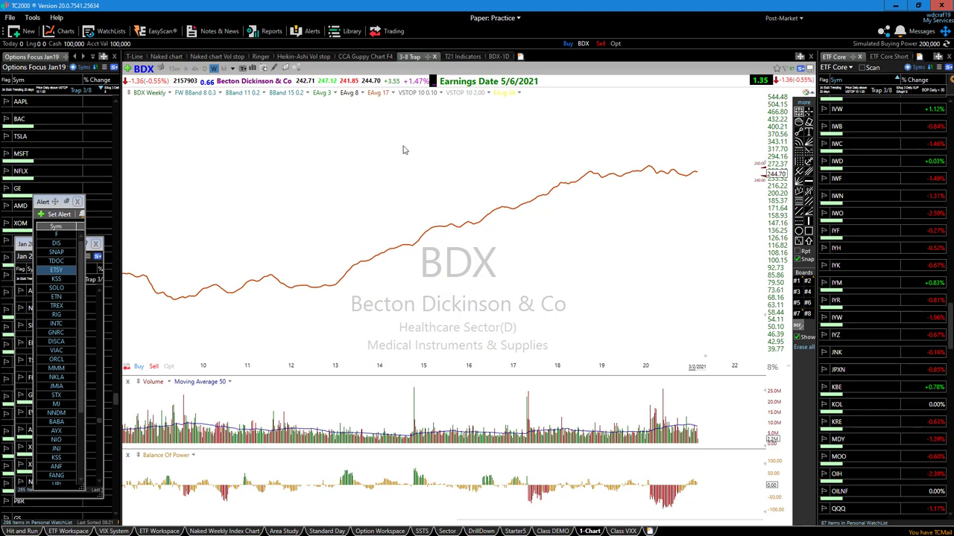
# - Reduce the plot opacity of the 17-period exponential moving average to the minimum
pyautogui.click(389, 94)
pyautogui.click(403, 100)
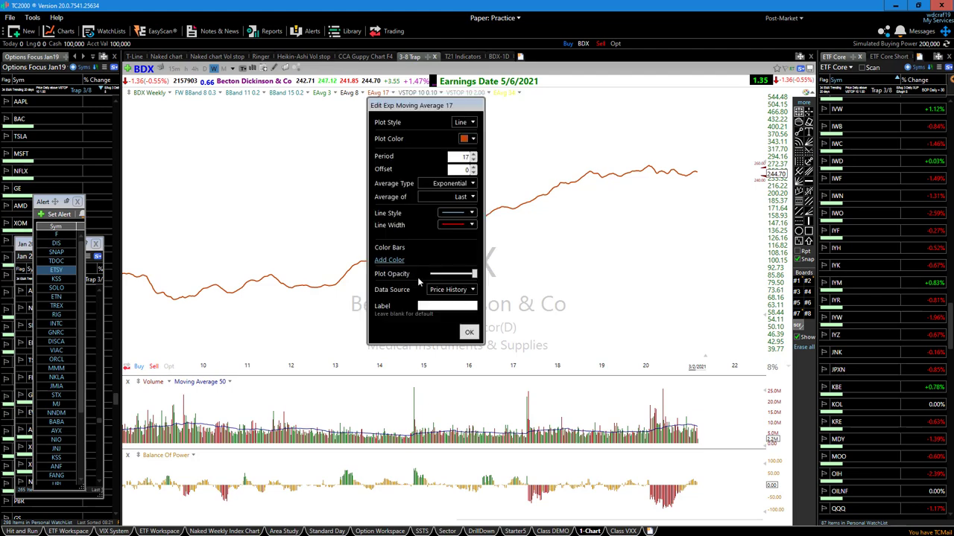
pyautogui.moveTo(474, 275); pyautogui.dragTo(432, 274)
pyautogui.click(468, 332)
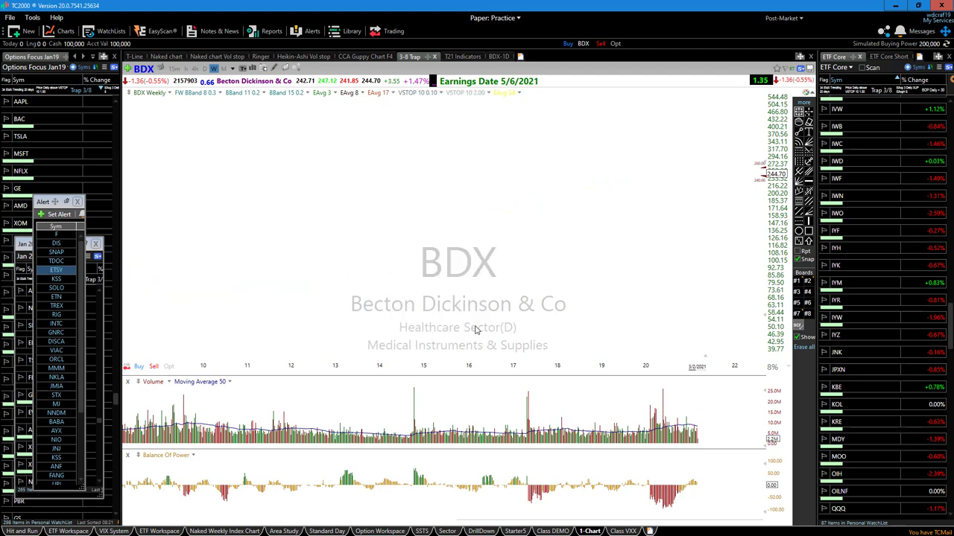
# - Raise the plot opacity of the 3-period exponential moving average to the maximum and the 8-period one to slightly under half
pyautogui.click(323, 93)
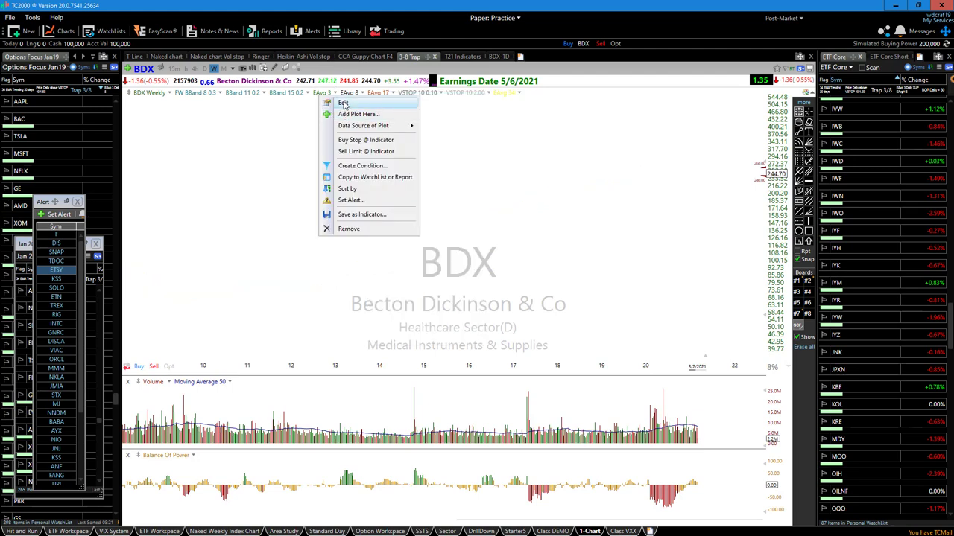
pyautogui.click(337, 101)
pyautogui.moveTo(376, 274); pyautogui.dragTo(419, 275)
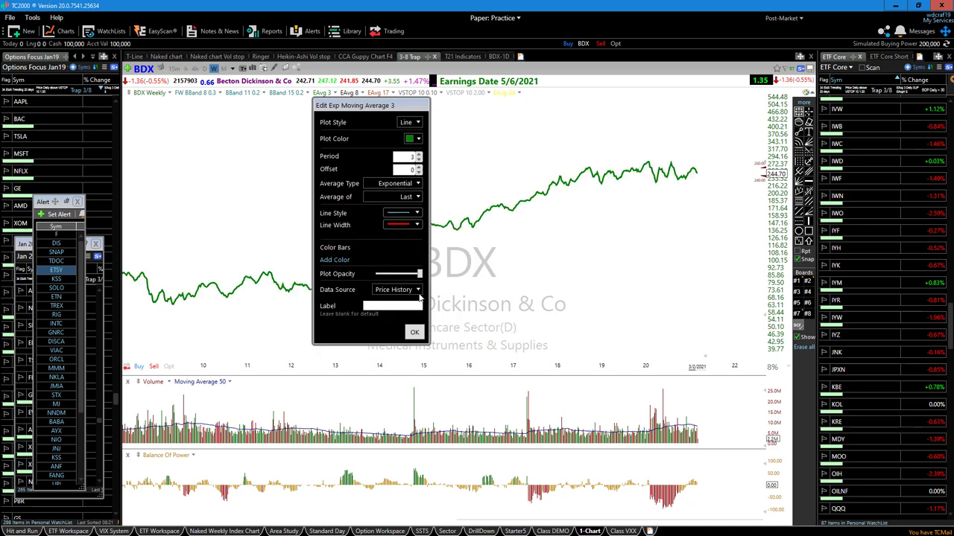
pyautogui.click(415, 333)
pyautogui.click(352, 96)
pyautogui.click(376, 102)
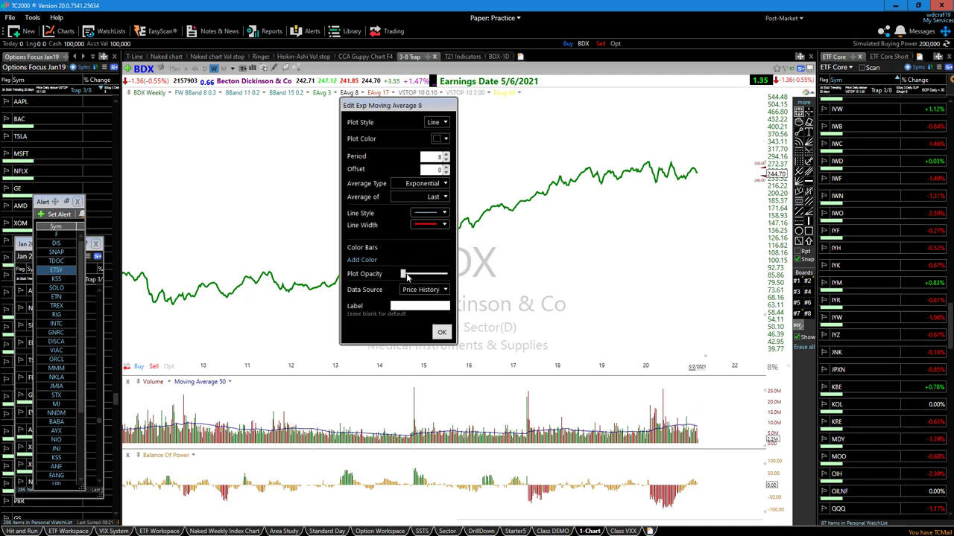
pyautogui.moveTo(403, 274)
pyautogui.mouseDown()
pyautogui.moveTo(437, 274)
pyautogui.moveTo(421, 274)
pyautogui.mouseUp()
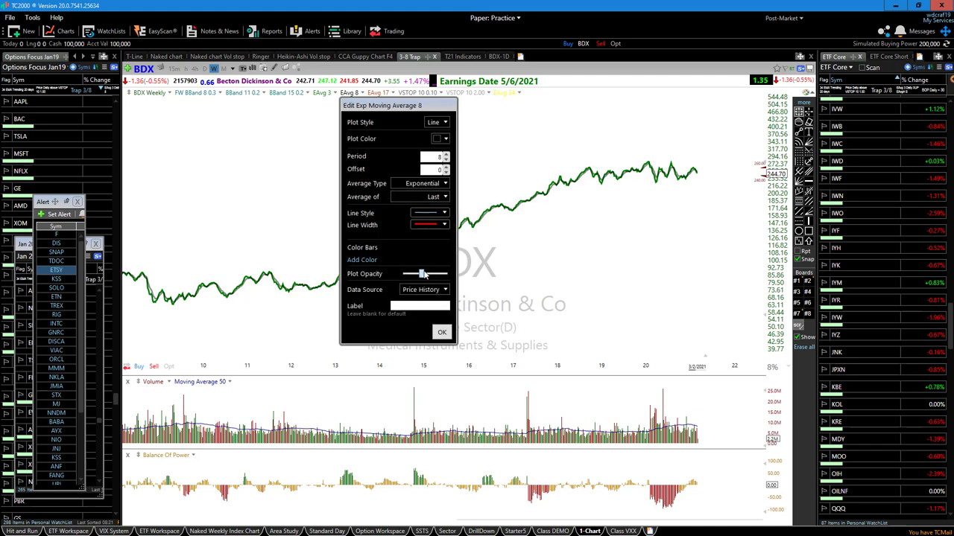
pyautogui.click(442, 332)
# - Lower the plot opacity of the 3-period exponential moving average to about 60%
pyautogui.click(327, 93)
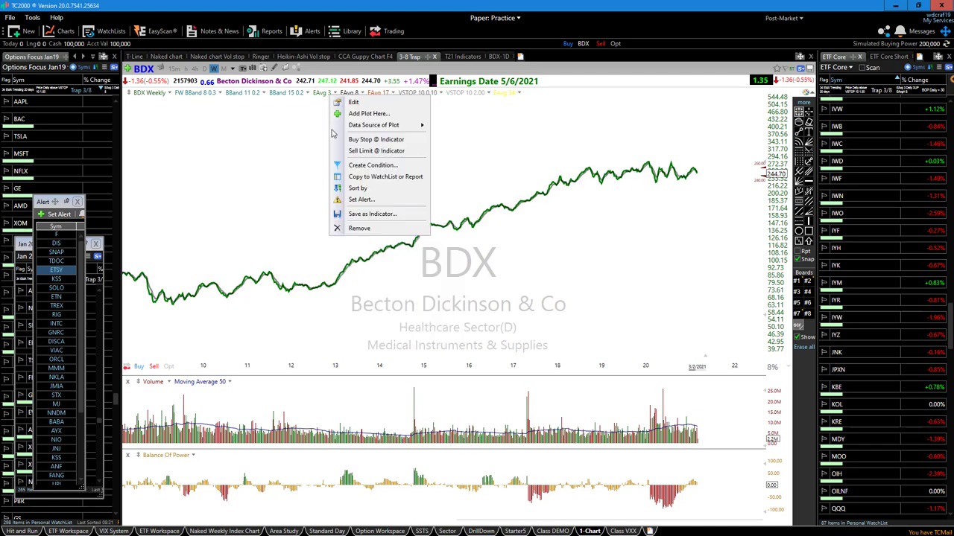
pyautogui.click(357, 102)
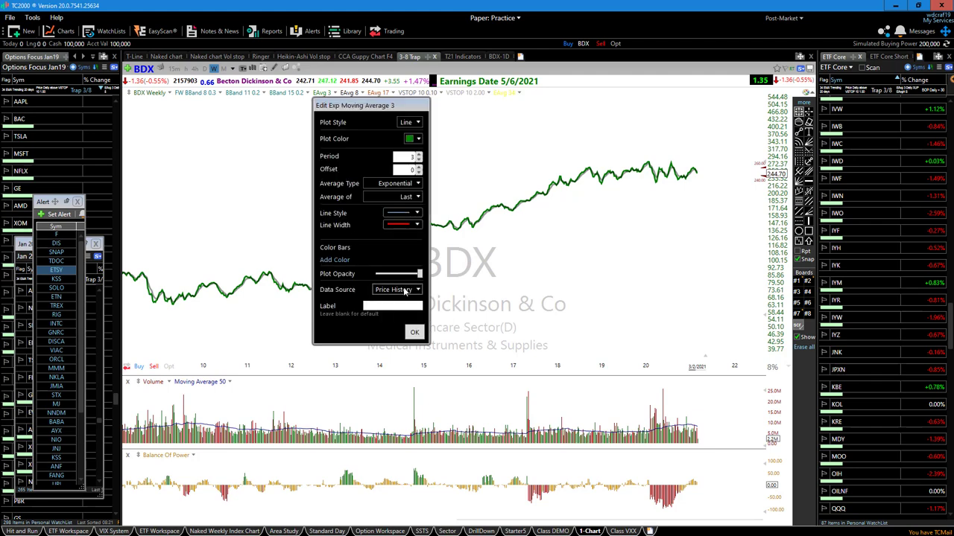
pyautogui.moveTo(420, 274); pyautogui.dragTo(403, 275)
pyautogui.click(419, 333)
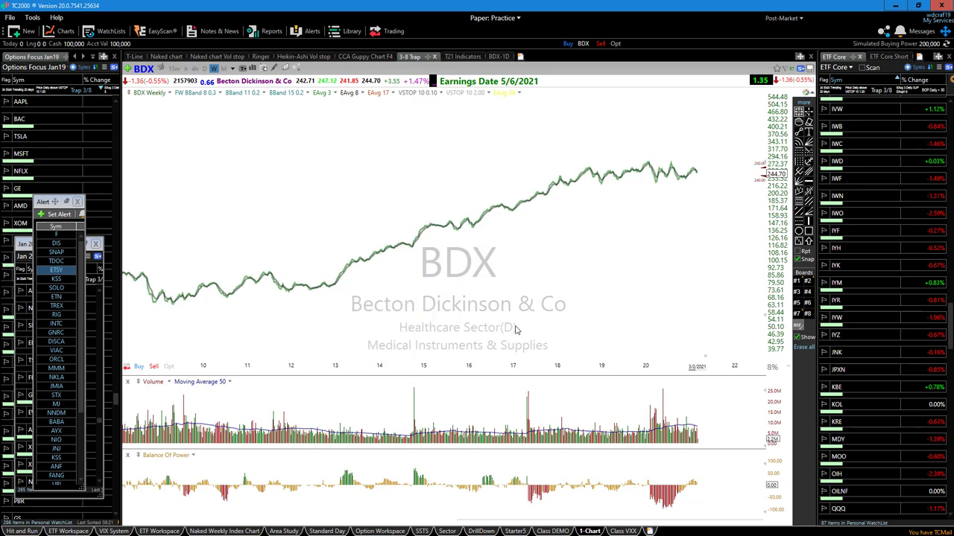
# - Load the WMT symbol with the drawings on board #7 and bring its 2016 to 2018 weekly history into view
pyautogui.write('WMT')
pyautogui.press('Return')
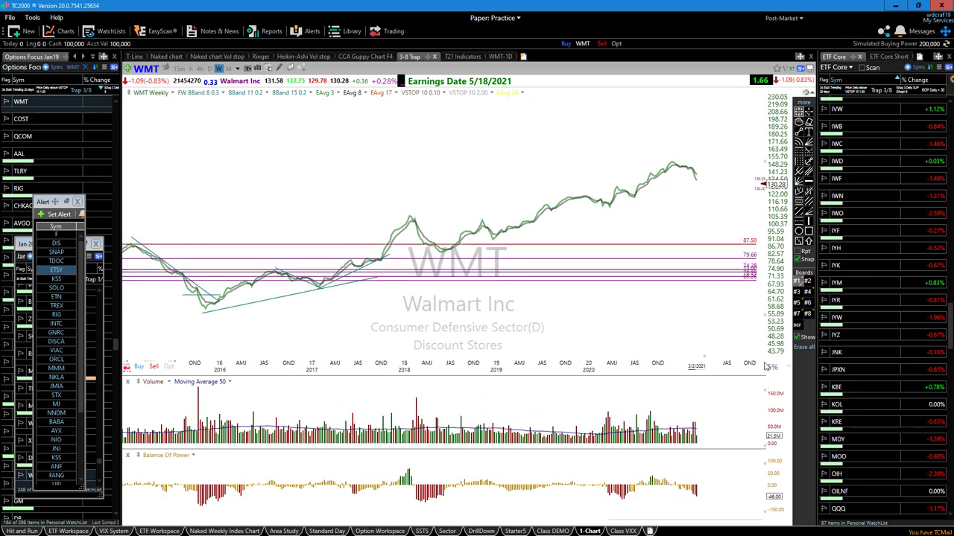
pyautogui.click(796, 313)
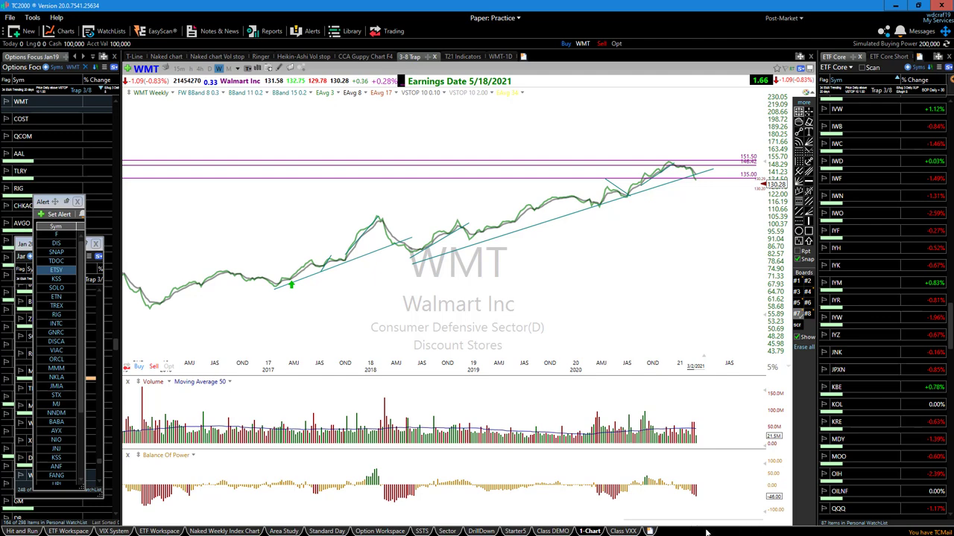
pyautogui.scroll(3, 771, 528)
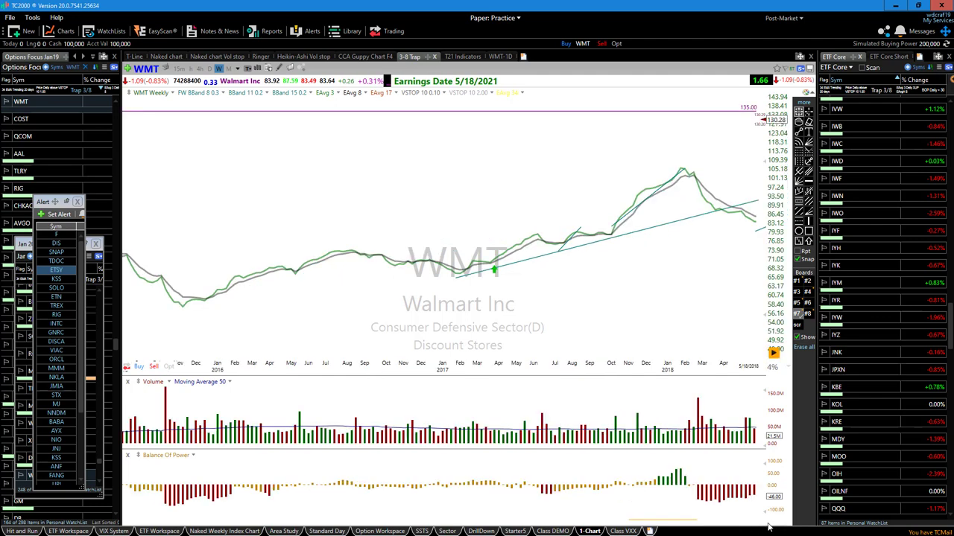
pyautogui.scroll(3, 504, 292)
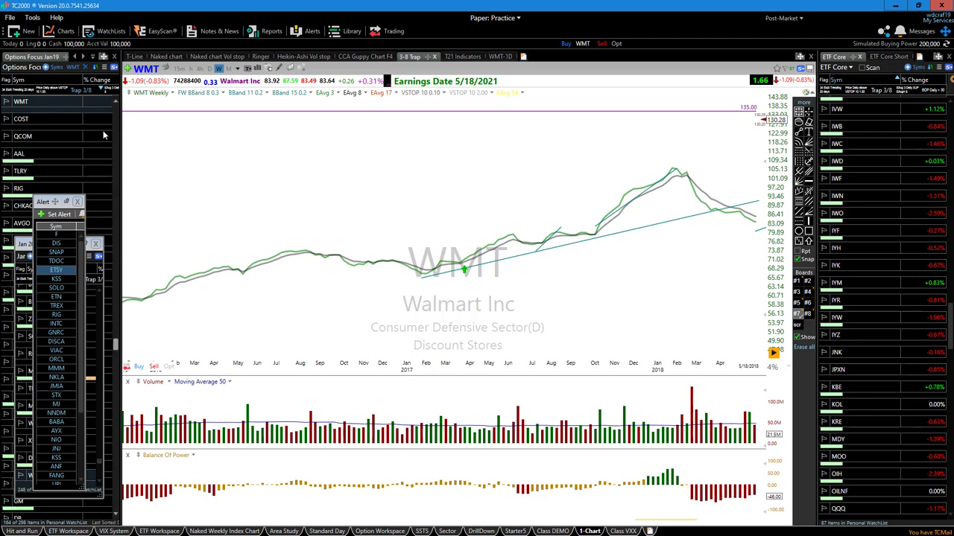
# - Set the candlestick price plot's opacity to the maximum on the WMT weekly chart
pyautogui.rightClick(148, 94)
pyautogui.click(156, 100)
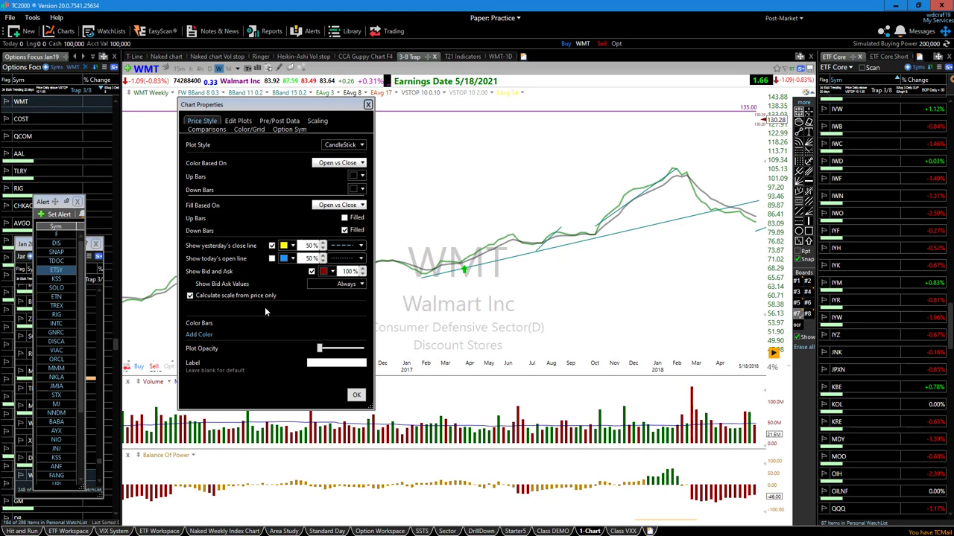
pyautogui.moveTo(320, 348); pyautogui.dragTo(366, 348)
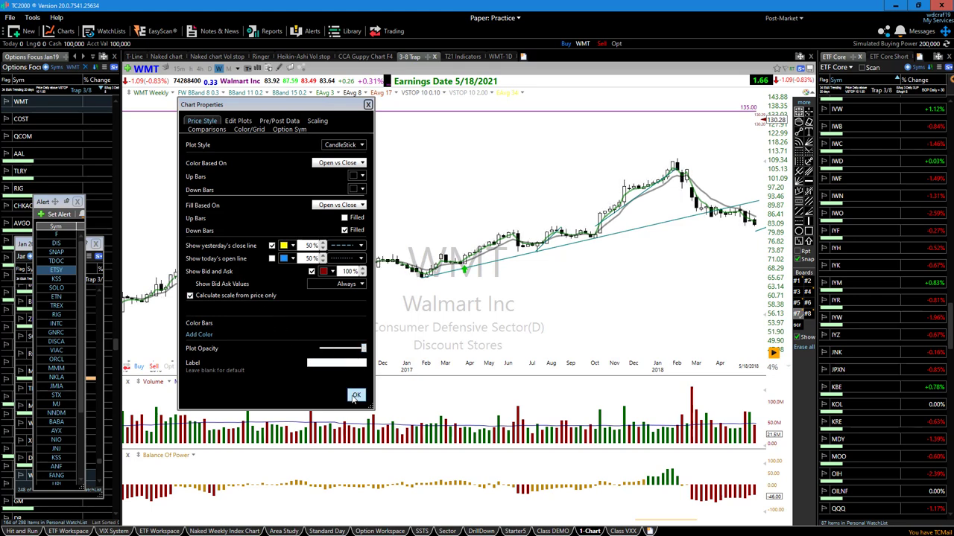
pyautogui.click(355, 395)
pyautogui.scroll(2, 522, 324)
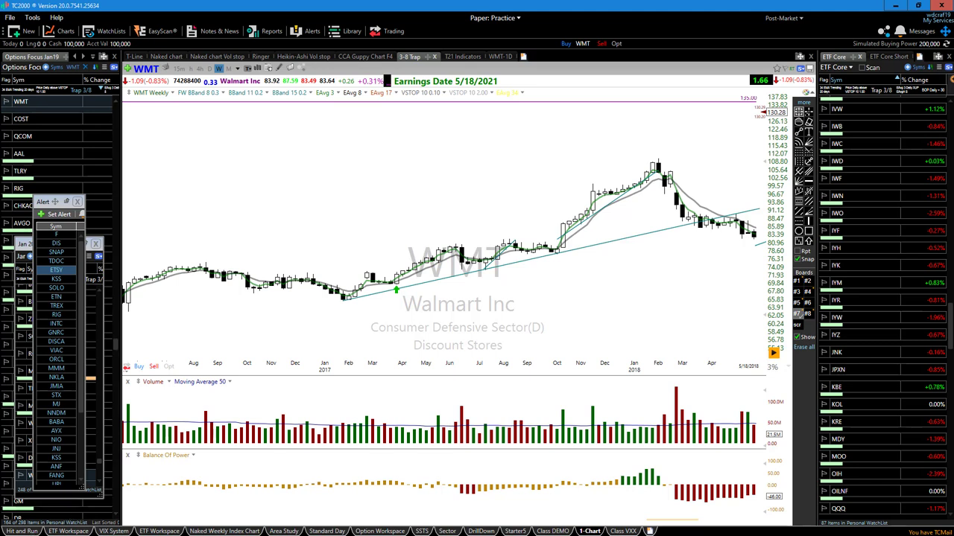
# - Mark the WMT candles rising from the green arrow in spring 2017 with a row of magenta arrows
pyautogui.moveTo(375, 260)
pyautogui.mouseDown()
pyautogui.moveTo(383, 267)
pyautogui.moveTo(429, 251)
pyautogui.moveTo(433, 265)
pyautogui.mouseUp()
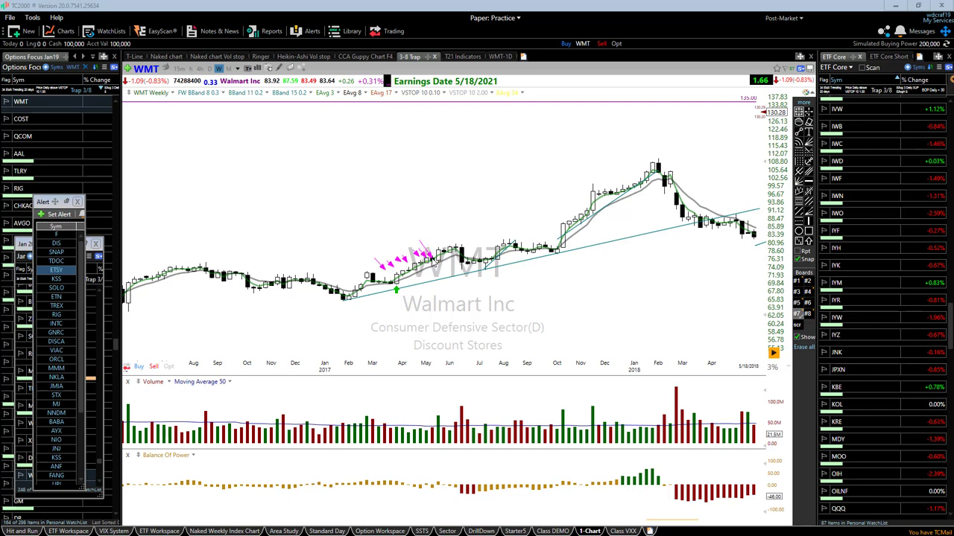
pyautogui.moveTo(435, 233)
pyautogui.mouseDown()
pyautogui.moveTo(441, 244)
pyautogui.moveTo(468, 244)
pyautogui.mouseUp()
pyautogui.scroll(2, 447, 287)
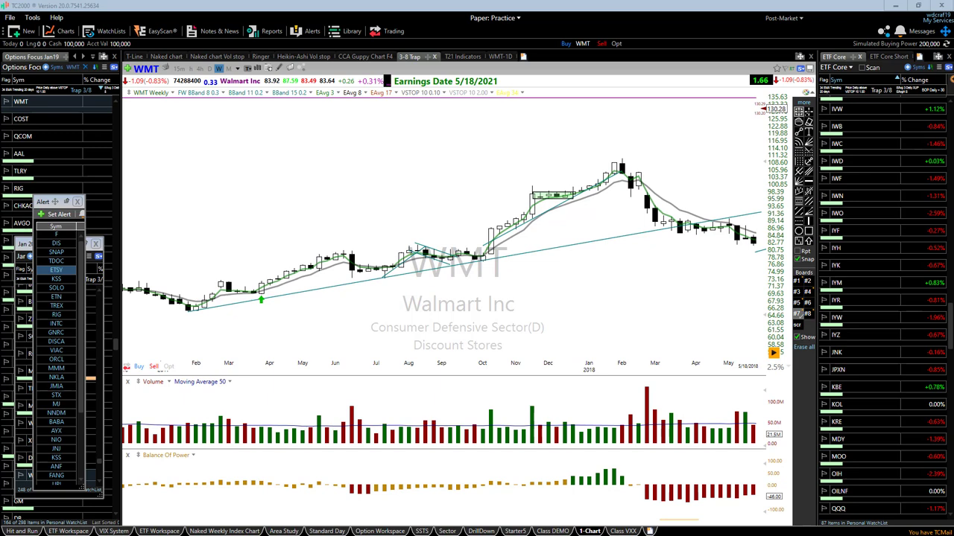
# - Sketch marks along the WMT rise from the green arrow to the June 2017 high, and erase them
pyautogui.moveTo(250, 298); pyautogui.dragTo(295, 295)
pyautogui.click(259, 305)
pyautogui.moveTo(258, 305); pyautogui.dragTo(358, 256)
pyautogui.press('Delete')
# - Handwrite 50% above the June 2017 WMT candles with a line over it, and clear the annotations
pyautogui.moveTo(321, 241)
pyautogui.mouseDown()
pyautogui.moveTo(300, 259)
pyautogui.moveTo(316, 237)
pyautogui.moveTo(319, 249)
pyautogui.moveTo(329, 240)
pyautogui.moveTo(336, 257)
pyautogui.moveTo(337, 249)
pyautogui.mouseUp()
pyautogui.moveTo(290, 231); pyautogui.dragTo(362, 224)
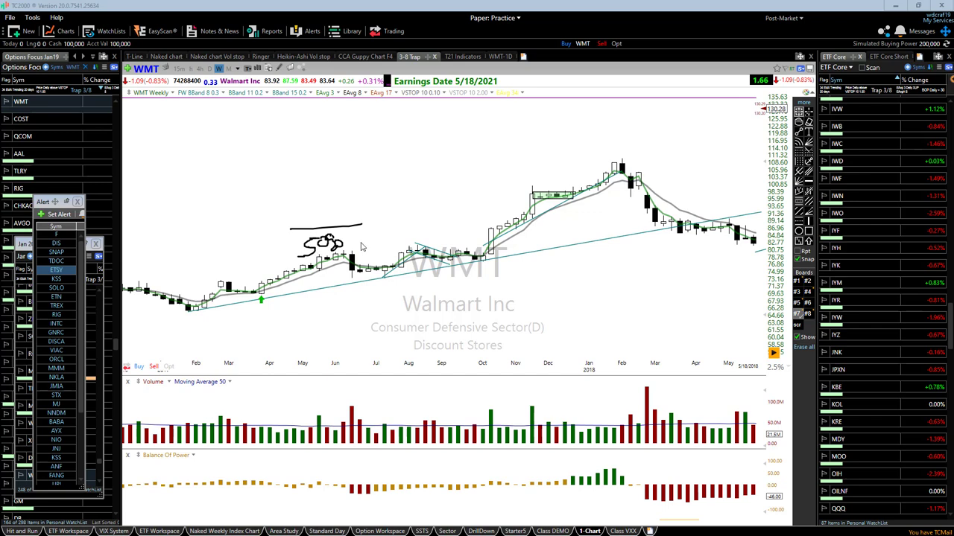
pyautogui.moveTo(366, 224)
pyautogui.mouseDown()
pyautogui.moveTo(355, 232)
pyautogui.moveTo(373, 213)
pyautogui.mouseUp()
pyautogui.moveTo(360, 247)
pyautogui.mouseDown()
pyautogui.moveTo(365, 255)
pyautogui.moveTo(414, 248)
pyautogui.moveTo(421, 257)
pyautogui.mouseUp()
pyautogui.press('Escape')
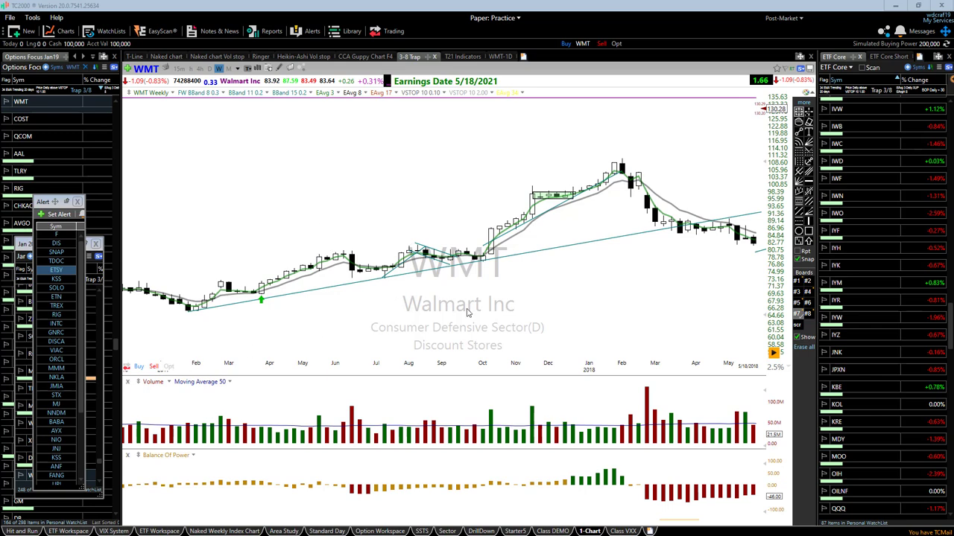
# - Point an arrow at the August 2017 WMT candles, extend a horizontal line from their high, and handwrite 50% and a dollar sign
pyautogui.moveTo(460, 323); pyautogui.dragTo(409, 273)
pyautogui.moveTo(426, 249); pyautogui.dragTo(530, 251)
pyautogui.moveTo(514, 251)
pyautogui.mouseDown()
pyautogui.moveTo(533, 261)
pyautogui.moveTo(525, 252)
pyautogui.moveTo(568, 240)
pyautogui.moveTo(565, 257)
pyautogui.moveTo(580, 254)
pyautogui.mouseUp()
pyautogui.moveTo(352, 200)
pyautogui.mouseDown()
pyautogui.moveTo(331, 214)
pyautogui.moveTo(340, 192)
pyautogui.moveTo(348, 219)
pyautogui.mouseUp()
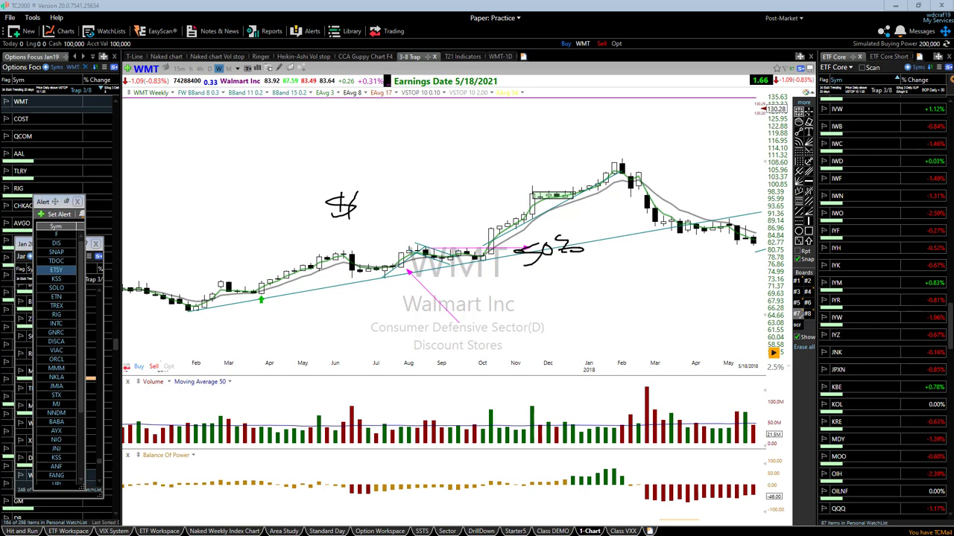
# - Point arrows at the October 2017 WMT breakout candle, circle the dollar sign, and clear all annotations
pyautogui.moveTo(545, 303)
pyautogui.mouseDown()
pyautogui.moveTo(499, 256)
pyautogui.moveTo(503, 267)
pyautogui.mouseUp()
pyautogui.moveTo(327, 227)
pyautogui.mouseDown()
pyautogui.moveTo(377, 190)
pyautogui.moveTo(326, 231)
pyautogui.mouseUp()
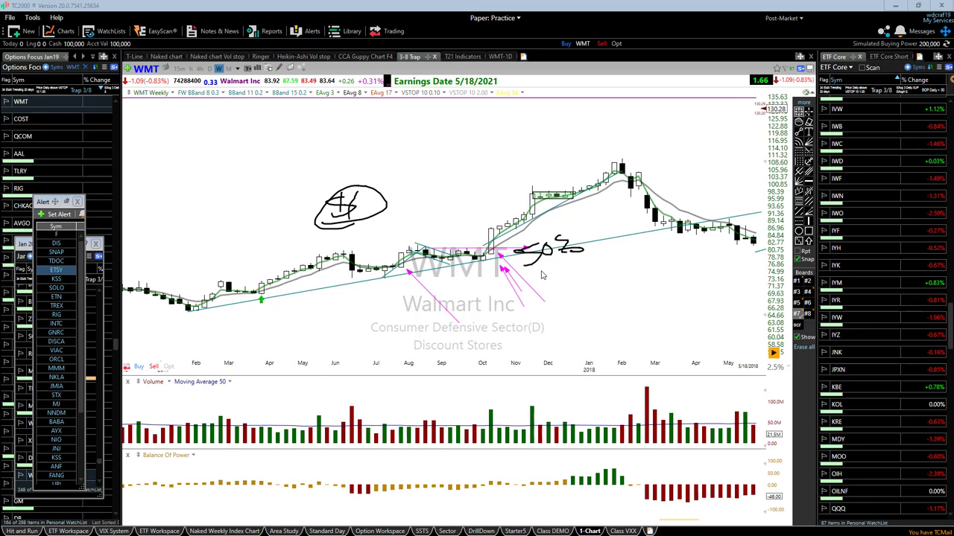
pyautogui.press('Escape')
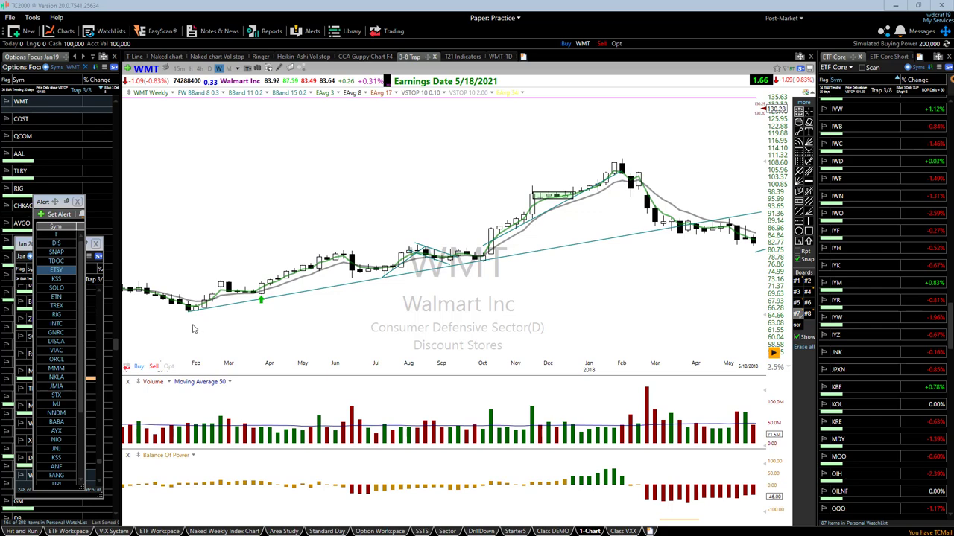
# - Bring the latest WMT weekly candles into view, from 2018 to March 2021
pyautogui.moveTo(320, 331)
pyautogui.mouseDown()
pyautogui.moveTo(265, 300)
pyautogui.moveTo(342, 263)
pyautogui.mouseUp()
pyautogui.hotkey('ctrl', 'z')
pyautogui.click(763, 506)
pyautogui.scroll(2, 620, 352)
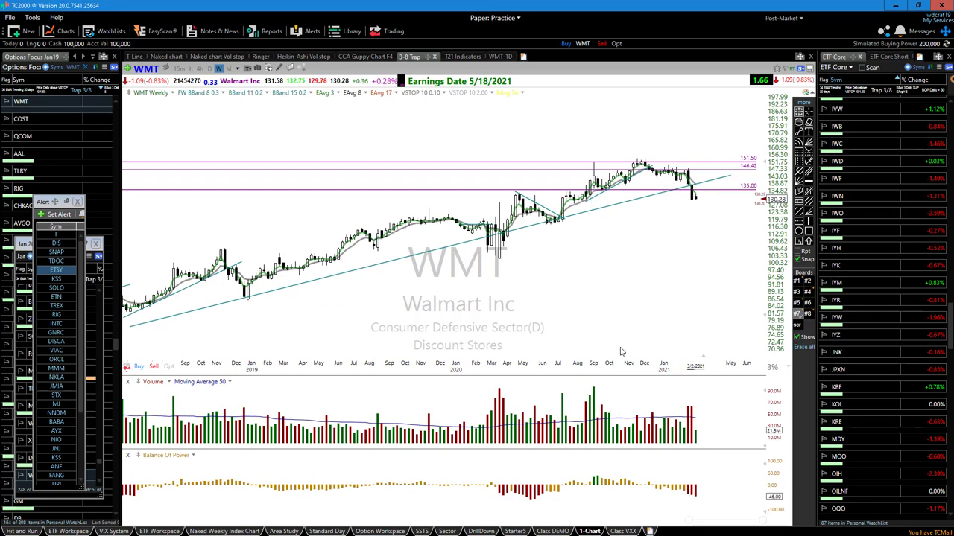
# - Load the MO symbol and examine its latest weekly candles against the 44.33 and 47.50 levels
pyautogui.write('MO')
pyautogui.press('Return')
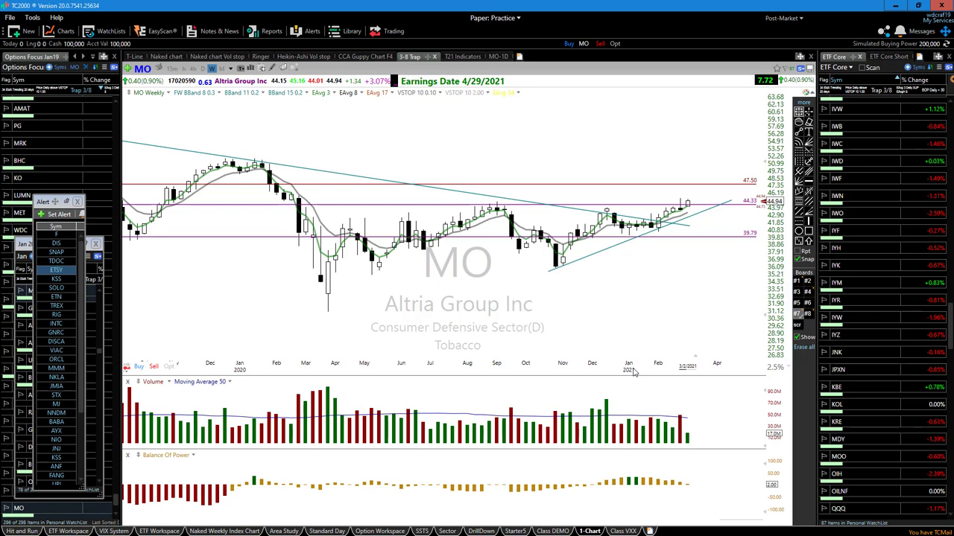
pyautogui.moveTo(687, 208)
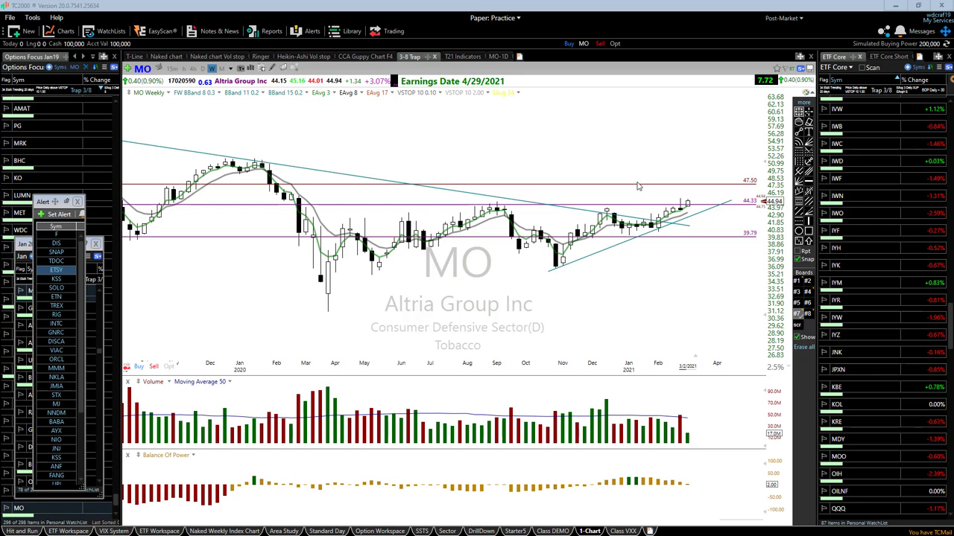
pyautogui.moveTo(642, 169); pyautogui.dragTo(671, 184)
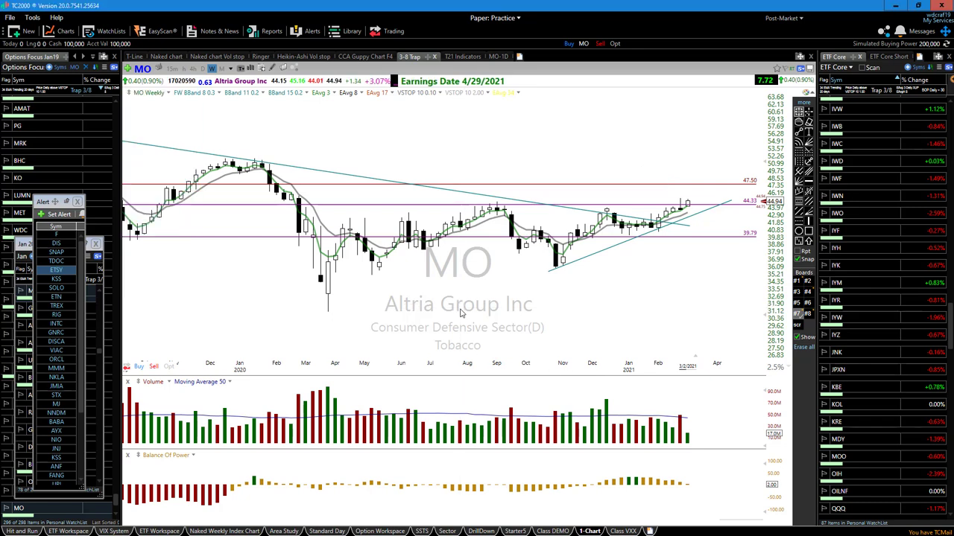
# - Load the MMM symbol and examine its weekly candles and trendlines over a longer history, back to 2017
pyautogui.write('mmm')
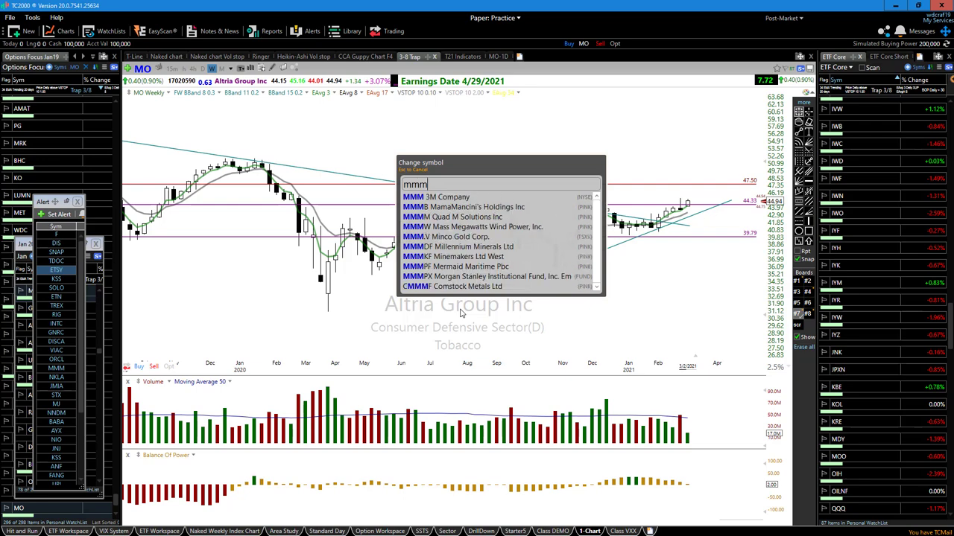
pyautogui.press('Return')
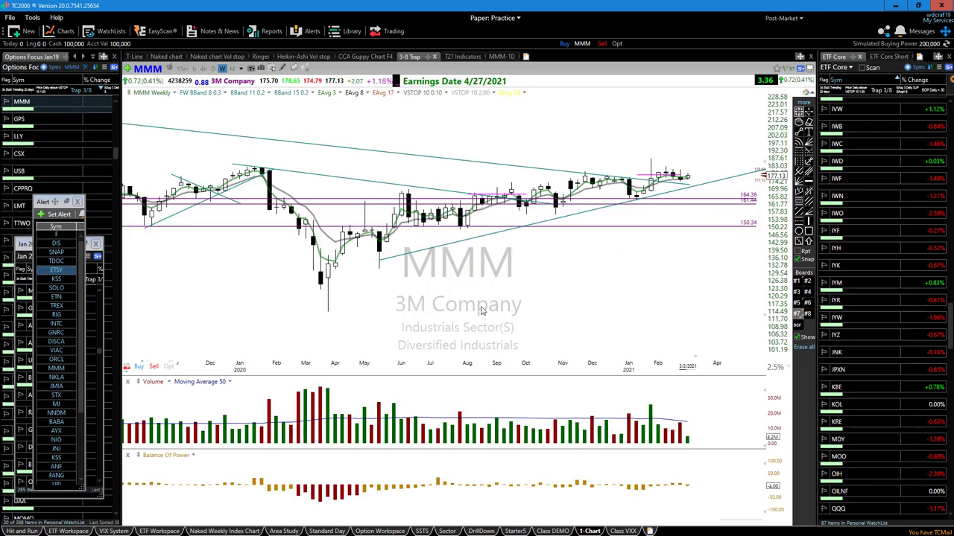
pyautogui.scroll(-8, 566, 306)
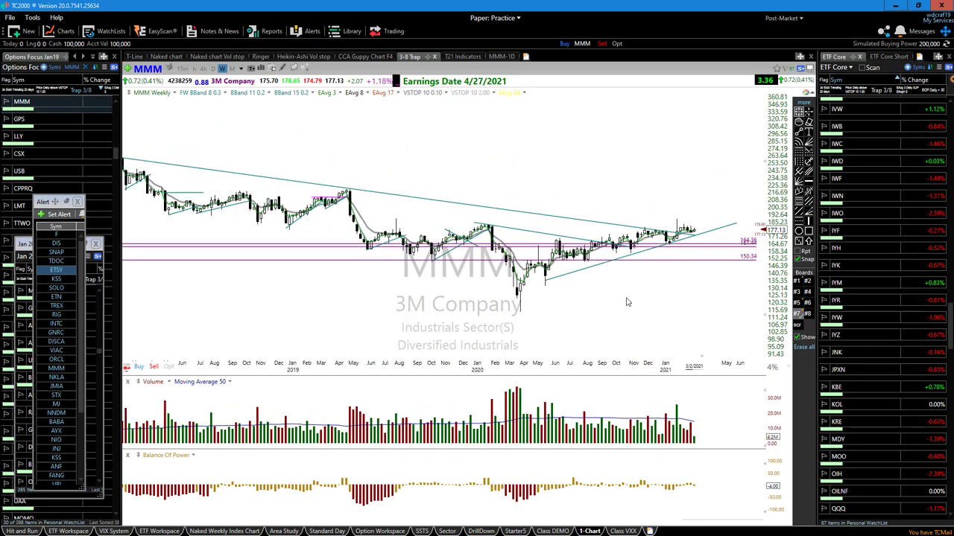
pyautogui.scroll(-4, 627, 301)
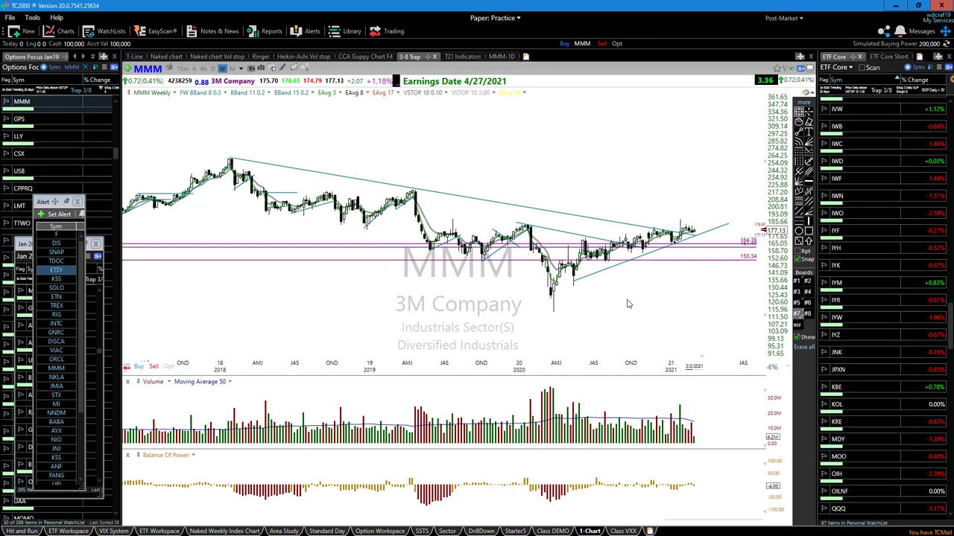
# - Bring the MMM weekly candles back to 2019 into view and draw an upward arrow above the latest candles
pyautogui.scroll(8, 626, 302)
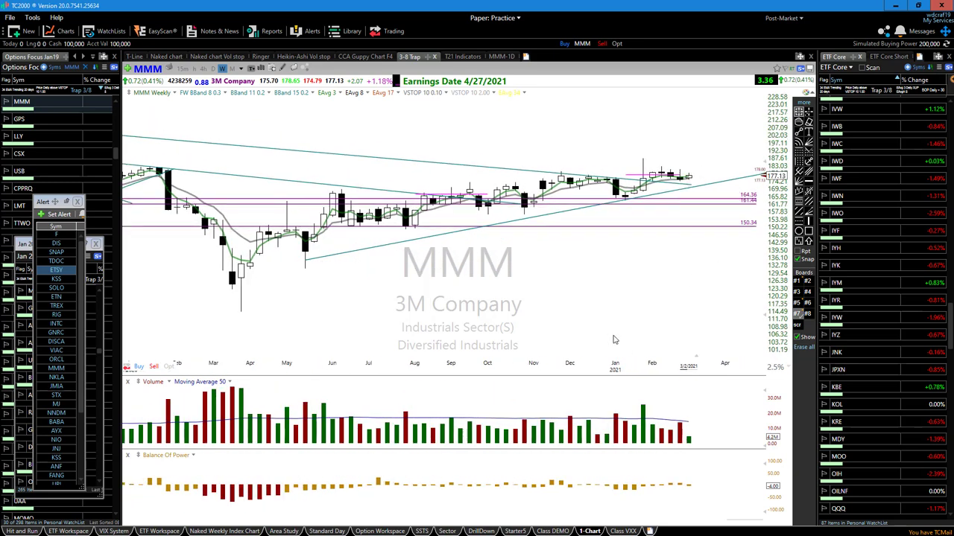
pyautogui.scroll(-3, 615, 343)
pyautogui.scroll(-2, 615, 344)
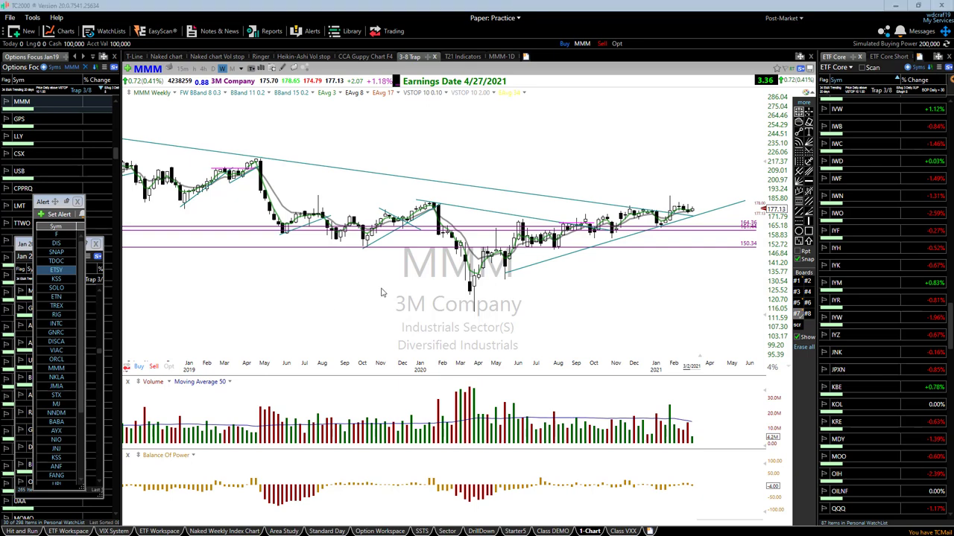
pyautogui.moveTo(671, 134); pyautogui.dragTo(751, 91)
# - Draw horizontal arrows from MMM's early 2018 high, April 2019 high and March 2020 low, and clear them
pyautogui.scroll(-3, 592, 278)
pyautogui.scroll(1, 590, 277)
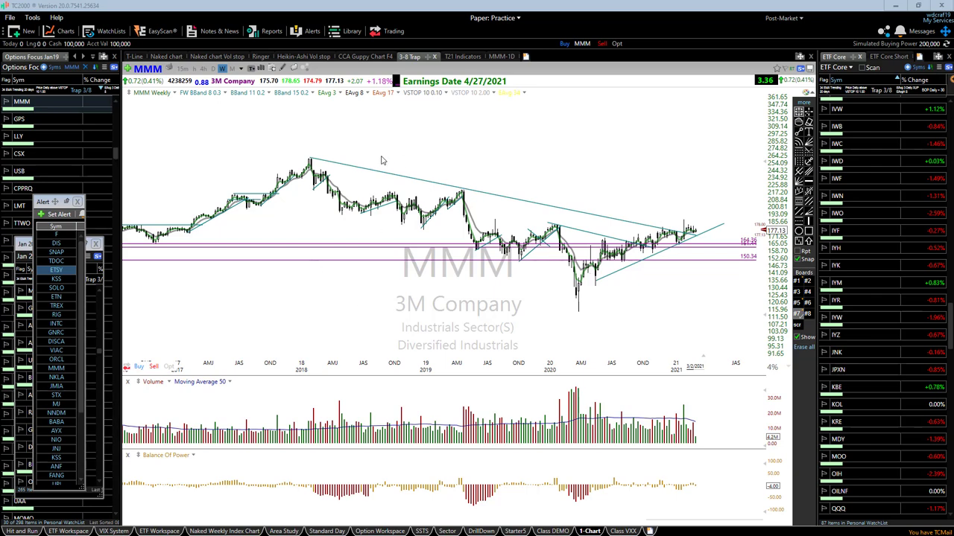
pyautogui.moveTo(309, 158); pyautogui.dragTo(388, 158)
pyautogui.moveTo(573, 307); pyautogui.dragTo(617, 306)
pyautogui.moveTo(462, 192); pyautogui.dragTo(737, 191)
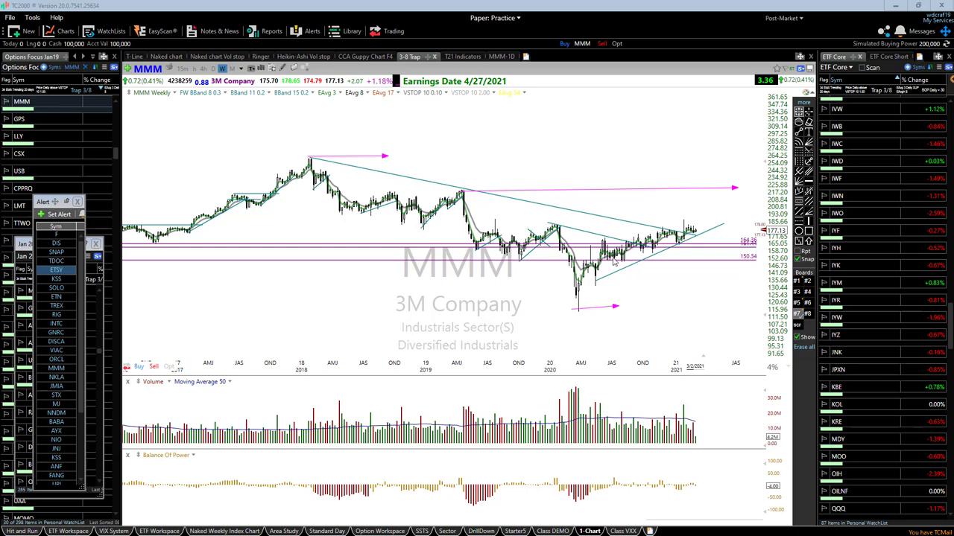
pyautogui.scroll(5, 538, 320)
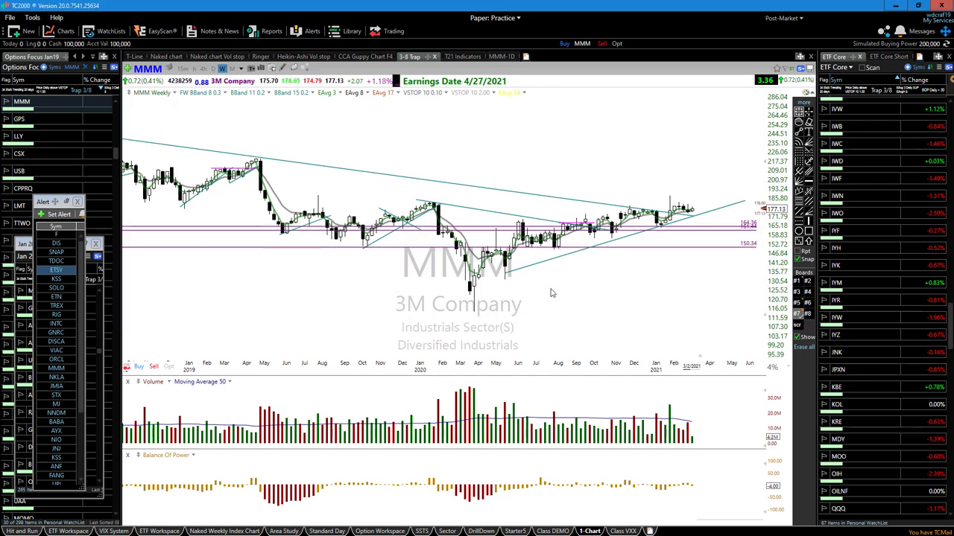
# - Load the UAA symbol and hide its trendlines and levels by switching to the scratch drawing board, with weekly candles back to 2017
pyautogui.write('UAA')
pyautogui.press('Return')
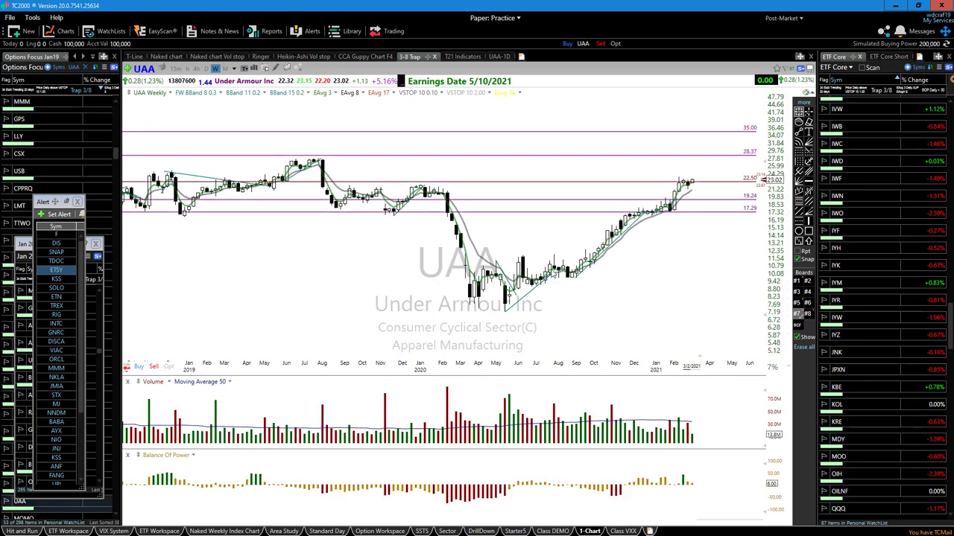
pyautogui.scroll(-5, 449, 291)
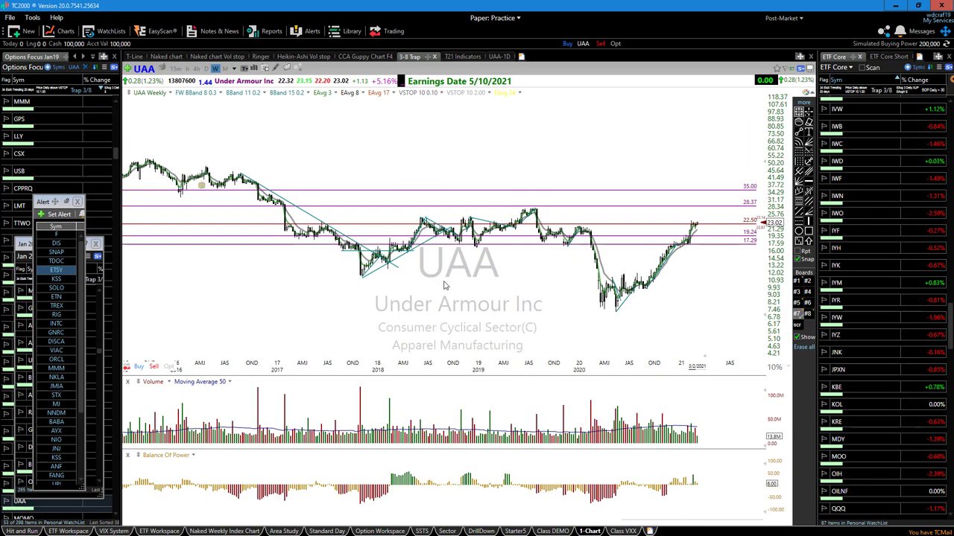
pyautogui.click(798, 336)
pyautogui.scroll(-5, 561, 318)
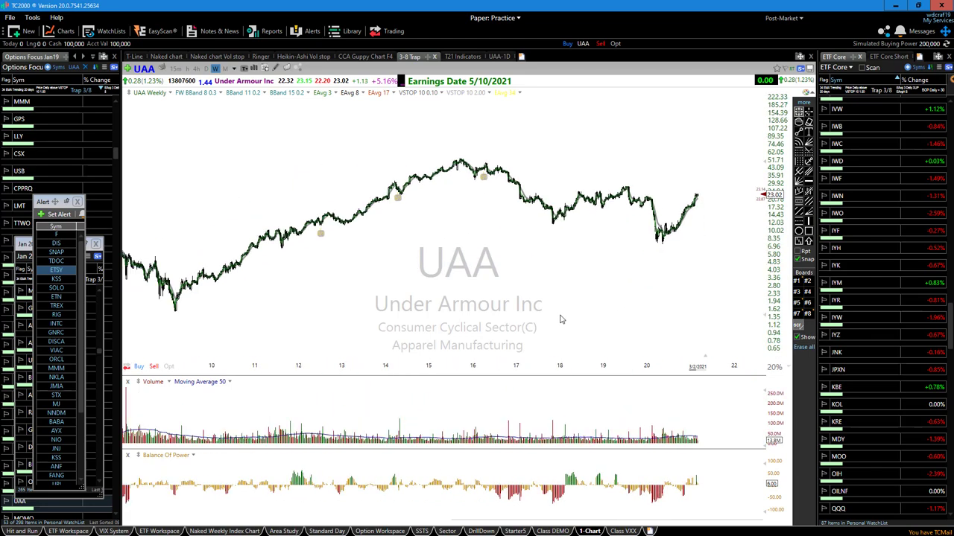
pyautogui.scroll(5, 557, 319)
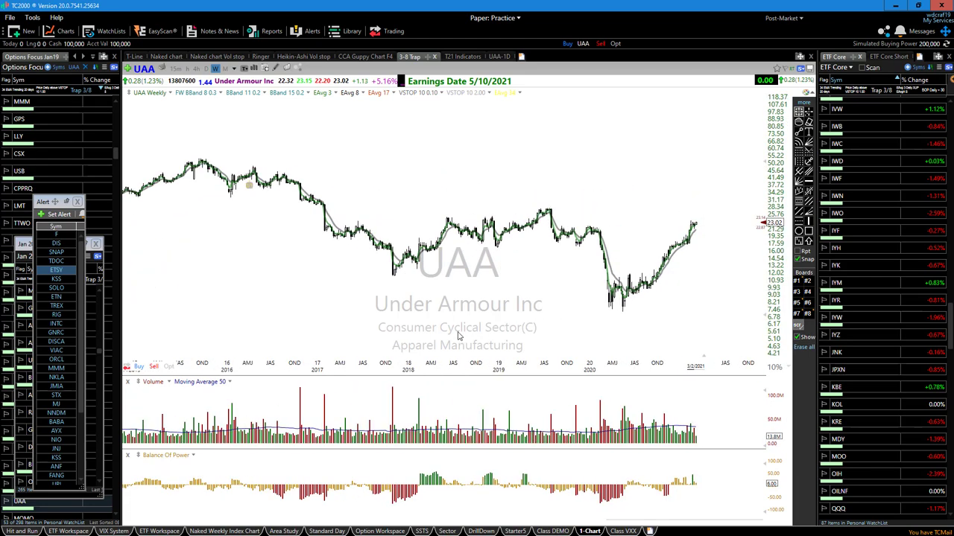
pyautogui.scroll(3, 441, 319)
pyautogui.scroll(-1, 304, 315)
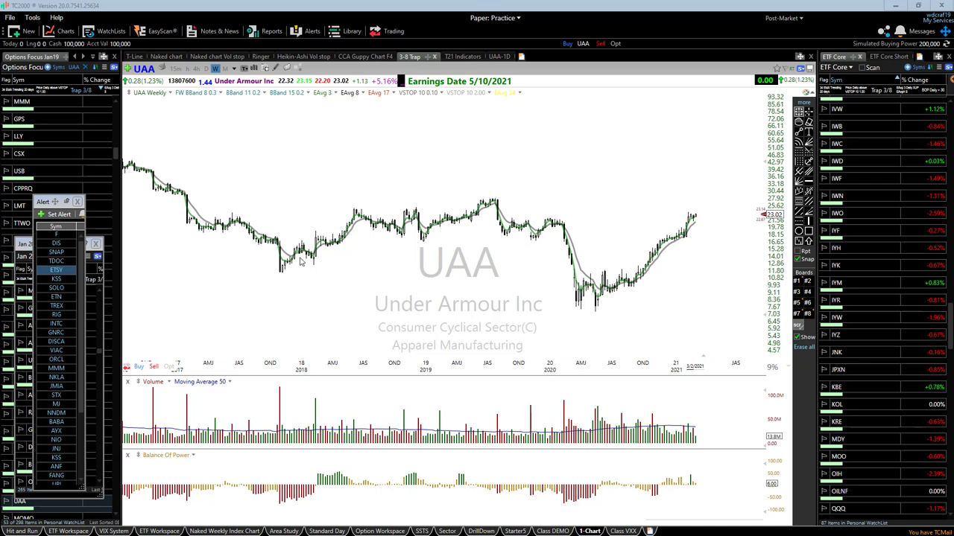
# - Mark UAA's weekly swings from mid-2017 to early 2019 with horizontal arrows and one upward arrow at the autumn 2017 decline
pyautogui.moveTo(276, 263); pyautogui.dragTo(337, 262)
pyautogui.moveTo(230, 233); pyautogui.dragTo(271, 228)
pyautogui.moveTo(331, 205); pyautogui.dragTo(367, 196)
pyautogui.moveTo(409, 246)
pyautogui.mouseDown()
pyautogui.moveTo(445, 246)
pyautogui.moveTo(421, 259)
pyautogui.moveTo(446, 259)
pyautogui.mouseUp()
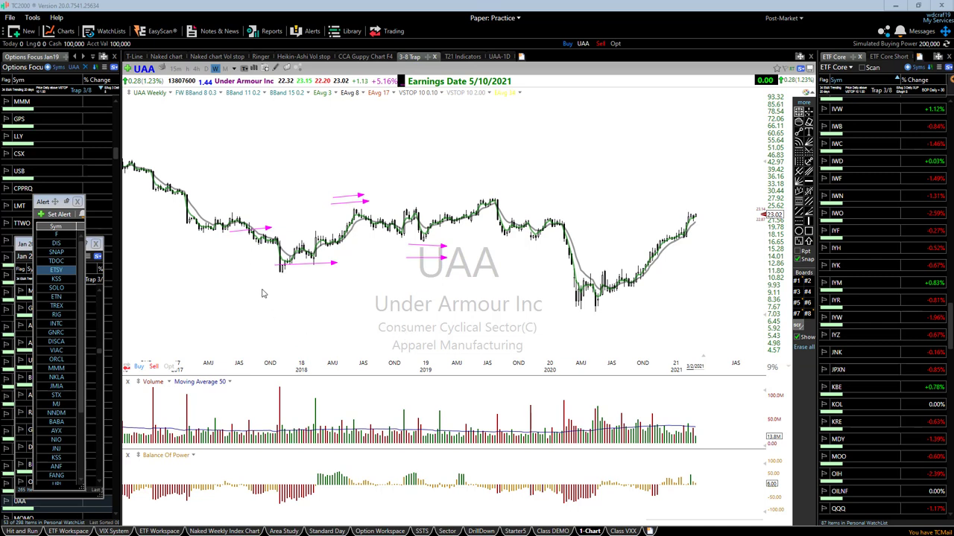
pyautogui.moveTo(257, 260); pyautogui.dragTo(260, 241)
# - Handwrite "7K" above UAA's mid-2019 peak, underline it, and clear all annotations
pyautogui.moveTo(457, 152); pyautogui.dragTo(524, 139)
pyautogui.moveTo(485, 187)
pyautogui.mouseDown()
pyautogui.moveTo(523, 141)
pyautogui.moveTo(534, 165)
pyautogui.mouseUp()
pyautogui.moveTo(568, 123)
pyautogui.mouseDown()
pyautogui.moveTo(523, 184)
pyautogui.moveTo(570, 178)
pyautogui.mouseUp()
pyautogui.moveTo(485, 211); pyautogui.dragTo(574, 192)
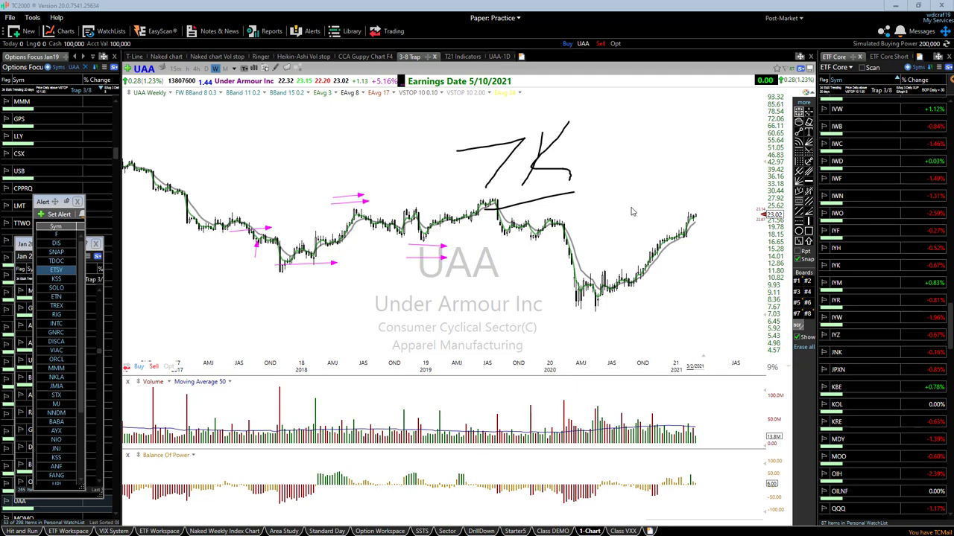
pyautogui.press('Delete')
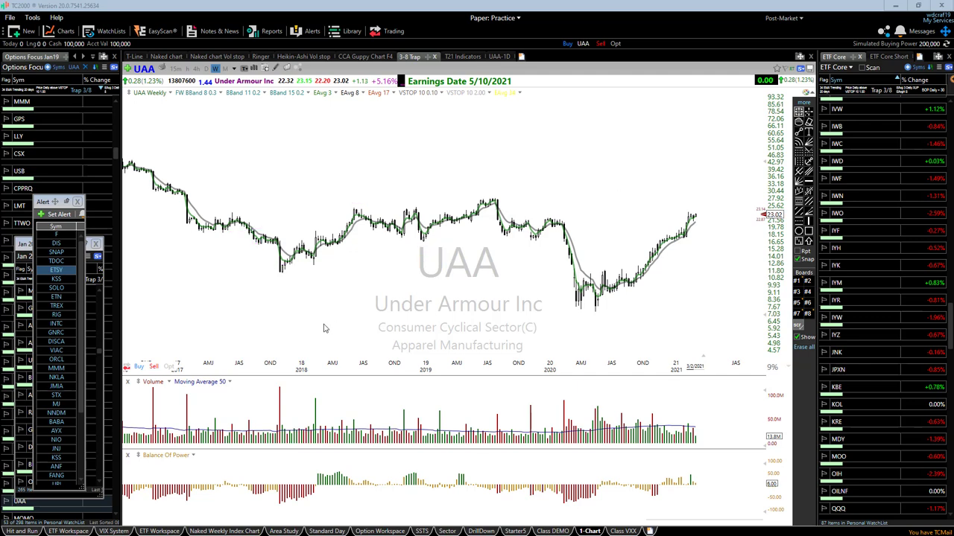
# - Bring UAA's weekly candles back to late 2017 into view and draw arrows over the mid-2018 peak and 2019 advance
pyautogui.scroll(2, 323, 328)
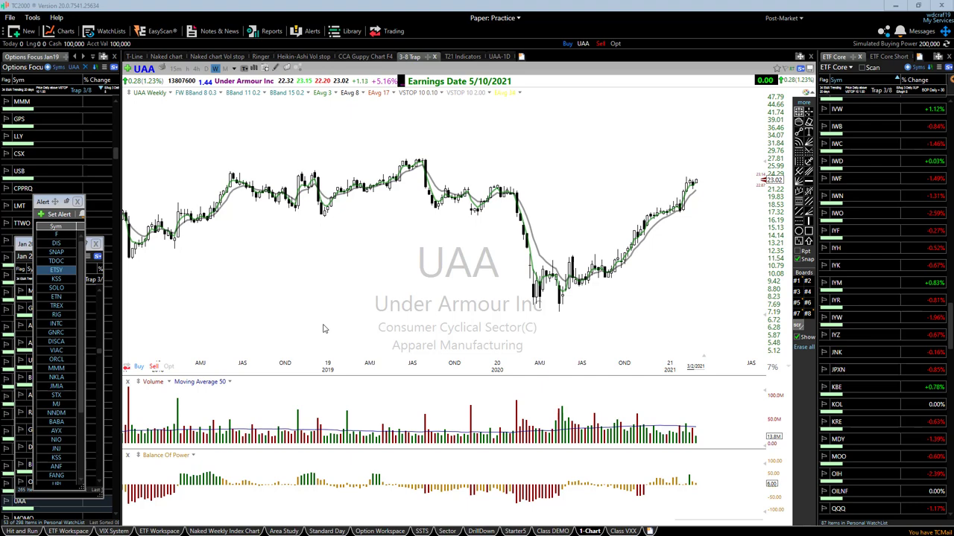
pyautogui.scroll(-2, 298, 330)
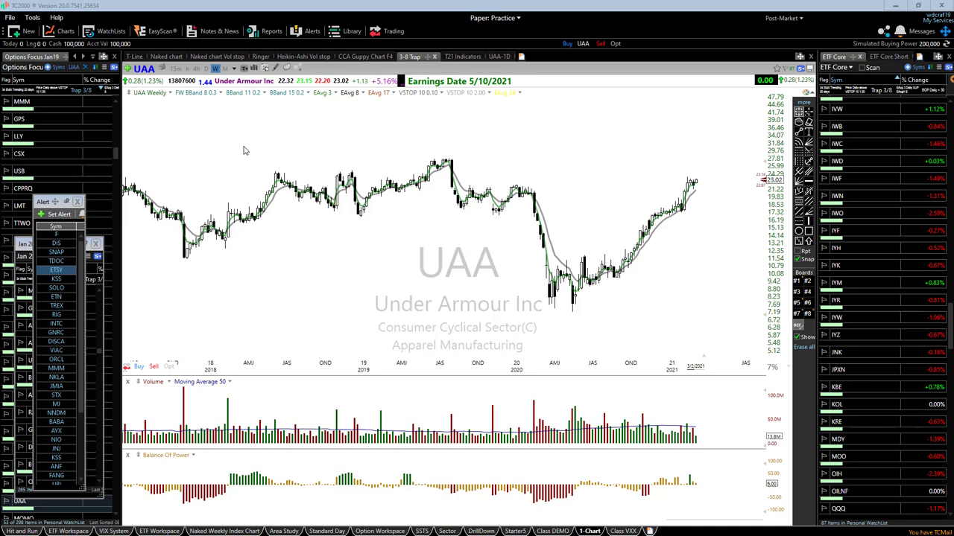
pyautogui.moveTo(259, 154)
pyautogui.mouseDown()
pyautogui.moveTo(301, 154)
pyautogui.moveTo(252, 143)
pyautogui.mouseUp()
pyautogui.moveTo(273, 187)
pyautogui.mouseDown()
pyautogui.moveTo(267, 179)
pyautogui.moveTo(311, 201)
pyautogui.mouseUp()
pyautogui.moveTo(410, 202); pyautogui.dragTo(456, 165)
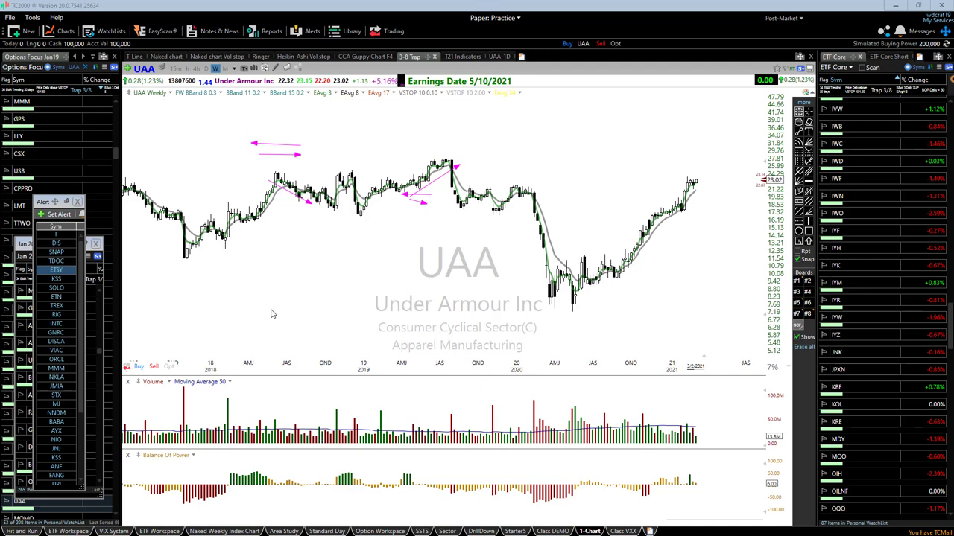
# - Point arrows at UAA's mid-2018 breakout, the early 2020 drop and the late 2020 rise, and clear all annotations
pyautogui.moveTo(339, 293)
pyautogui.mouseDown()
pyautogui.moveTo(262, 225)
pyautogui.moveTo(288, 194)
pyautogui.mouseUp()
pyautogui.moveTo(552, 158); pyautogui.dragTo(537, 189)
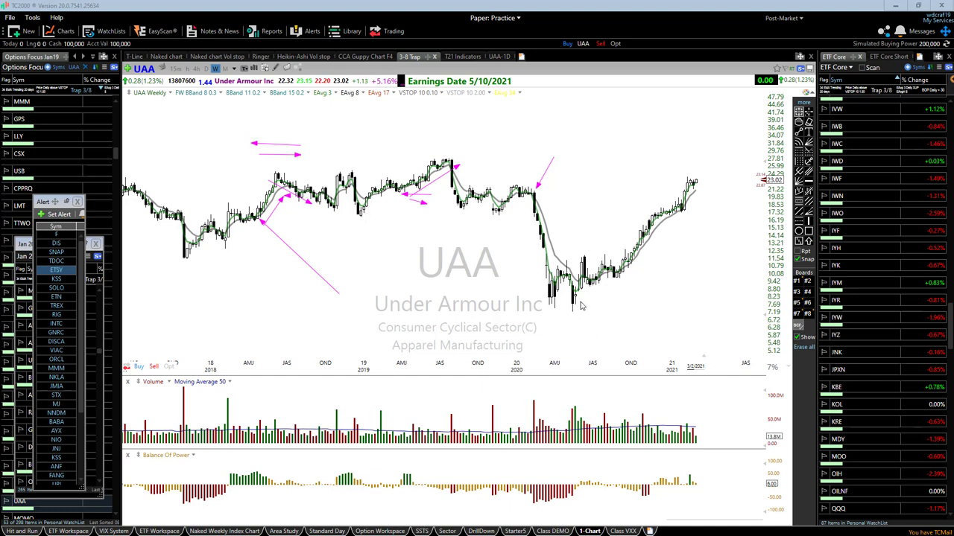
pyautogui.moveTo(684, 319); pyautogui.dragTo(635, 274)
pyautogui.press('Escape')
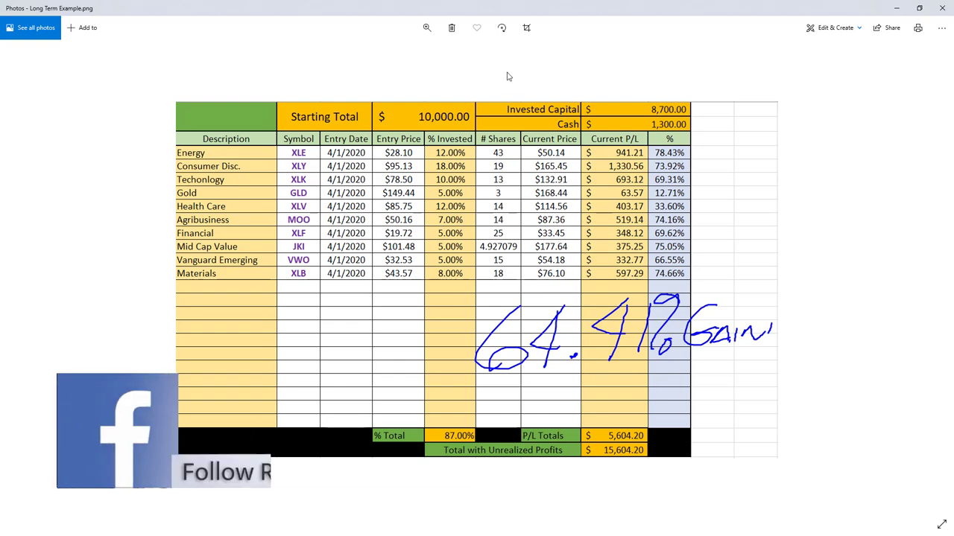
# - Minimize the Long Term Example.png image and point arrows at UAA's mid-2018 breakout and the peak that follows it
pyautogui.click(897, 7)
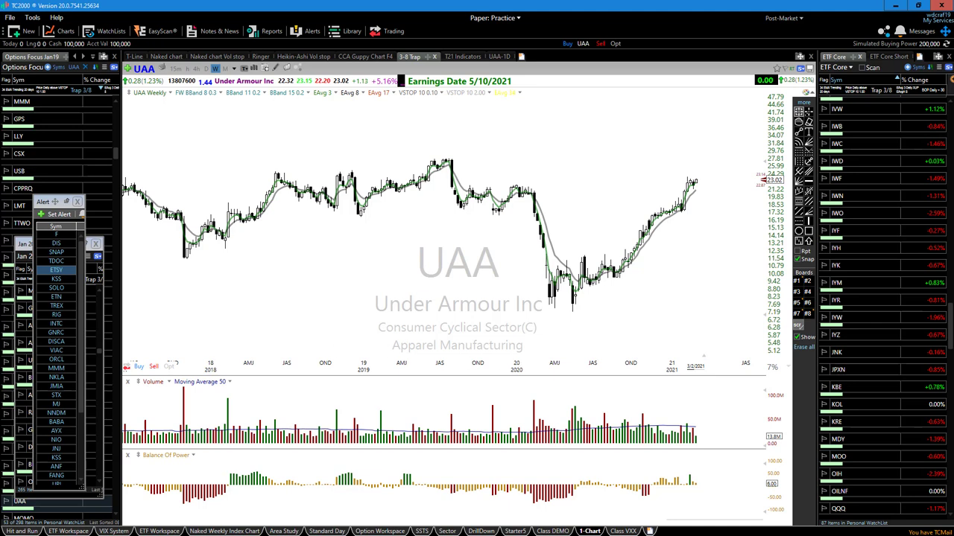
pyautogui.moveTo(296, 263)
pyautogui.mouseDown()
pyautogui.moveTo(261, 218)
pyautogui.moveTo(283, 238)
pyautogui.moveTo(275, 248)
pyautogui.mouseUp()
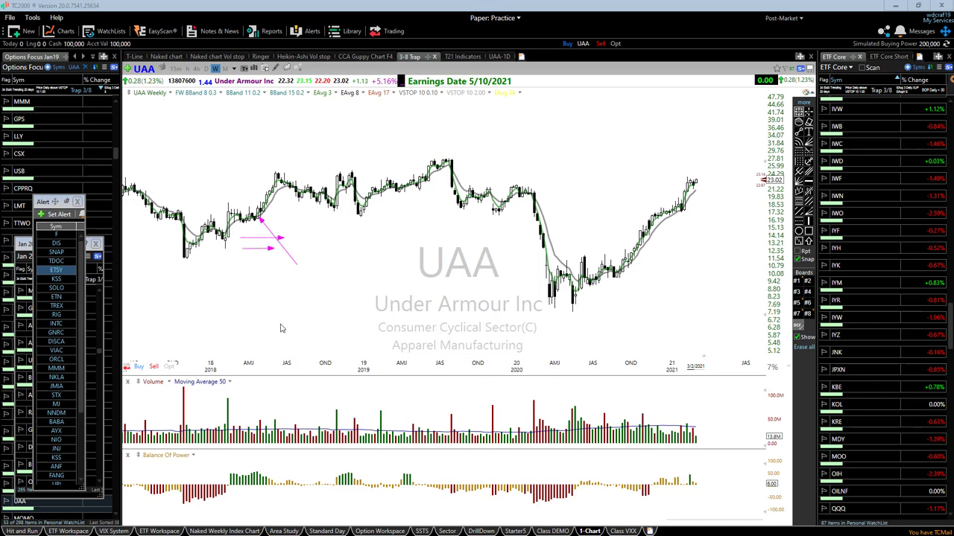
pyautogui.moveTo(290, 149)
pyautogui.mouseDown()
pyautogui.moveTo(266, 151)
pyautogui.moveTo(278, 158)
pyautogui.mouseUp()
# - Switch the UAA chart to the 3-day timeframe and point an arrow at the early October 2020 candles
pyautogui.scroll(4, 356, 278)
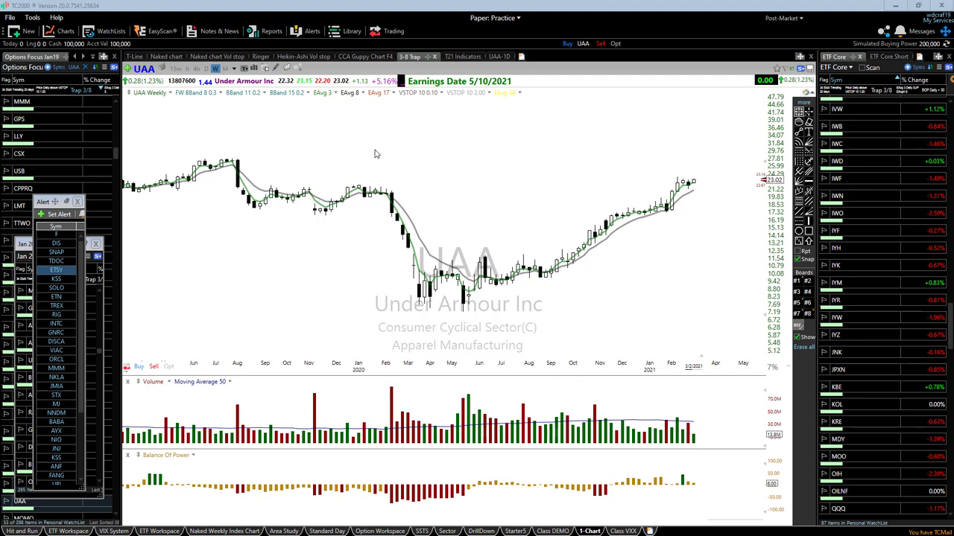
pyautogui.write('3D')
pyautogui.press('Return')
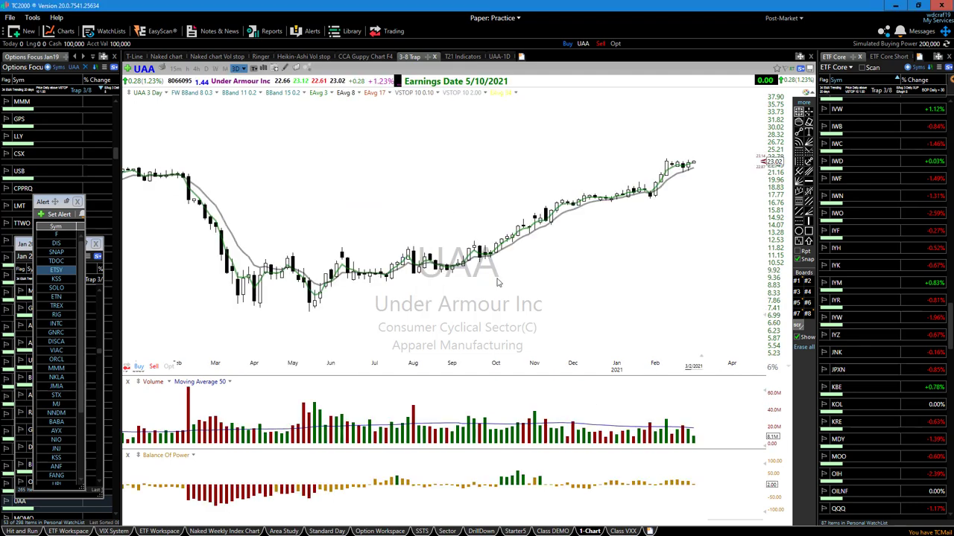
pyautogui.scroll(2, 496, 287)
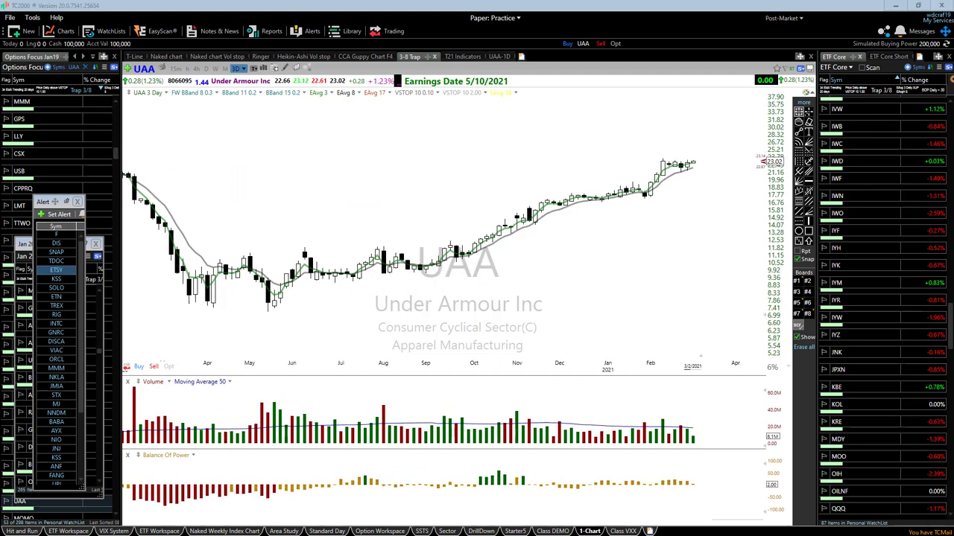
pyautogui.moveTo(539, 319); pyautogui.dragTo(481, 259)
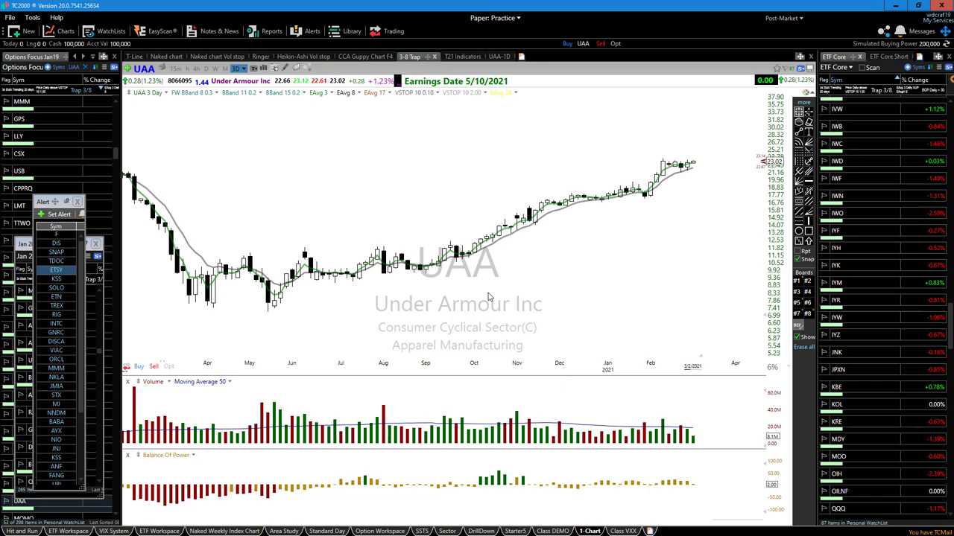
# - Load the HD symbol on the weekly timeframe and show its trendlines and levels from drawing board #7
pyautogui.write('HD')
pyautogui.press('Return')
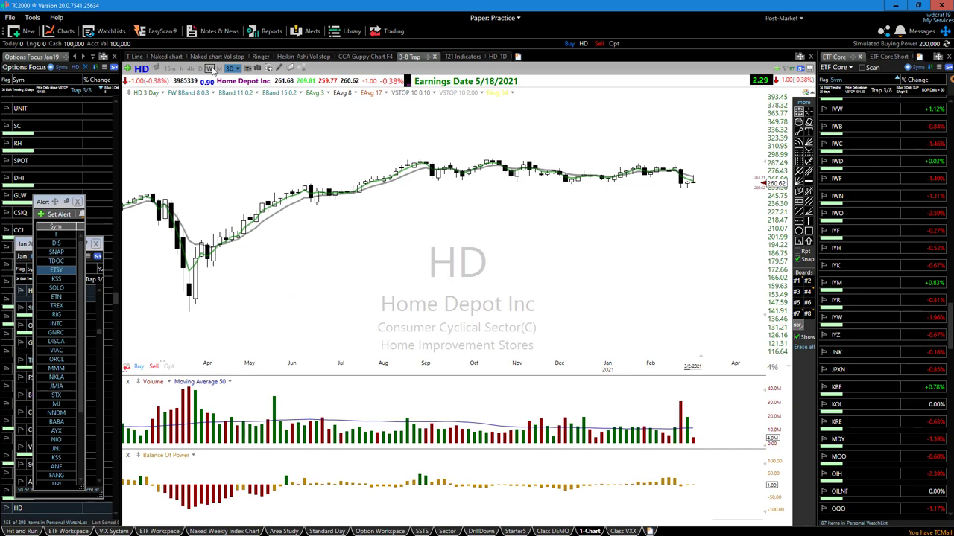
pyautogui.click(210, 68)
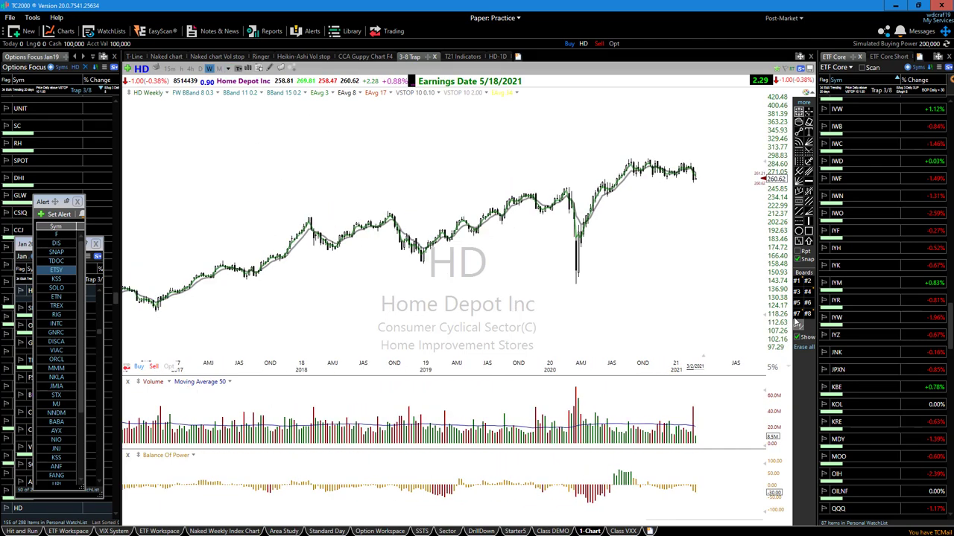
pyautogui.scroll(-1, 501, 309)
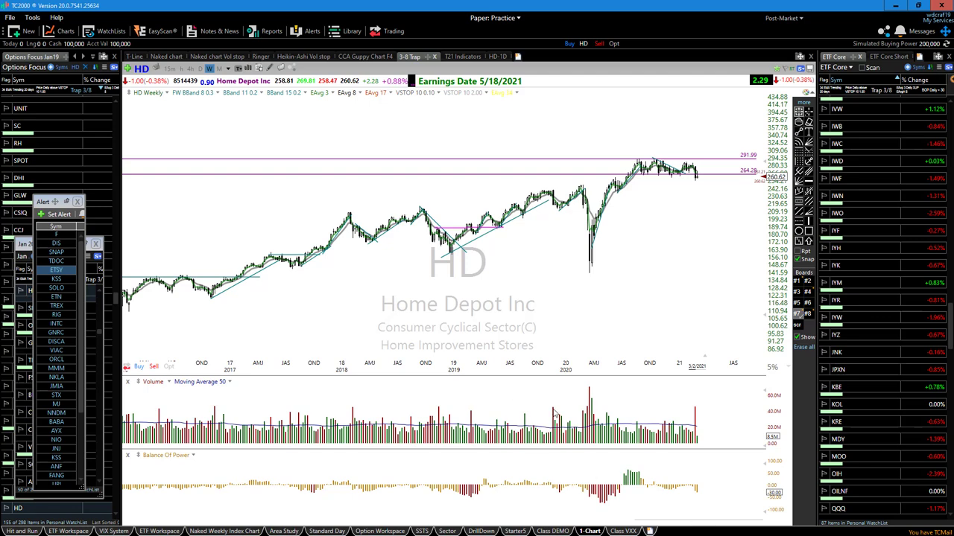
# - Move the HD chart back to mid-2018, annotate the late November 2017 breakout with an arrow and an underlined "10K", and clear the annotations
pyautogui.moveTo(763, 524)
pyautogui.moveTo(764, 521); pyautogui.dragTo(698, 515)
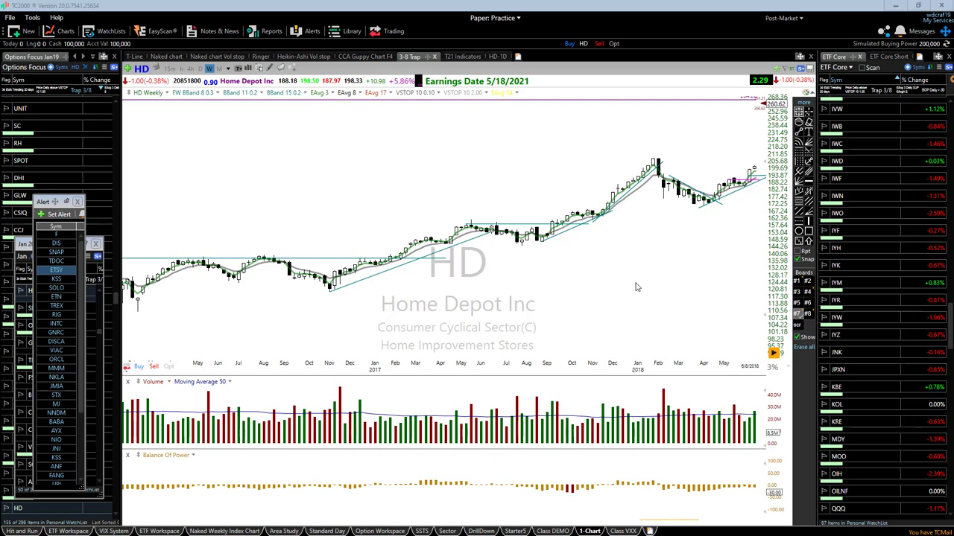
pyautogui.moveTo(653, 273); pyautogui.dragTo(606, 214)
pyautogui.moveTo(525, 177)
pyautogui.mouseDown()
pyautogui.moveTo(550, 143)
pyautogui.moveTo(547, 178)
pyautogui.moveTo(571, 146)
pyautogui.moveTo(568, 161)
pyautogui.moveTo(591, 173)
pyautogui.mouseUp()
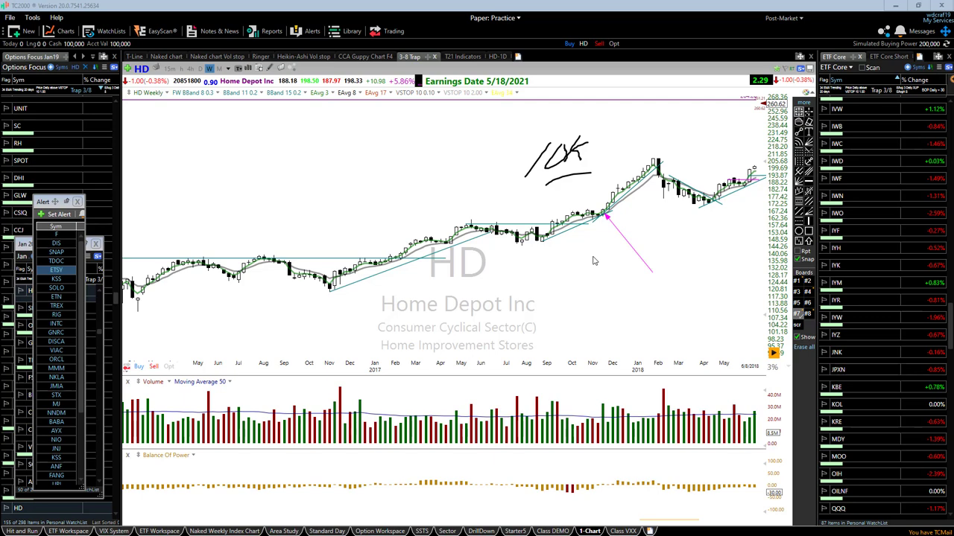
pyautogui.press('Escape')
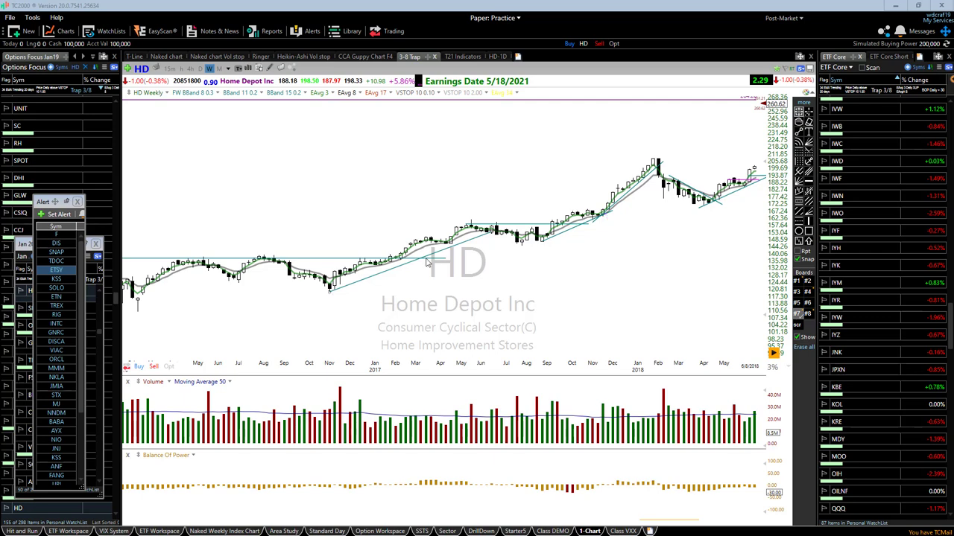
# - Move the HD weekly chart ahead to March 2020 and point an arrow at the late March 2019 candle
pyautogui.moveTo(698, 522)
pyautogui.scroll(-3, 605, 444)
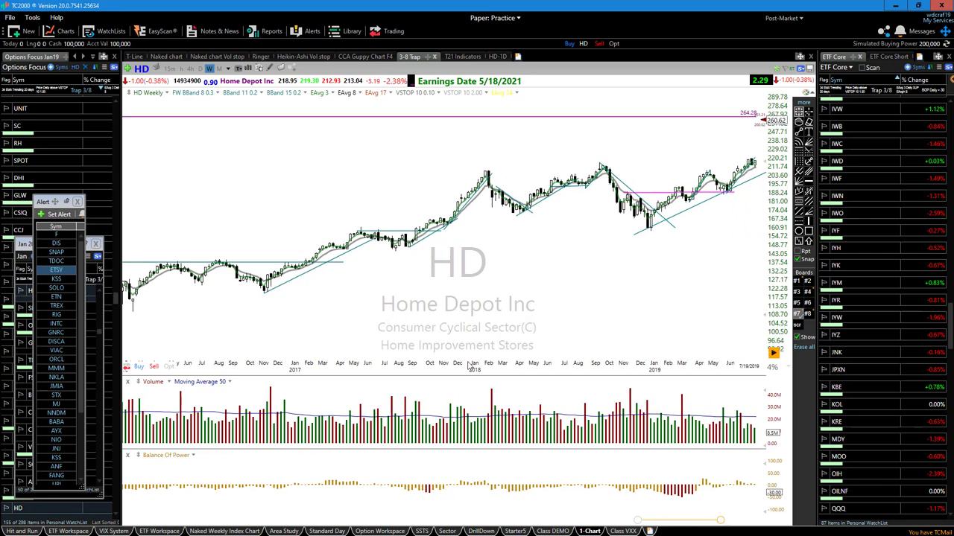
pyautogui.scroll(-5, 411, 317)
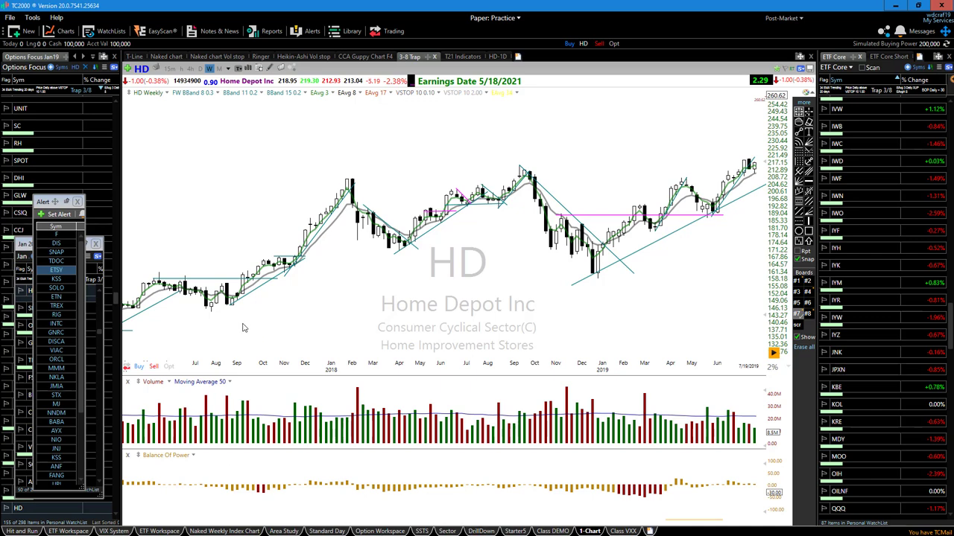
pyautogui.click(731, 520)
pyautogui.scroll(2, 534, 279)
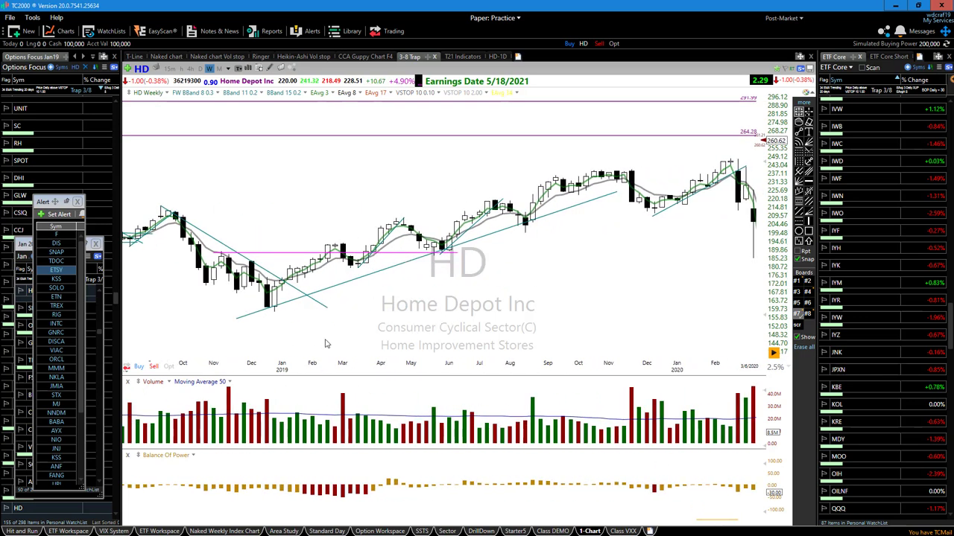
pyautogui.scroll(1, 325, 343)
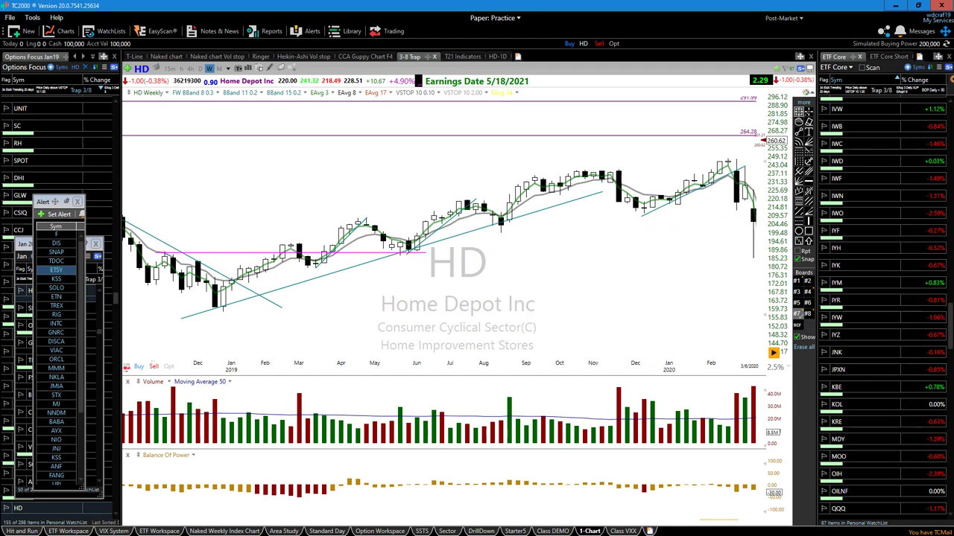
pyautogui.moveTo(390, 353); pyautogui.dragTo(326, 262)
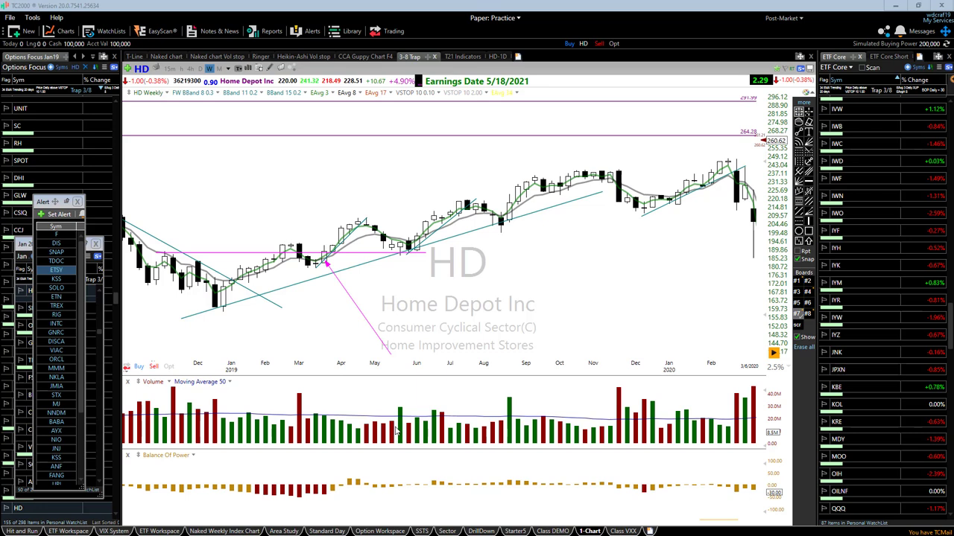
# - Mark HD's late March to April 2019 rally and pullback with arrows and a handwritten "8", and clear the annotations
pyautogui.moveTo(325, 266); pyautogui.dragTo(366, 228)
pyautogui.press('Escape')
pyautogui.moveTo(311, 266); pyautogui.dragTo(363, 222)
pyautogui.moveTo(311, 205); pyautogui.dragTo(379, 206)
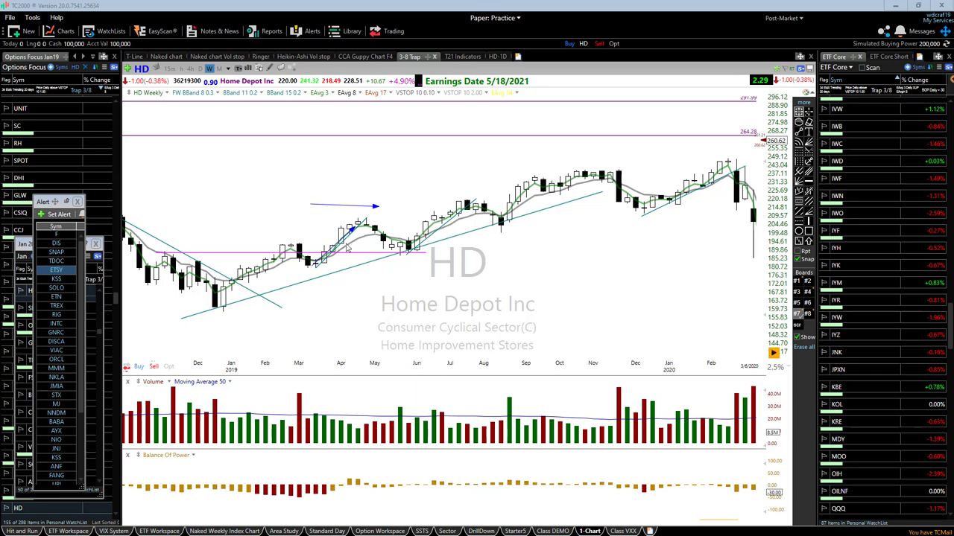
pyautogui.moveTo(351, 285)
pyautogui.mouseDown()
pyautogui.moveTo(329, 264)
pyautogui.moveTo(363, 226)
pyautogui.mouseUp()
pyautogui.moveTo(318, 195)
pyautogui.mouseDown()
pyautogui.moveTo(290, 216)
pyautogui.moveTo(302, 216)
pyautogui.mouseUp()
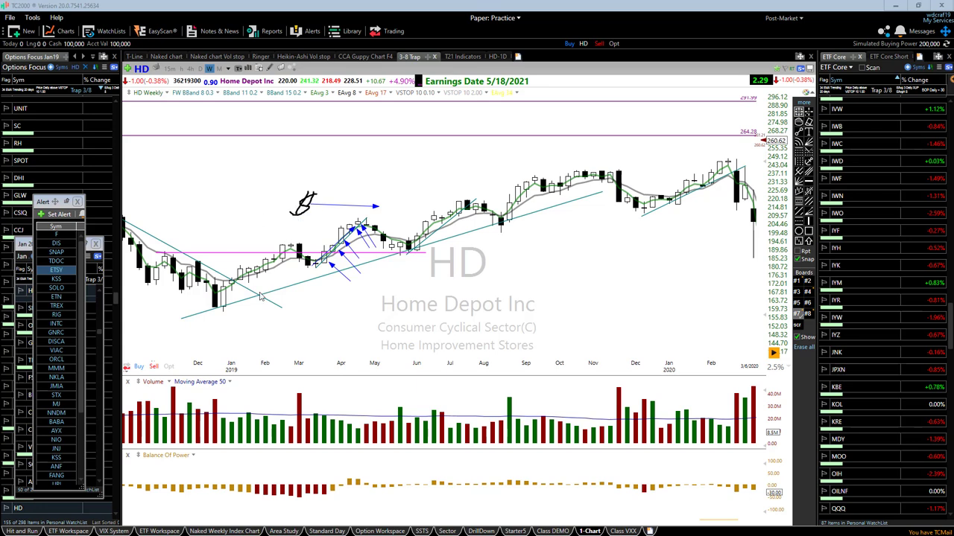
pyautogui.moveTo(359, 222); pyautogui.dragTo(409, 253)
pyautogui.press('Escape')
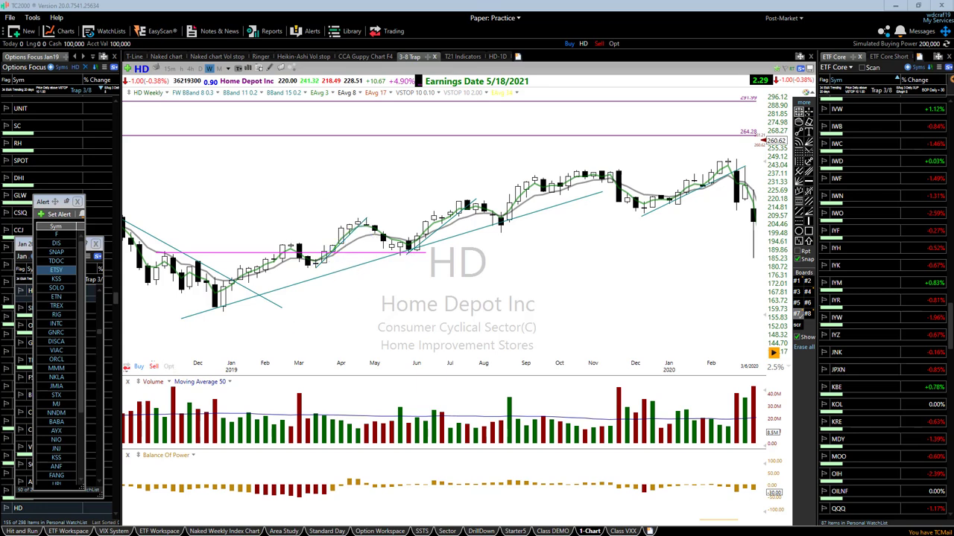
# - Trace HD's June to July 2019 rally and August pullback with arrows at the individual weekly candles, and clear the annotations
pyautogui.moveTo(300, 266); pyautogui.dragTo(434, 257)
pyautogui.moveTo(460, 307)
pyautogui.mouseDown()
pyautogui.moveTo(426, 255)
pyautogui.moveTo(478, 218)
pyautogui.mouseUp()
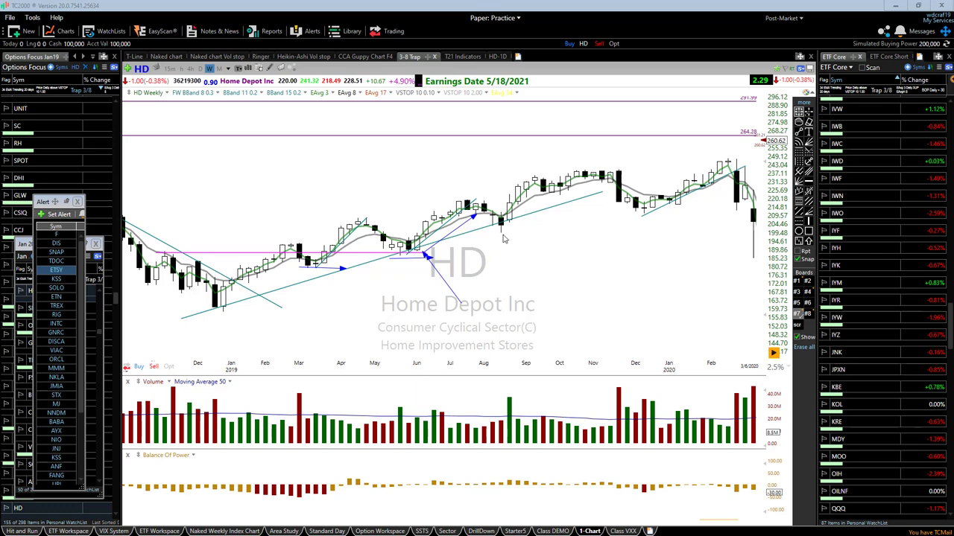
pyautogui.moveTo(494, 231); pyautogui.dragTo(520, 236)
pyautogui.moveTo(520, 236); pyautogui.dragTo(520, 236)
pyautogui.moveTo(463, 276)
pyautogui.mouseDown()
pyautogui.moveTo(433, 253)
pyautogui.moveTo(447, 225)
pyautogui.moveTo(477, 224)
pyautogui.moveTo(467, 218)
pyautogui.mouseUp()
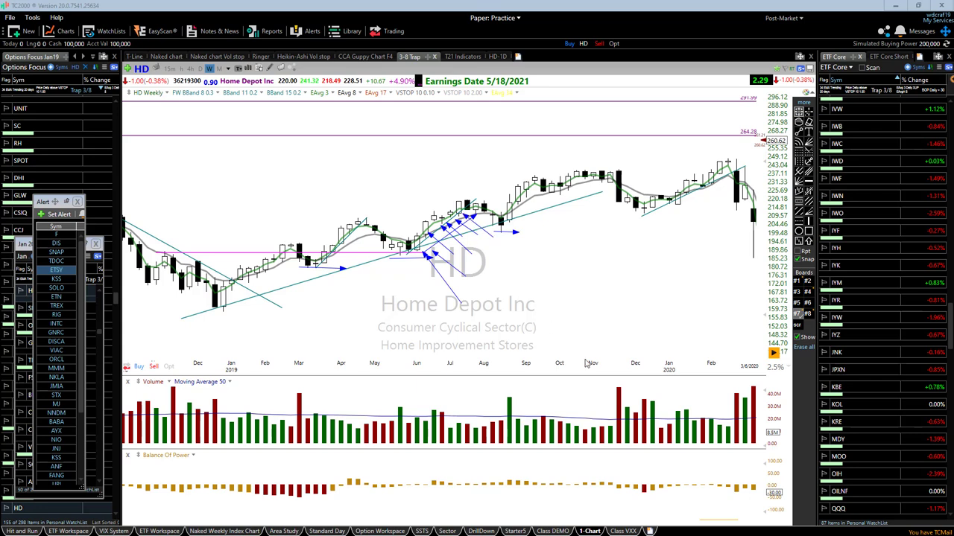
pyautogui.moveTo(435, 188); pyautogui.dragTo(461, 190)
pyautogui.press('Escape')
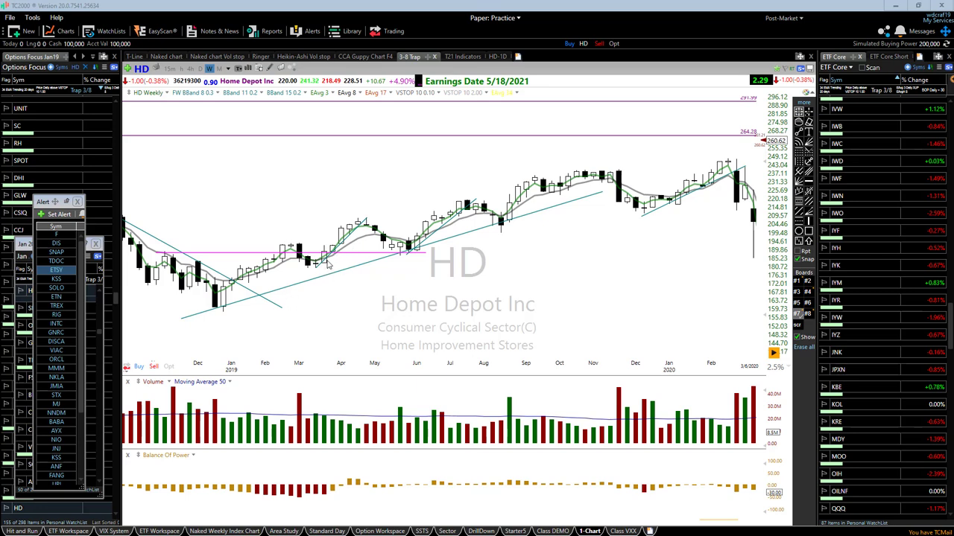
# - Handwrite "100" below the late March 2019 HD candles, add a horizontal line with a figure above the April rally, and clear the annotations
pyautogui.moveTo(338, 282); pyautogui.dragTo(336, 294)
pyautogui.moveTo(322, 200); pyautogui.dragTo(375, 201)
pyautogui.moveTo(314, 188); pyautogui.dragTo(309, 211)
pyautogui.moveTo(344, 281); pyautogui.dragTo(342, 289)
pyautogui.moveTo(352, 286); pyautogui.dragTo(350, 288)
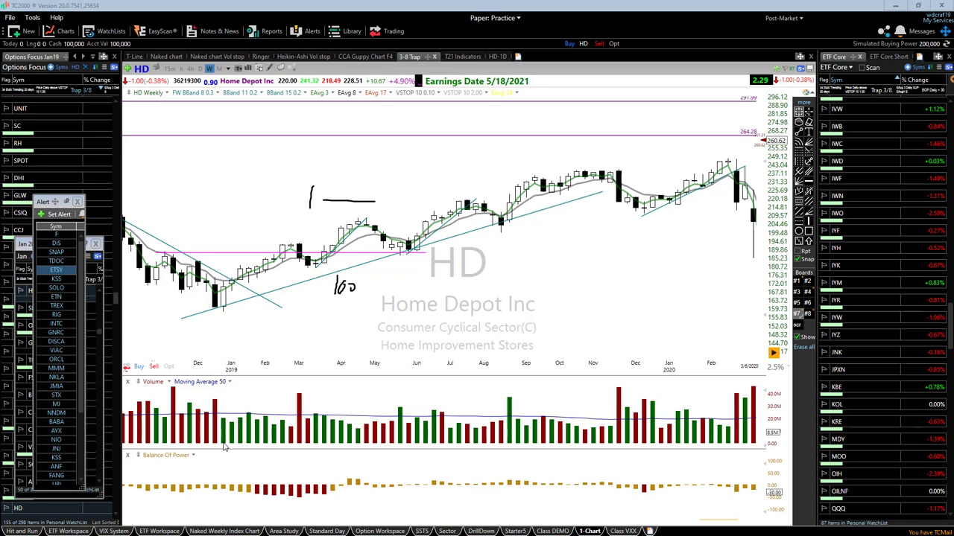
pyautogui.moveTo(363, 288); pyautogui.dragTo(365, 290)
pyautogui.moveTo(319, 197); pyautogui.dragTo(316, 199)
pyautogui.press('Escape')
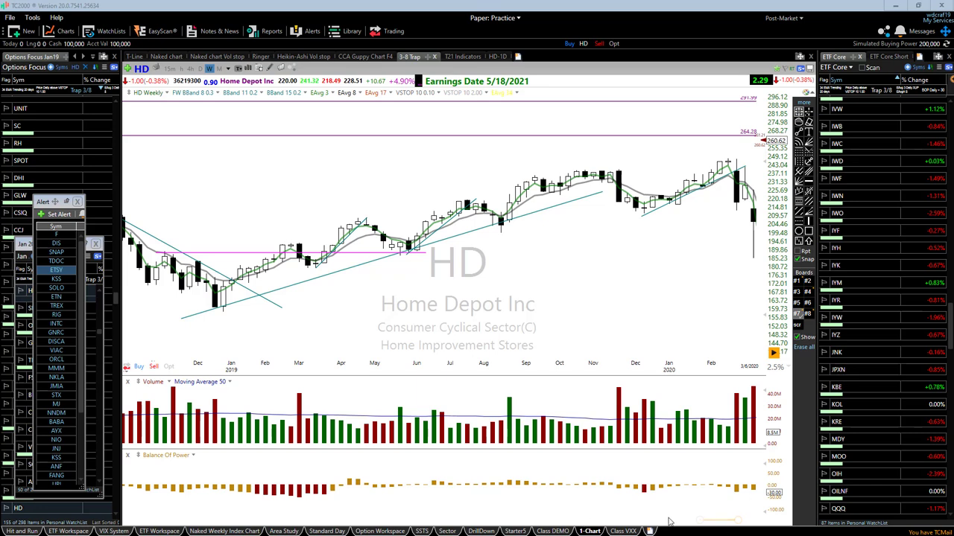
# - Return the HD chart to the current date and load the MO symbol on the weekly chart, zoomed in to late 2019 onward
pyautogui.click(741, 521)
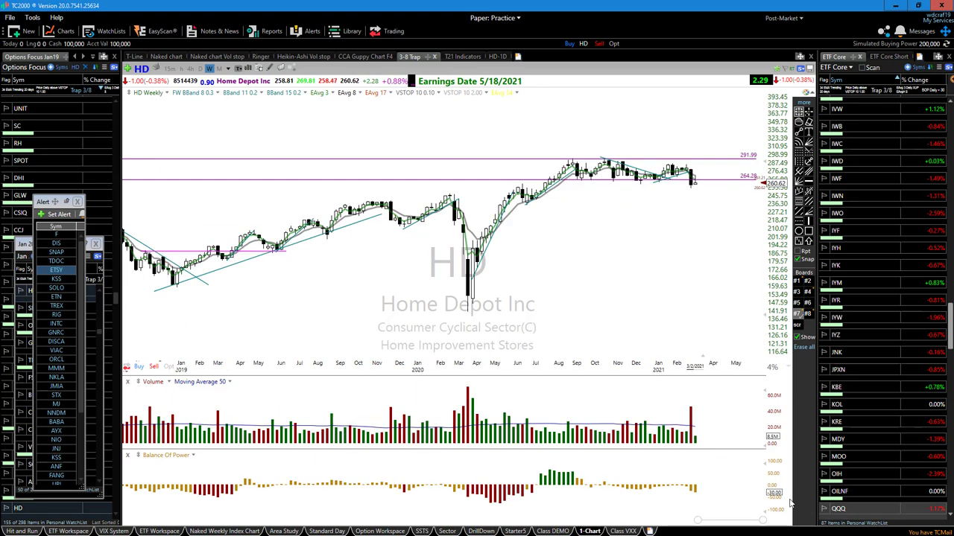
pyautogui.write('MO')
pyautogui.press('Return')
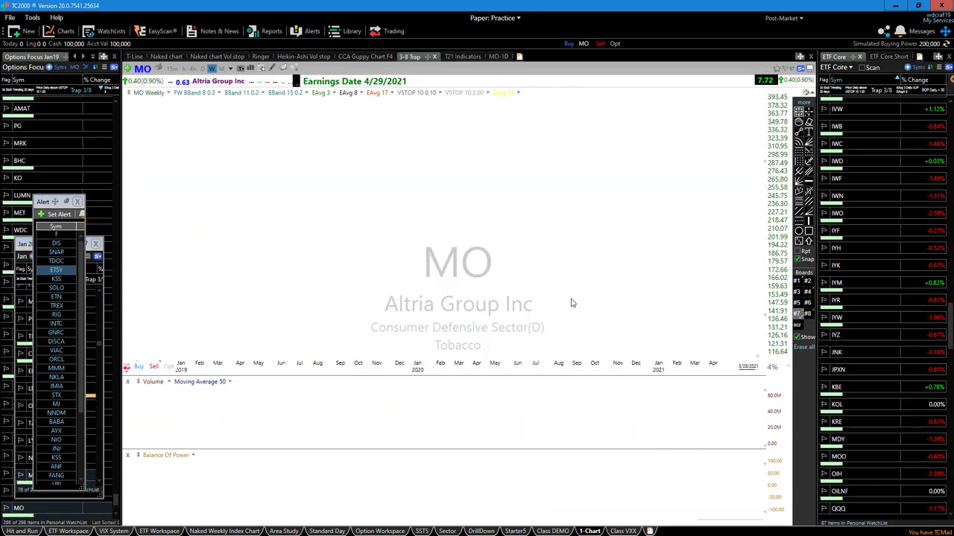
pyautogui.scroll(3, 638, 277)
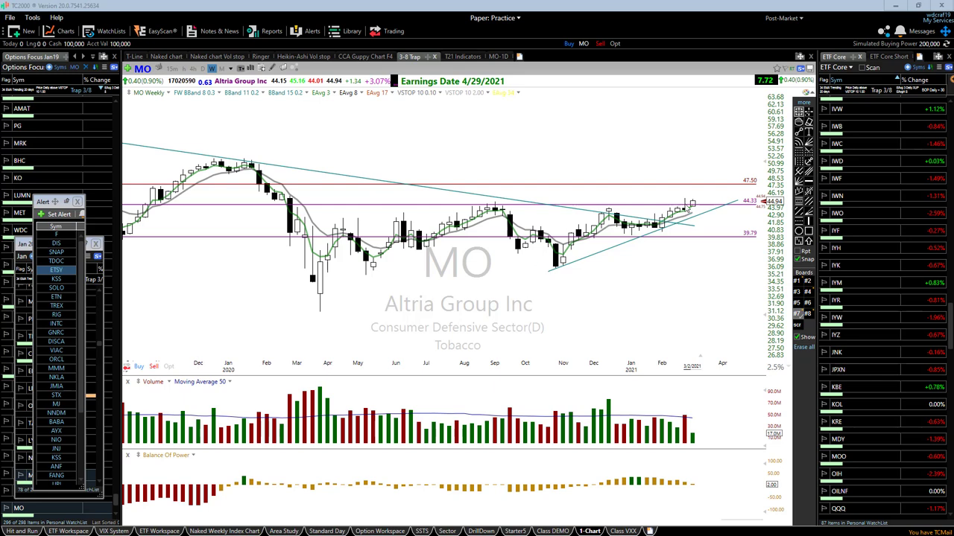
# - Draw arrows projecting MO toward 47.50, mark the 39.79 level and the early 2020 highs with horizontal arrows, and clear them
pyautogui.moveTo(693, 201)
pyautogui.mouseDown()
pyautogui.moveTo(728, 211)
pyautogui.moveTo(734, 198)
pyautogui.mouseUp()
pyautogui.moveTo(648, 238); pyautogui.dragTo(737, 220)
pyautogui.moveTo(669, 173); pyautogui.dragTo(664, 188)
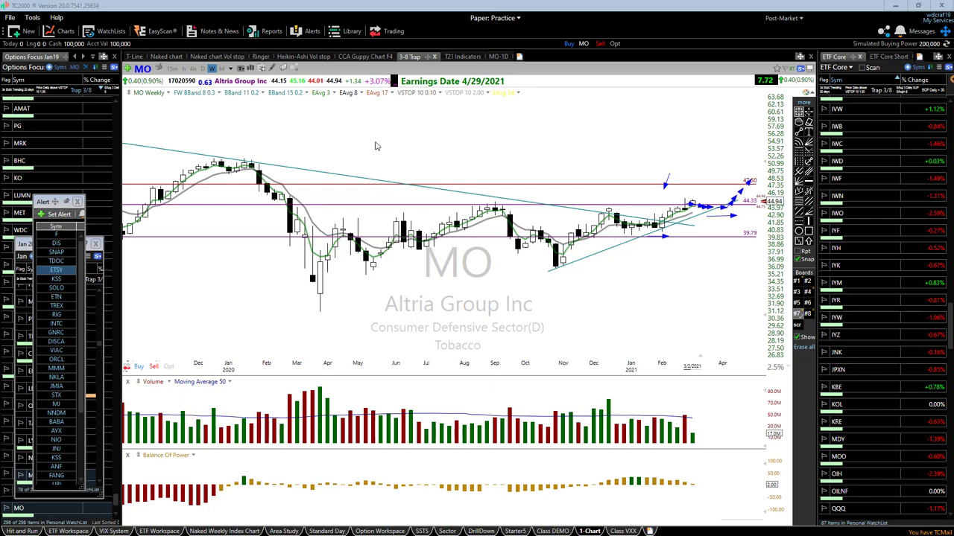
pyautogui.moveTo(215, 161); pyautogui.dragTo(763, 165)
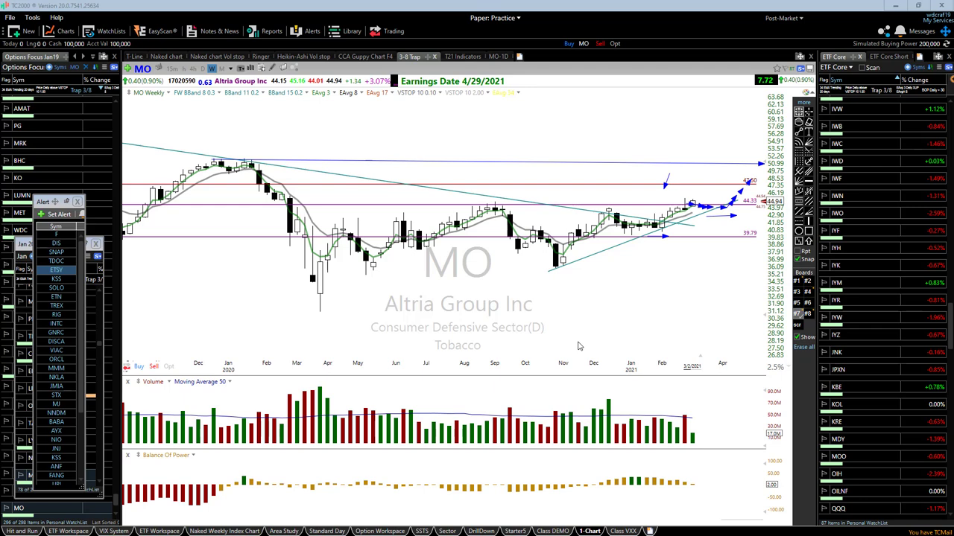
pyautogui.hotkey('ctrl', 'z')
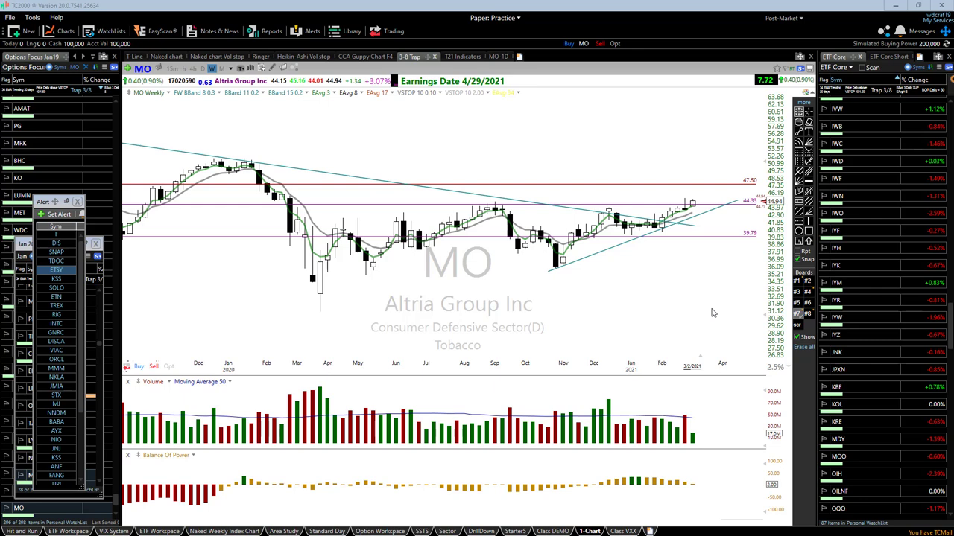
# - Zoom the MO weekly chart out to early 2016 and extend a horizontal line across from the late 2018 high
pyautogui.scroll(-5, 547, 265)
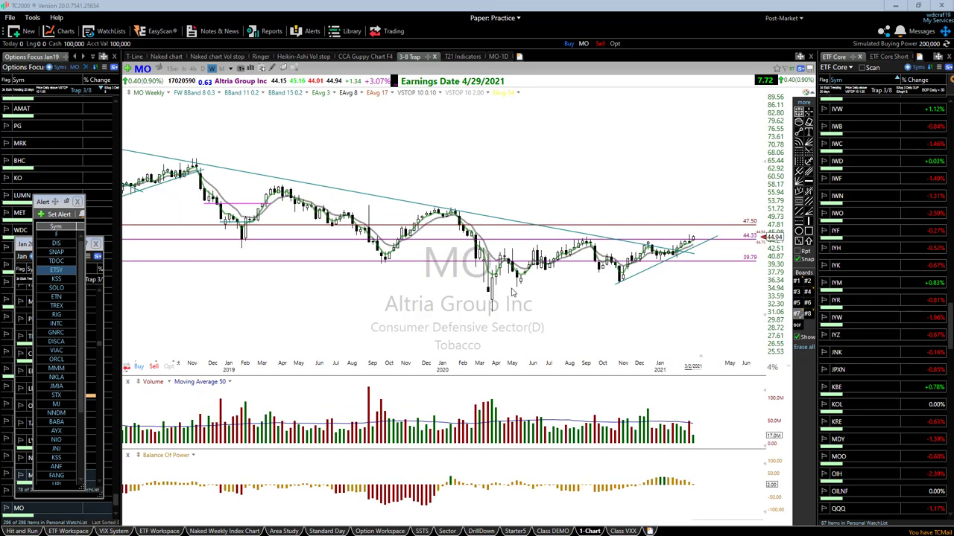
pyautogui.scroll(-4, 512, 293)
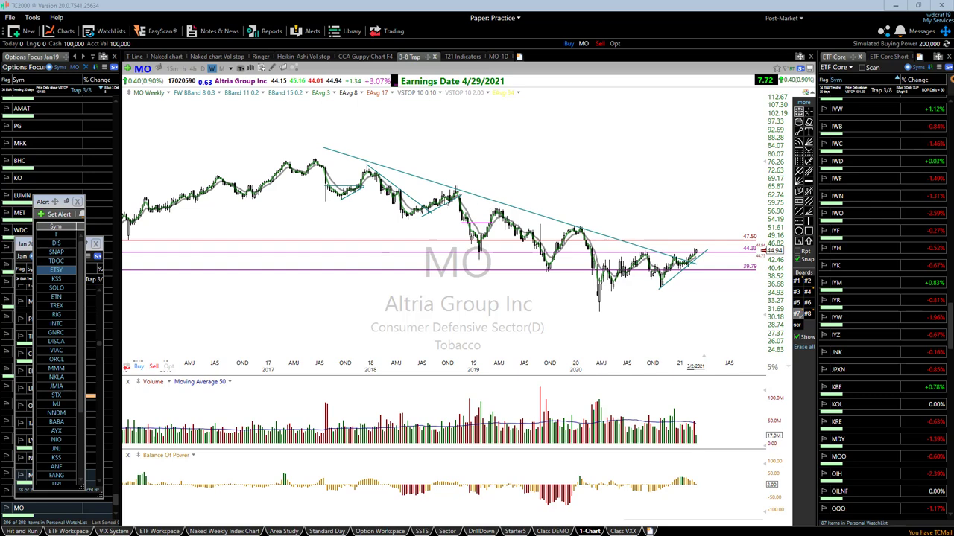
pyautogui.moveTo(456, 194); pyautogui.dragTo(765, 200)
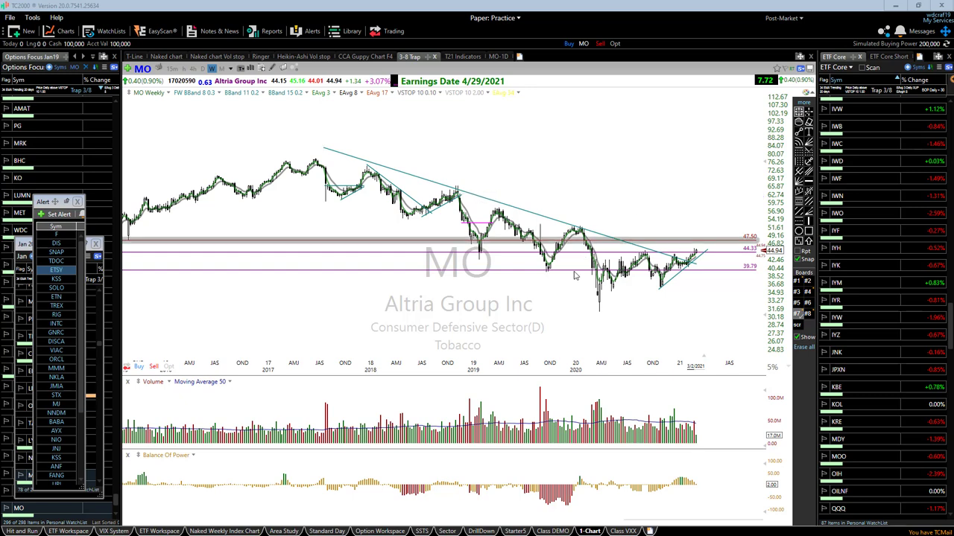
# - Zoom the MO chart out past 2006, trace the 2008 decline and the 2009 to 2017 advance with arrows, and clear them
pyautogui.scroll(-6, 456, 310)
pyautogui.scroll(-3, 456, 310)
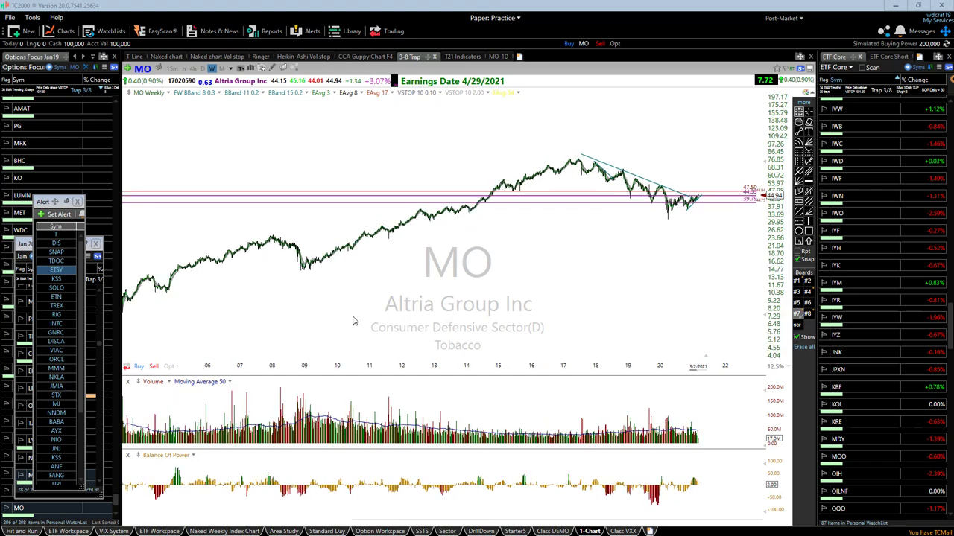
pyautogui.moveTo(271, 238); pyautogui.dragTo(306, 265)
pyautogui.moveTo(308, 266); pyautogui.dragTo(571, 177)
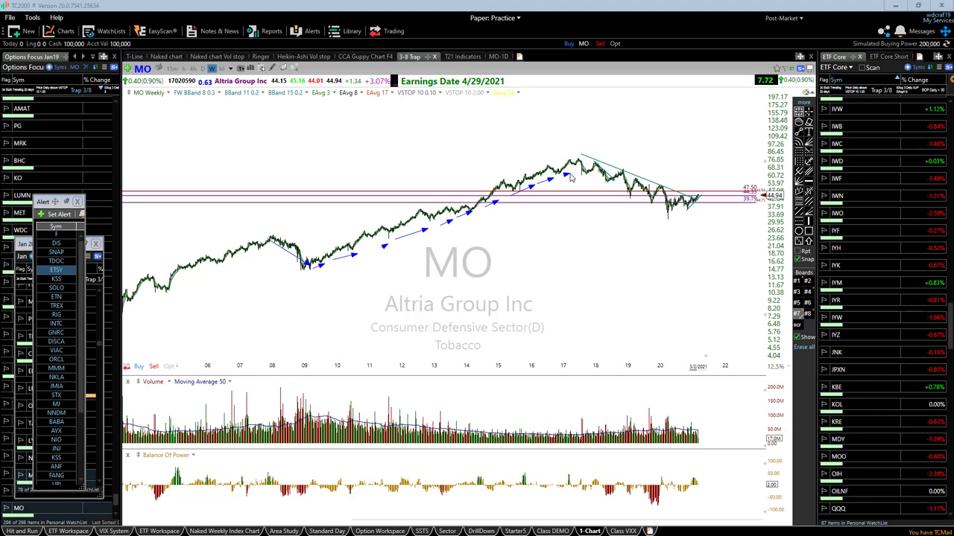
pyautogui.press('Escape')
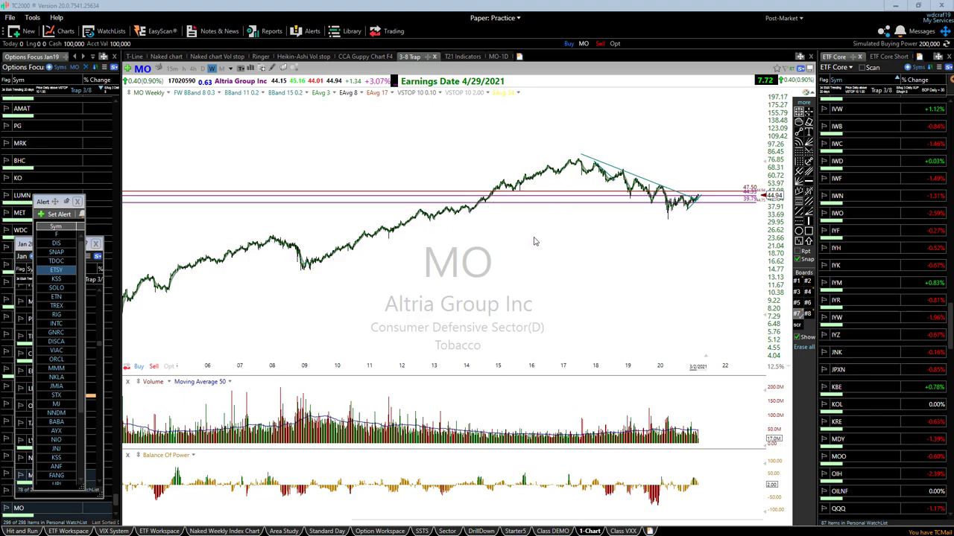
# - Zoom the MO weekly chart back in to June 2020 through March 2021, marking the recent early 2021 price action along the way
pyautogui.scroll(6, 531, 250)
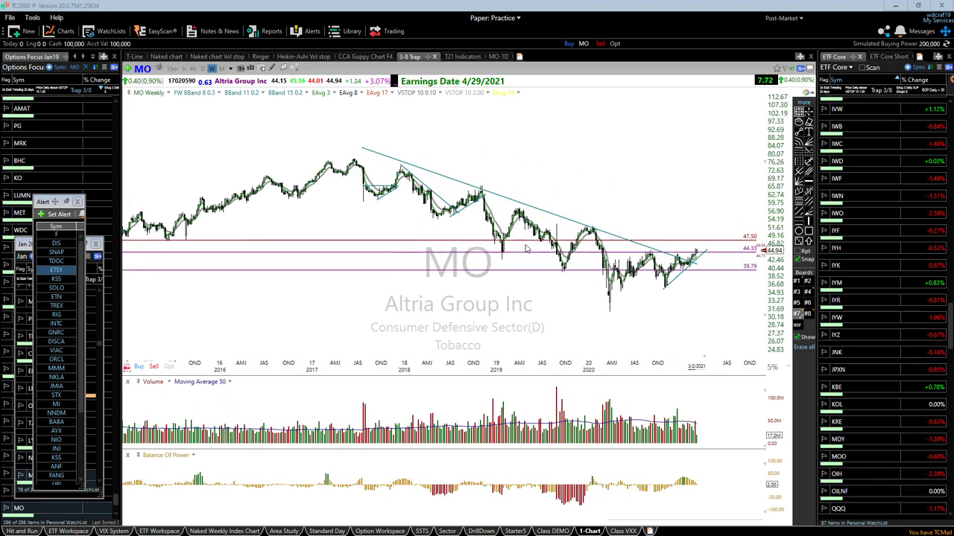
pyautogui.scroll(4, 526, 339)
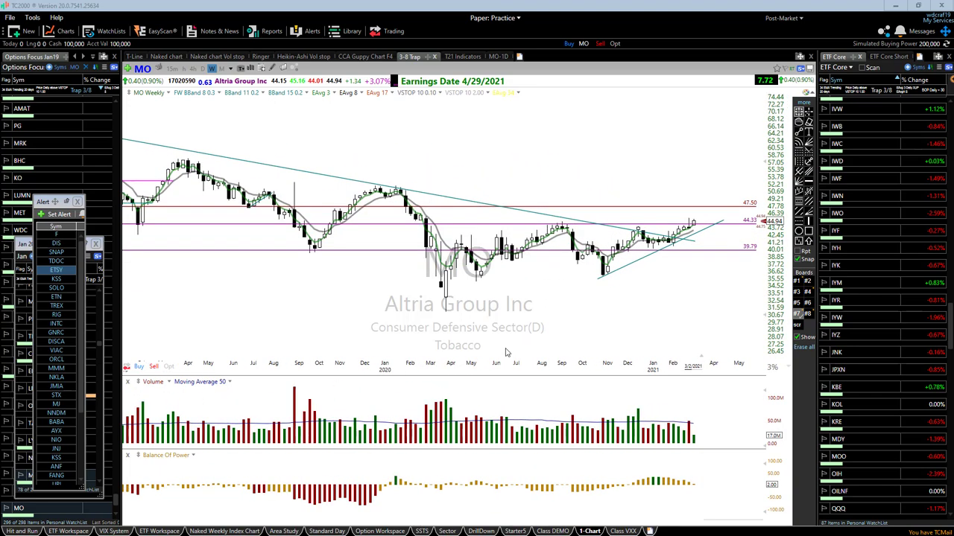
pyautogui.scroll(1, 505, 351)
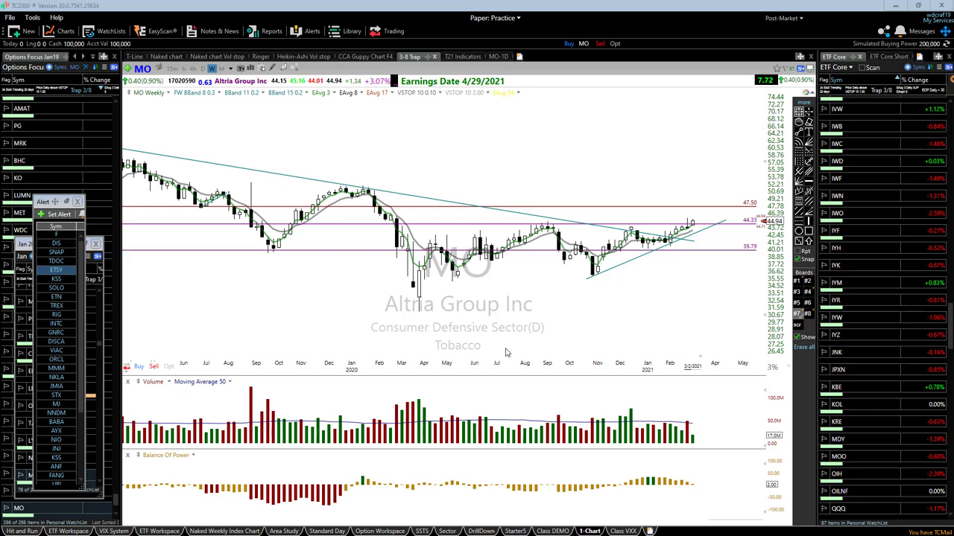
pyautogui.scroll(2, 462, 332)
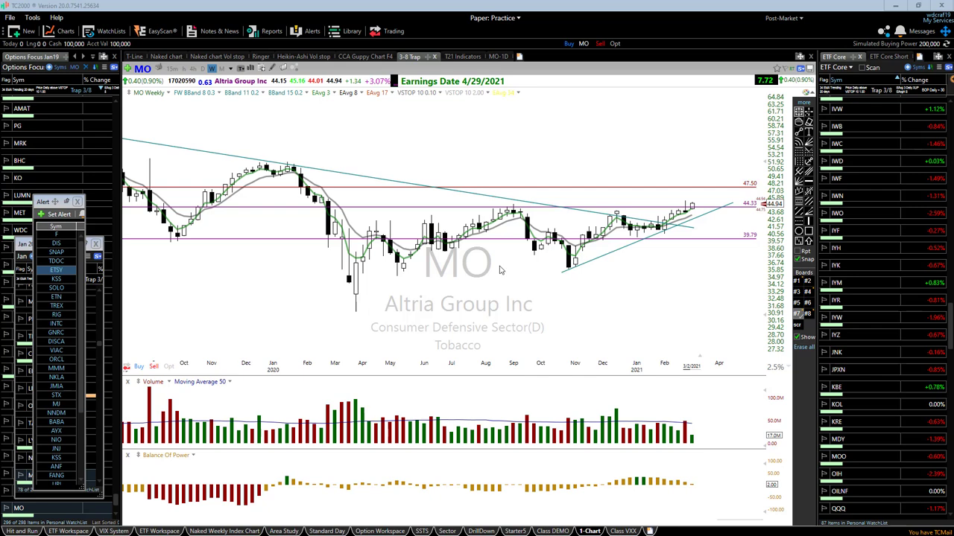
pyautogui.moveTo(647, 177)
pyautogui.mouseDown()
pyautogui.moveTo(628, 200)
pyautogui.moveTo(648, 198)
pyautogui.mouseUp()
pyautogui.hotkey('ctrl', 'z')
pyautogui.moveTo(695, 137); pyautogui.dragTo(703, 154)
pyautogui.scroll(3, 440, 336)
pyautogui.scroll(1, 445, 337)
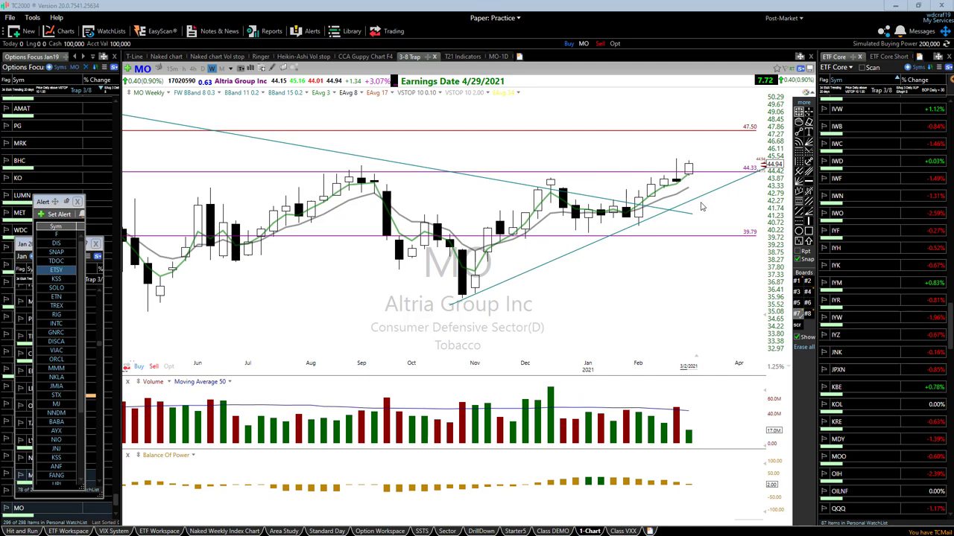
# - Draw a horizontal arrow near 41.23, a small upward arrow beside MO's latest candle, and handwrite "30Δ" below the chart's recent candles
pyautogui.moveTo(674, 214); pyautogui.dragTo(763, 219)
pyautogui.moveTo(761, 220); pyautogui.dragTo(762, 217)
pyautogui.moveTo(761, 217); pyautogui.dragTo(761, 216)
pyautogui.click(702, 165)
pyautogui.moveTo(656, 283)
pyautogui.mouseDown()
pyautogui.moveTo(676, 276)
pyautogui.moveTo(648, 312)
pyautogui.moveTo(686, 296)
pyautogui.mouseUp()
pyautogui.moveTo(700, 283)
pyautogui.mouseDown()
pyautogui.moveTo(695, 302)
pyautogui.moveTo(713, 298)
pyautogui.mouseUp()
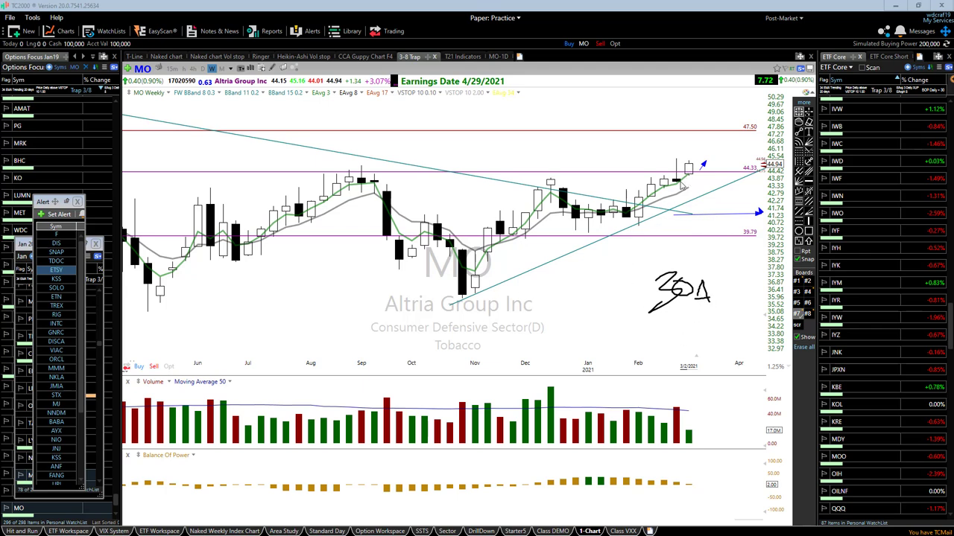
# - Handwrite "100Δ" beside the "30Δ" note, cross out "30Δ", and draw a green candle just under the 47.50 level
pyautogui.moveTo(584, 260)
pyautogui.mouseDown()
pyautogui.moveTo(566, 280)
pyautogui.moveTo(592, 261)
pyautogui.moveTo(597, 271)
pyautogui.moveTo(608, 254)
pyautogui.moveTo(619, 254)
pyautogui.moveTo(612, 273)
pyautogui.moveTo(628, 274)
pyautogui.mouseUp()
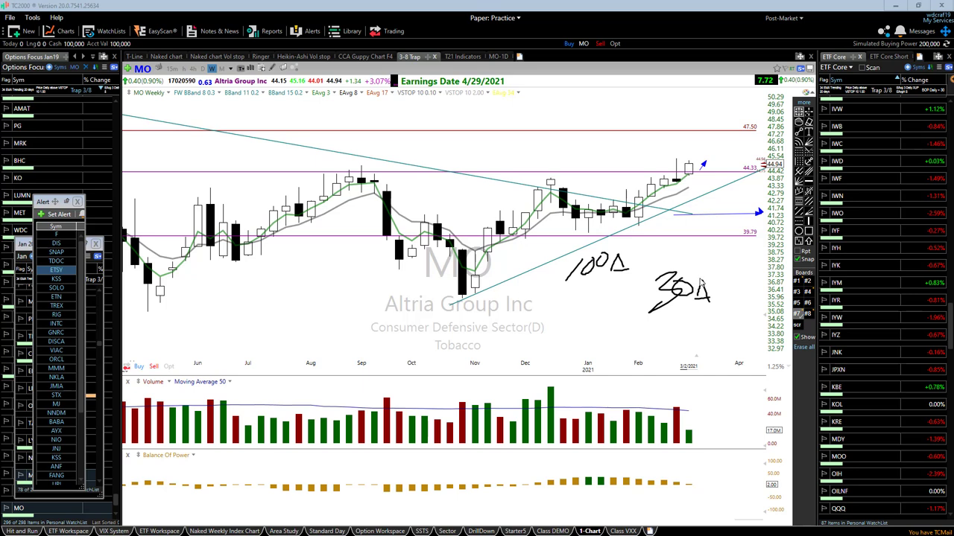
pyautogui.moveTo(710, 272); pyautogui.dragTo(660, 311)
pyautogui.moveTo(657, 273); pyautogui.dragTo(719, 323)
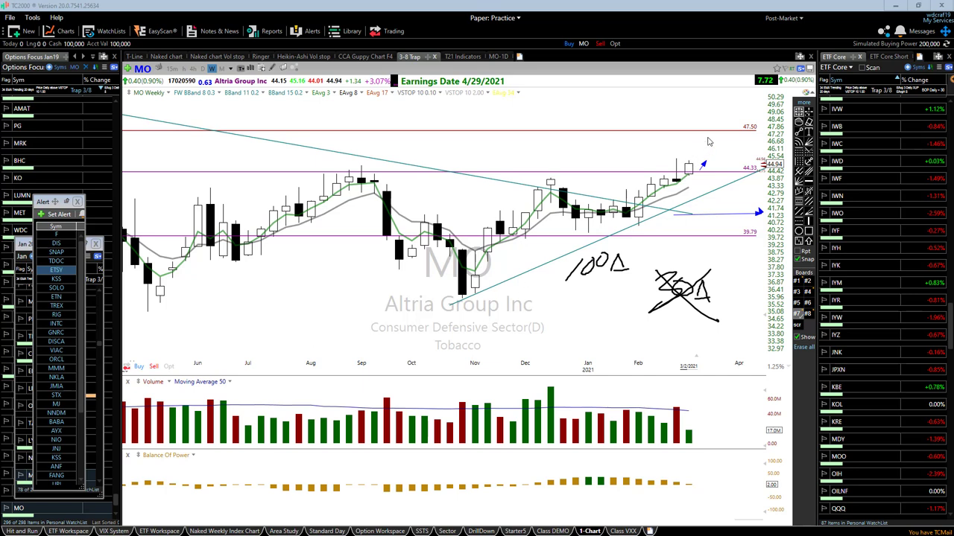
pyautogui.moveTo(711, 131)
pyautogui.mouseDown()
pyautogui.moveTo(710, 153)
pyautogui.moveTo(710, 130)
pyautogui.mouseUp()
pyautogui.moveTo(729, 267)
pyautogui.mouseDown()
pyautogui.moveTo(671, 305)
pyautogui.moveTo(704, 309)
pyautogui.mouseUp()
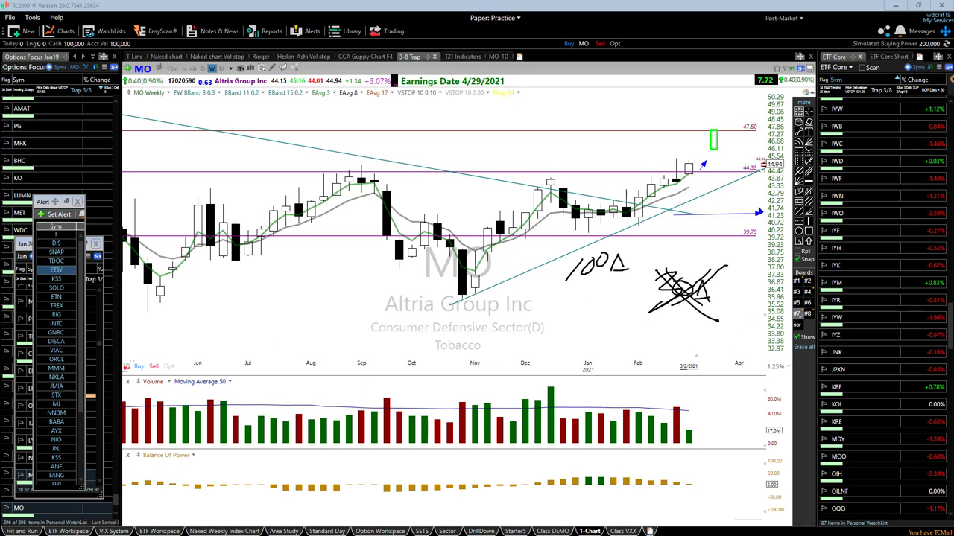
# - Add a handwritten "30Δ" with an arrow above the 47.50 level, draw arrows pulling back from the green candle, and clear the annotations
pyautogui.moveTo(672, 95)
pyautogui.mouseDown()
pyautogui.moveTo(724, 97)
pyautogui.moveTo(724, 90)
pyautogui.mouseUp()
pyautogui.moveTo(649, 92)
pyautogui.mouseDown()
pyautogui.moveTo(657, 99)
pyautogui.moveTo(645, 108)
pyautogui.moveTo(676, 90)
pyautogui.moveTo(672, 108)
pyautogui.moveTo(679, 105)
pyautogui.mouseUp()
pyautogui.moveTo(713, 136); pyautogui.dragTo(763, 153)
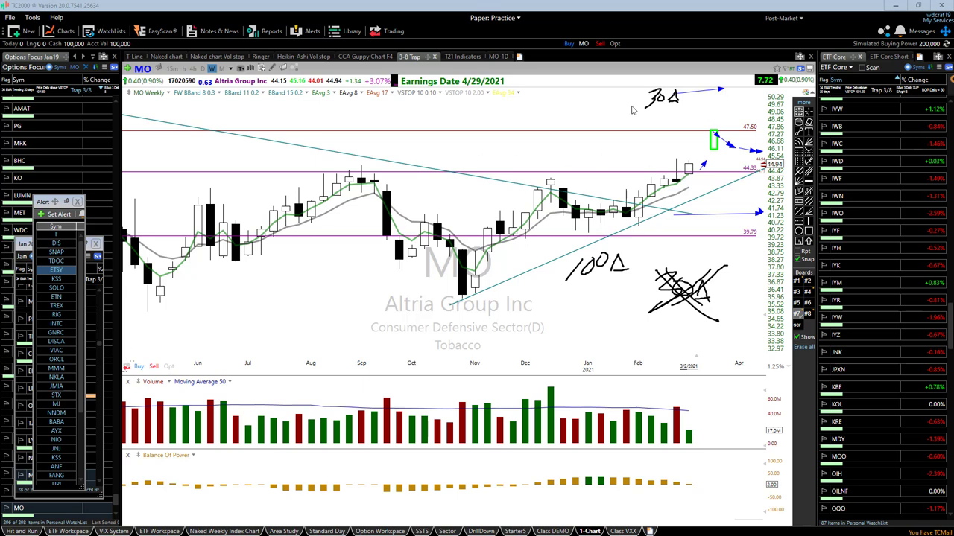
pyautogui.moveTo(645, 106); pyautogui.dragTo(656, 90)
pyautogui.press('e')
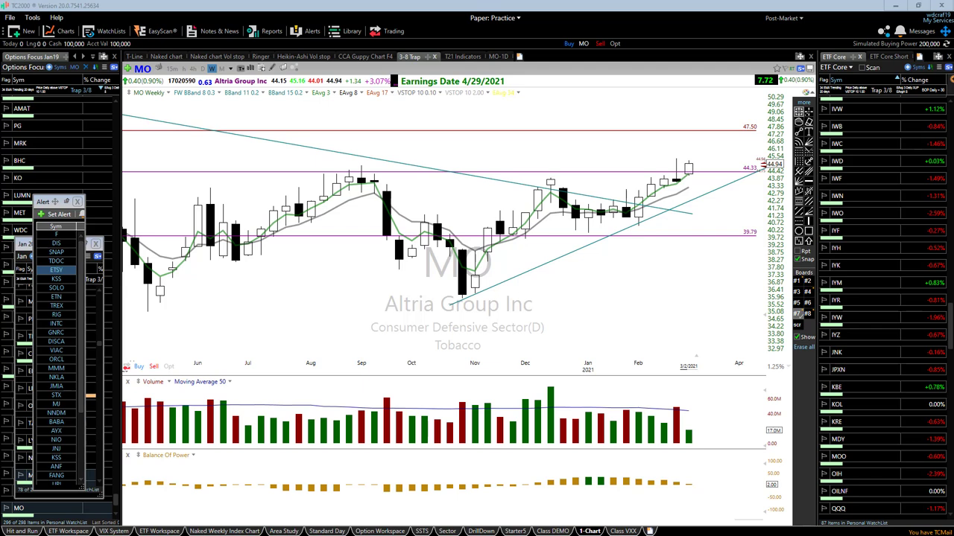
# - Draw a gray candle with a downward arrow below MO's 39.79 level and a horizontal arrow from the early February low
pyautogui.click(705, 235)
pyautogui.moveTo(709, 256); pyautogui.dragTo(704, 260)
pyautogui.moveTo(708, 234); pyautogui.dragTo(713, 268)
pyautogui.click(651, 219)
pyautogui.click(760, 221)
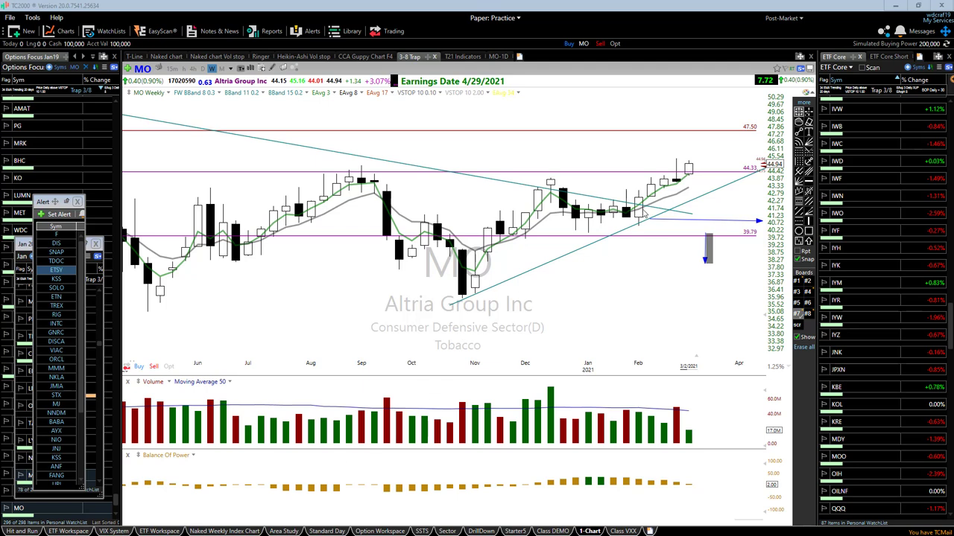
# - Add a downward arrow from the latest MO price and an upward arrow along the February rally, and clear the annotations
pyautogui.moveTo(710, 182); pyautogui.dragTo(740, 217)
pyautogui.moveTo(632, 209); pyautogui.dragTo(678, 173)
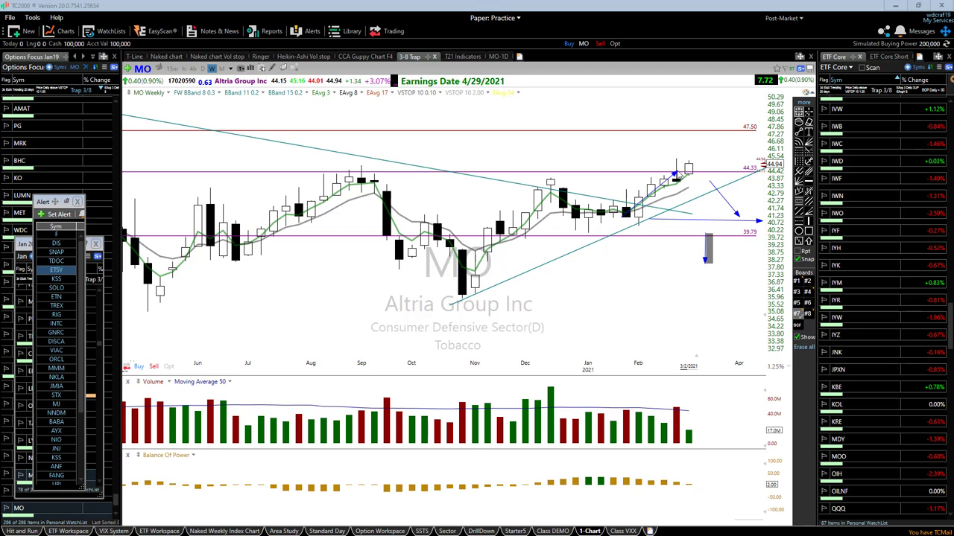
pyautogui.click(744, 176)
pyautogui.click(756, 159)
pyautogui.press('Escape')
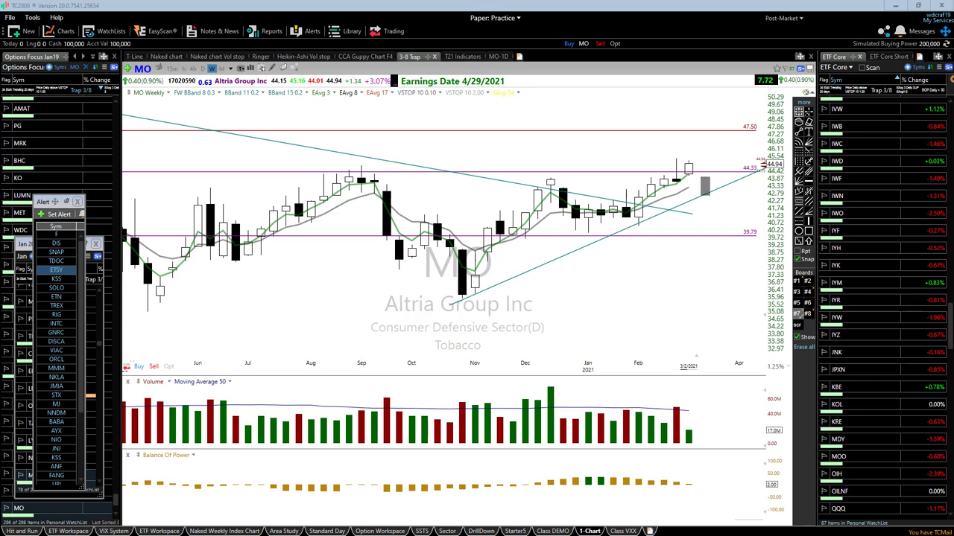
# - Extend a horizontal arrow from the early February MO candle and trace a sideways-then-up path from the gray candle beneath 44.33
pyautogui.moveTo(638, 215); pyautogui.dragTo(756, 215)
pyautogui.moveTo(708, 192)
pyautogui.mouseDown()
pyautogui.moveTo(719, 184)
pyautogui.moveTo(754, 192)
pyautogui.moveTo(767, 175)
pyautogui.mouseUp()
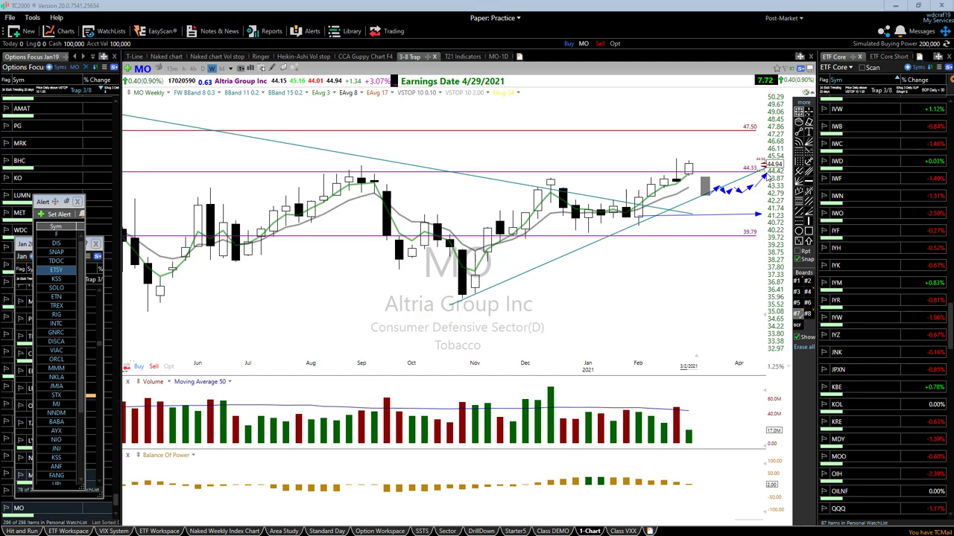
# - Remove the last arrow, mark an X at the horizontal arrow, circle an upward arrow beneath 44.33, and clear the annotations
pyautogui.hotkey('ctrl', 'z')
pyautogui.moveTo(730, 210)
pyautogui.mouseDown()
pyautogui.moveTo(718, 222)
pyautogui.moveTo(730, 222)
pyautogui.mouseUp()
pyautogui.moveTo(749, 181)
pyautogui.mouseDown()
pyautogui.moveTo(735, 186)
pyautogui.moveTo(751, 176)
pyautogui.mouseUp()
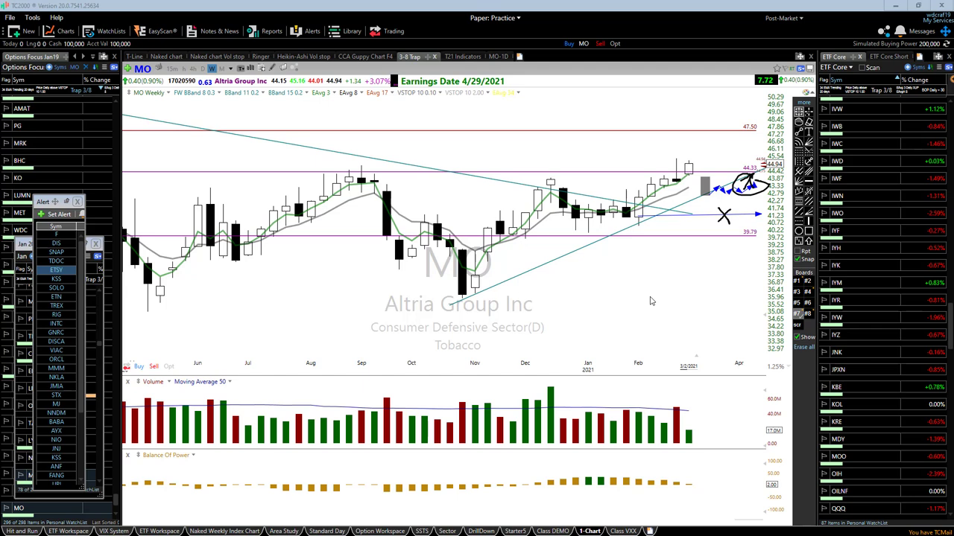
pyautogui.press('Escape')
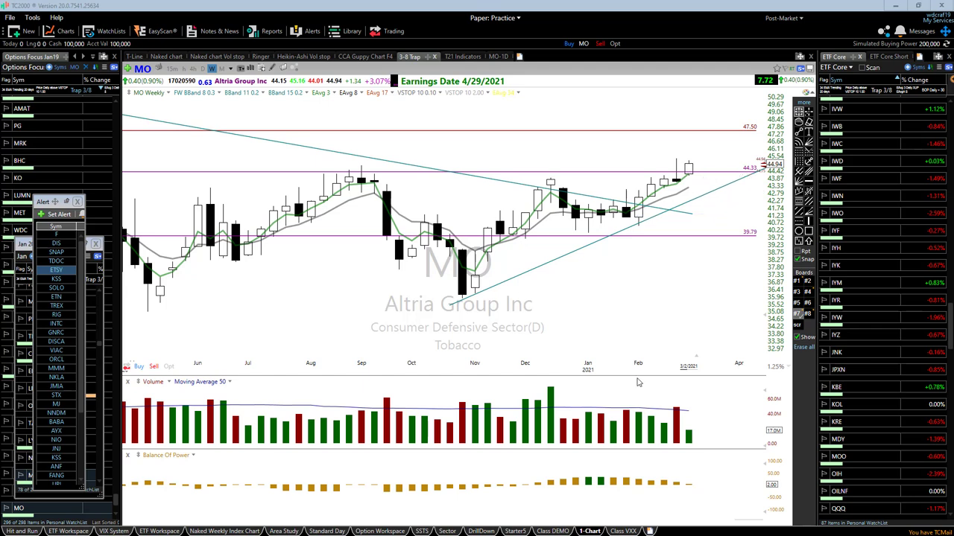
# - Circle MO's February candles near 44.33, add a downward arrow above 47.50 and a path right from the latest candle, and clear everything
pyautogui.click(680, 172)
pyautogui.click(684, 283)
pyautogui.moveTo(633, 160)
pyautogui.mouseDown()
pyautogui.moveTo(657, 177)
pyautogui.moveTo(668, 166)
pyautogui.moveTo(654, 179)
pyautogui.moveTo(687, 153)
pyautogui.mouseUp()
pyautogui.moveTo(655, 158)
pyautogui.mouseDown()
pyautogui.moveTo(642, 165)
pyautogui.moveTo(671, 183)
pyautogui.moveTo(673, 170)
pyautogui.mouseUp()
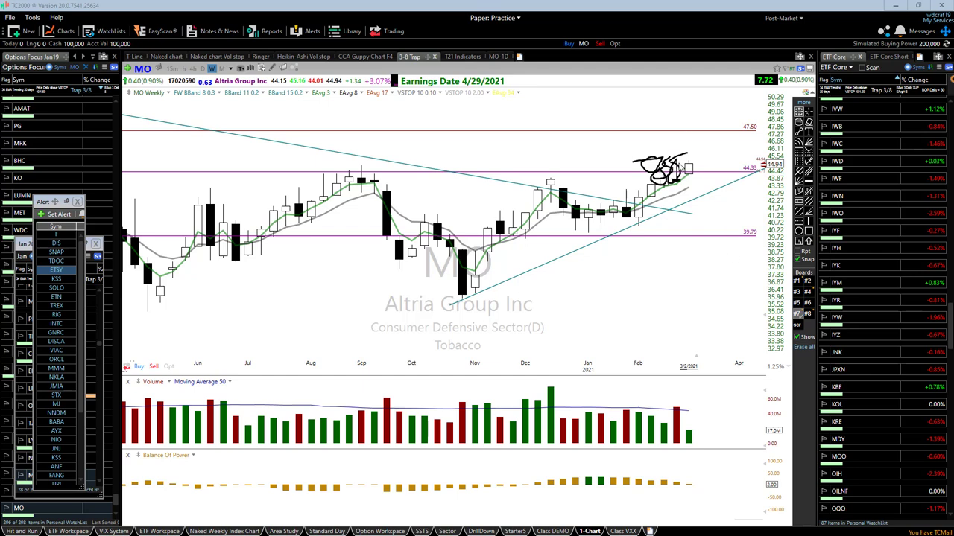
pyautogui.moveTo(649, 102)
pyautogui.mouseDown()
pyautogui.moveTo(666, 128)
pyautogui.moveTo(671, 111)
pyautogui.mouseUp()
pyautogui.moveTo(686, 161); pyautogui.dragTo(748, 180)
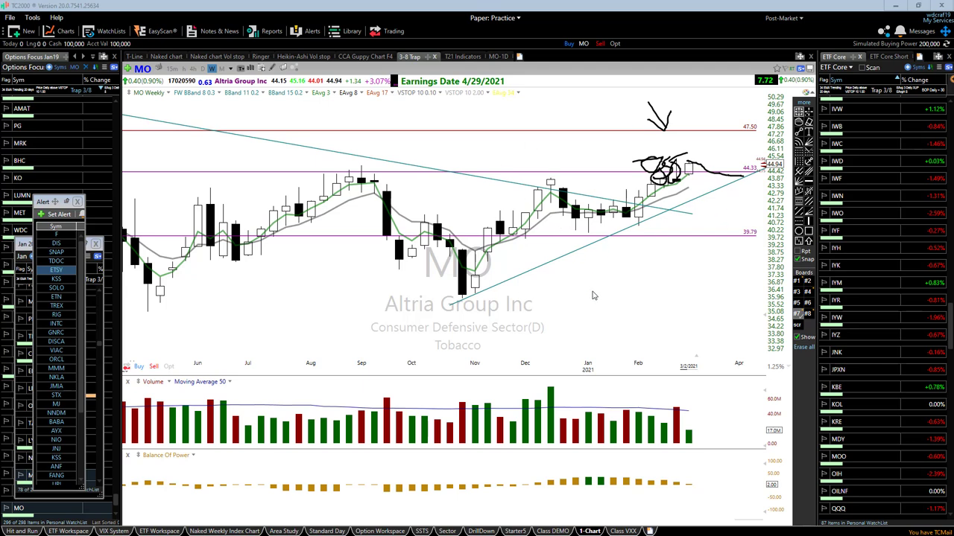
pyautogui.press('Escape')
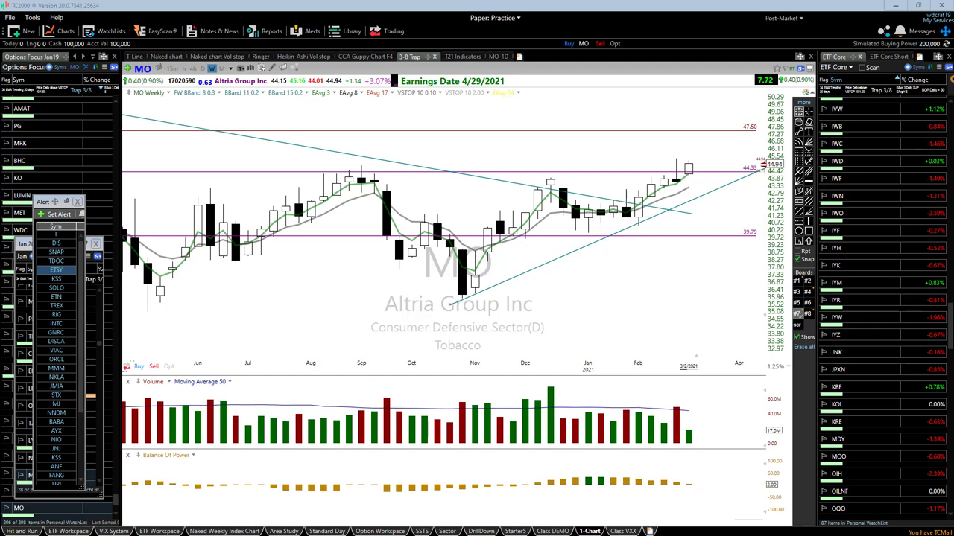
# - Trace a rise from the latest MO candle above 47.50 with arrows, scribble a mark beside that level, and clear the annotations
pyautogui.moveTo(691, 175); pyautogui.dragTo(726, 121)
pyautogui.moveTo(644, 139)
pyautogui.mouseDown()
pyautogui.moveTo(678, 127)
pyautogui.moveTo(657, 142)
pyautogui.mouseUp()
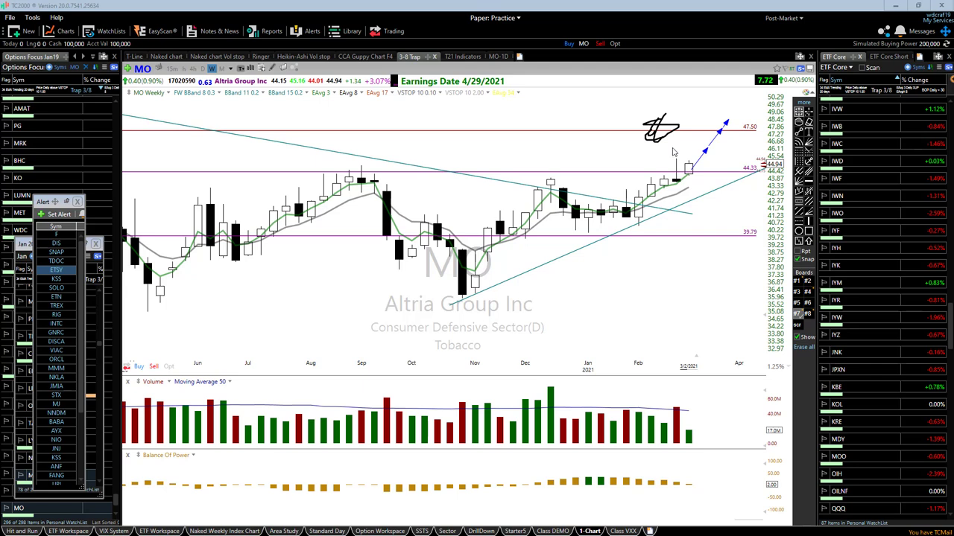
pyautogui.click(682, 195)
pyautogui.moveTo(717, 118)
pyautogui.mouseDown()
pyautogui.moveTo(750, 143)
pyautogui.moveTo(782, 140)
pyautogui.mouseUp()
pyautogui.press('Escape')
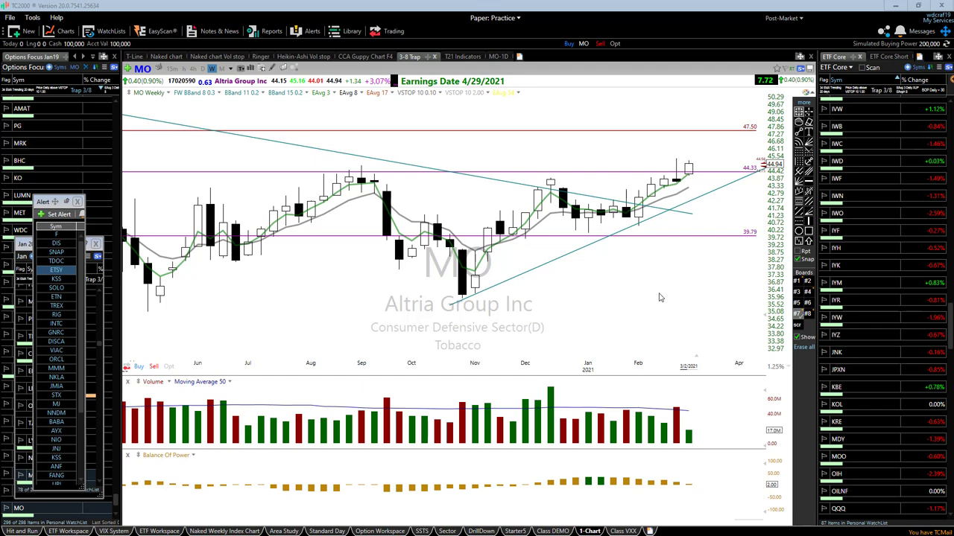
# - Write a handwritten "5k" above MO's price history, extended back to late 2019, and clear the annotation
pyautogui.scroll(-1, 509, 308)
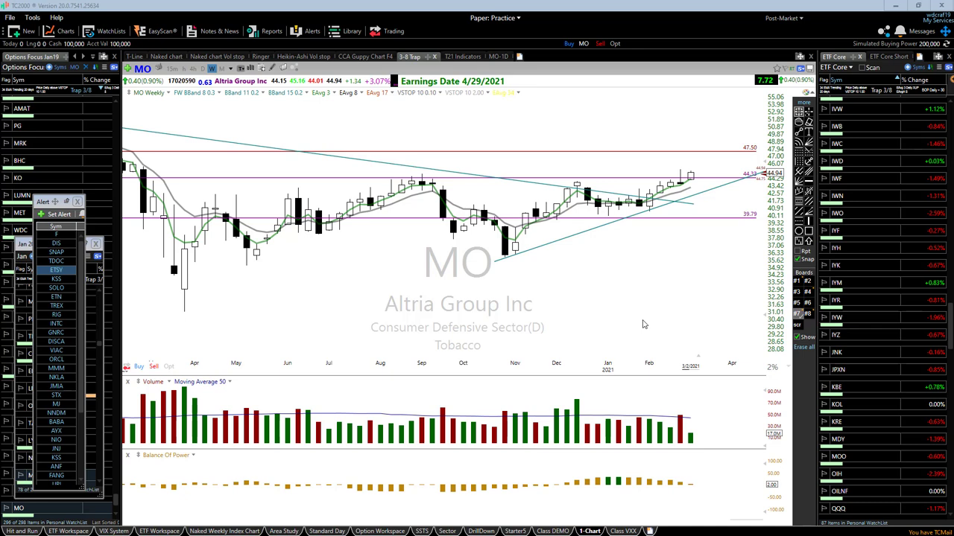
pyautogui.scroll(-3, 685, 285)
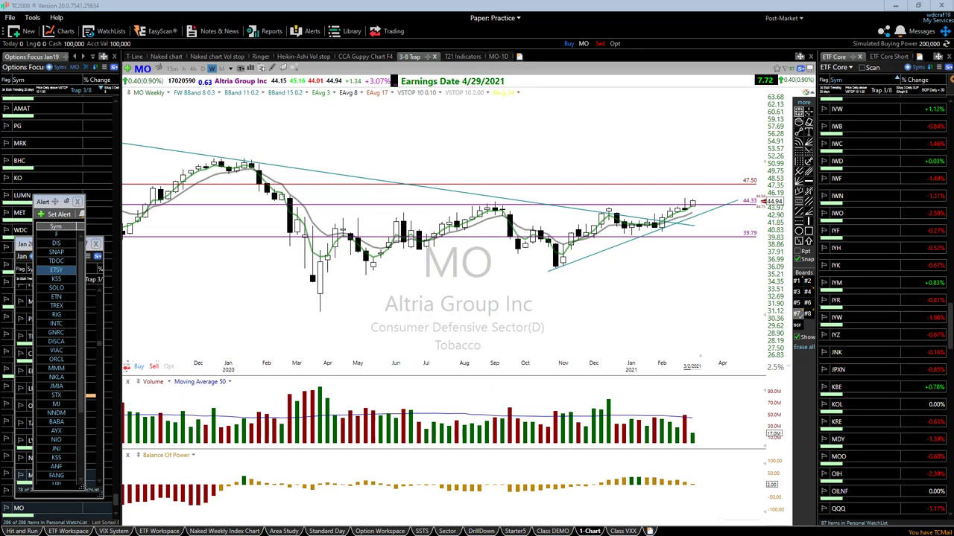
pyautogui.moveTo(398, 115)
pyautogui.mouseDown()
pyautogui.moveTo(369, 136)
pyautogui.moveTo(424, 106)
pyautogui.moveTo(415, 130)
pyautogui.moveTo(429, 131)
pyautogui.mouseUp()
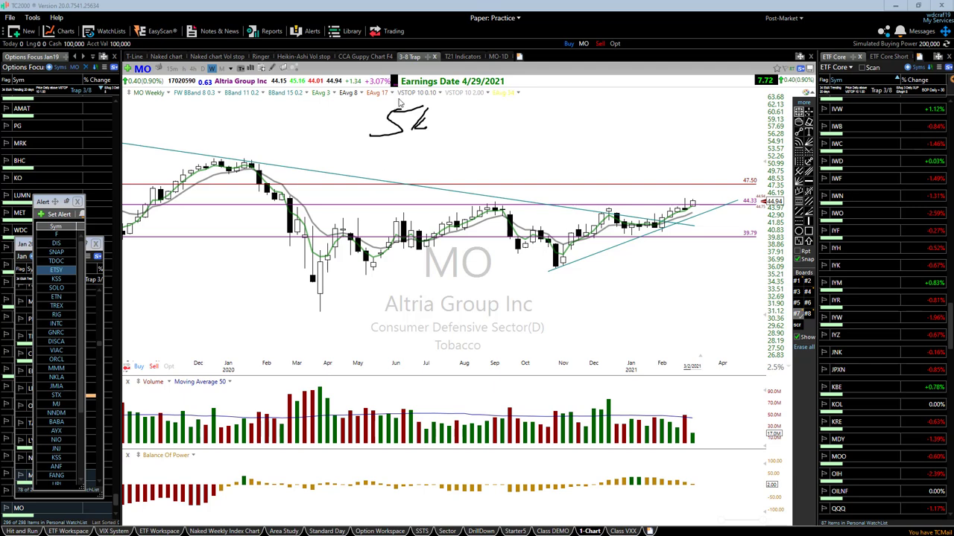
pyautogui.moveTo(441, 142)
pyautogui.mouseDown()
pyautogui.moveTo(419, 172)
pyautogui.moveTo(452, 139)
pyautogui.mouseUp()
pyautogui.press('Escape')
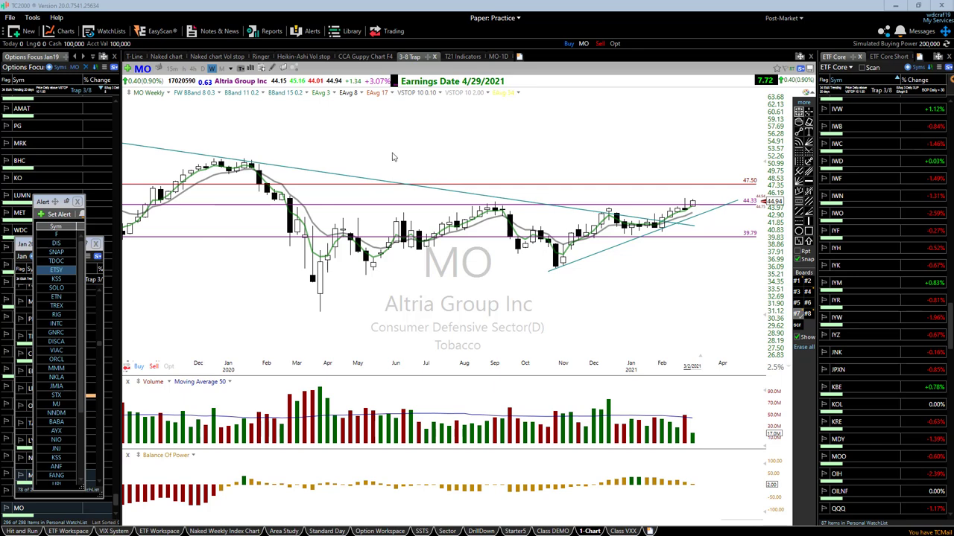
# - Stack short horizontal arrows above MO's price history, add a handwritten percentage beside the highest one, and clear the annotations
pyautogui.moveTo(348, 115)
pyautogui.mouseDown()
pyautogui.moveTo(383, 115)
pyautogui.moveTo(373, 159)
pyautogui.mouseUp()
pyautogui.moveTo(355, 175); pyautogui.dragTo(377, 175)
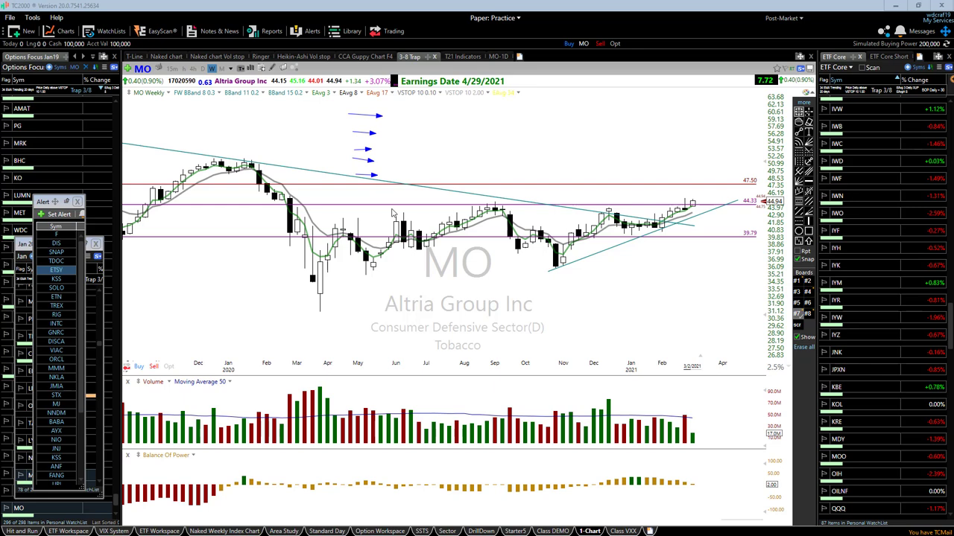
pyautogui.moveTo(356, 110)
pyautogui.mouseDown()
pyautogui.moveTo(392, 105)
pyautogui.moveTo(400, 89)
pyautogui.mouseUp()
pyautogui.moveTo(406, 103)
pyautogui.mouseDown()
pyautogui.moveTo(418, 93)
pyautogui.moveTo(439, 103)
pyautogui.mouseUp()
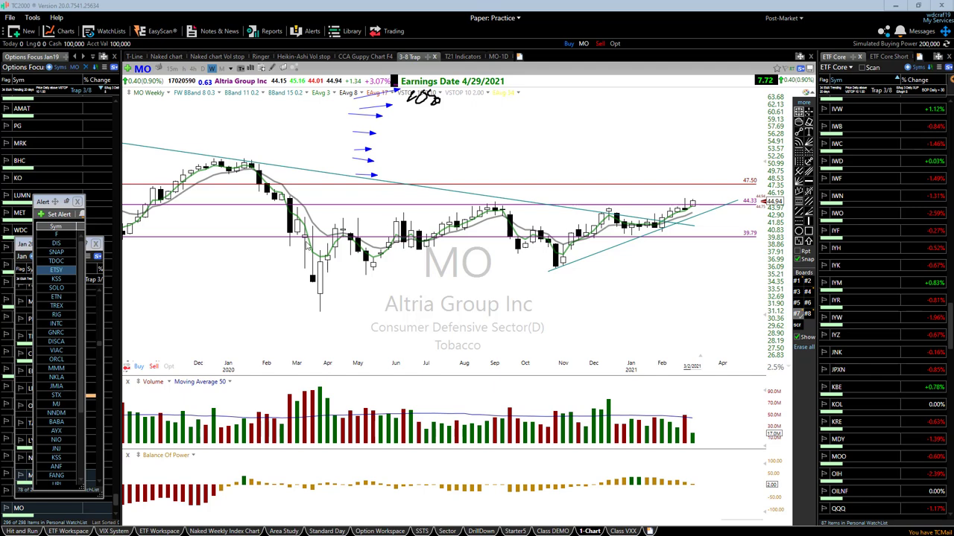
pyautogui.press('Escape')
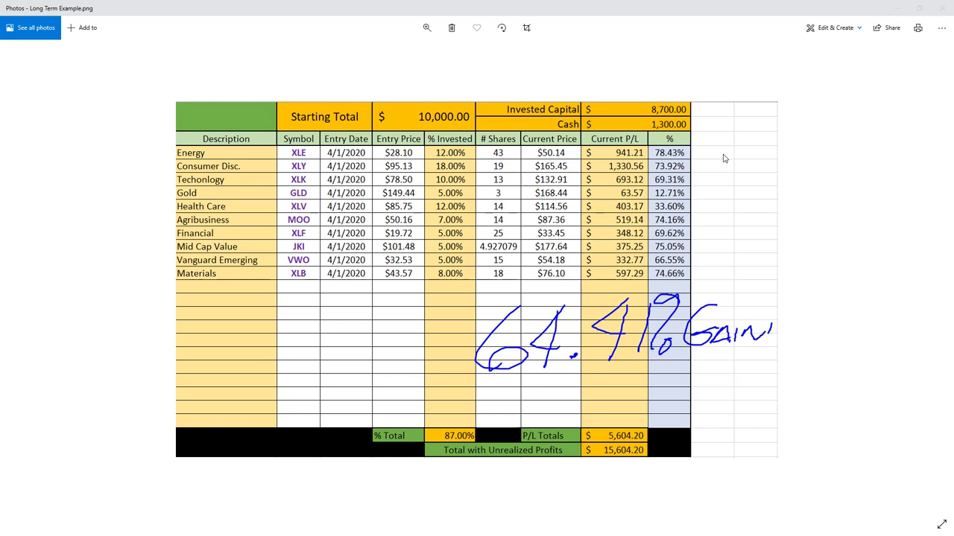
# - Point an arrow at the Energy row's percentage gain and another at the Technology row in Long Term Example.png, undoing each one
pyautogui.moveTo(749, 106); pyautogui.dragTo(695, 152)
pyautogui.hotkey('ctrl', 'z')
pyautogui.moveTo(146, 180); pyautogui.dragTo(175, 180)
pyautogui.hotkey('ctrl', 'z')
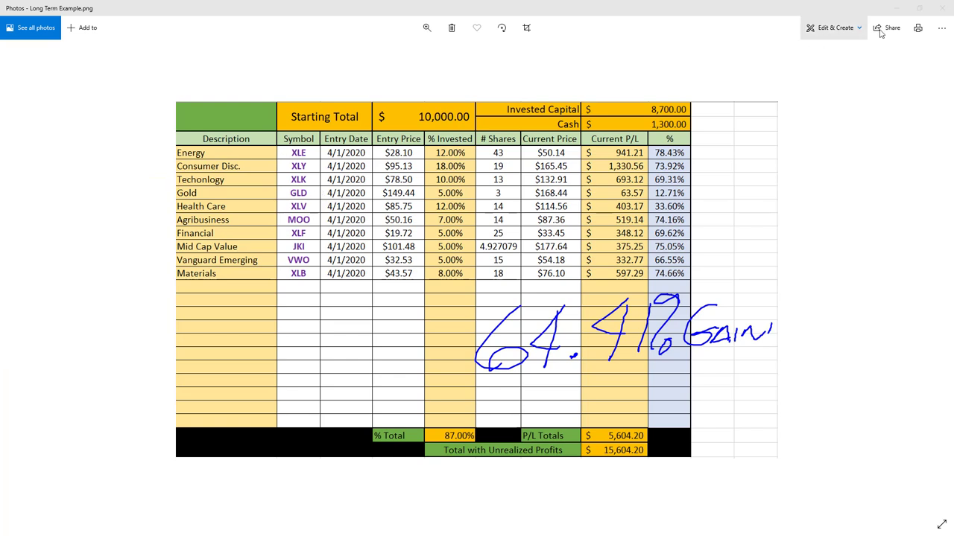
# - Return to TC2000, hide MO's price candles by lowering Plot Opacity to its minimum, and switch to the "scr" drawing board
pyautogui.click(897, 12)
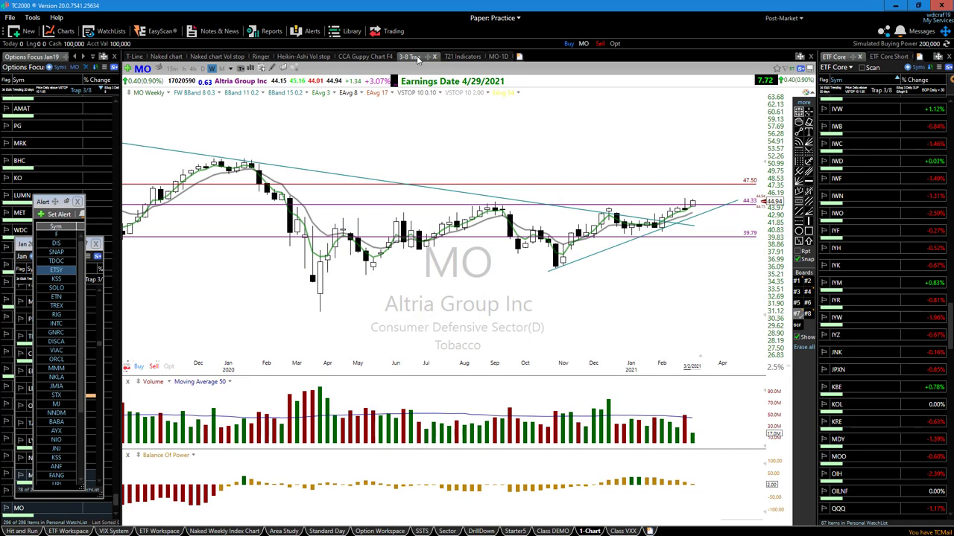
pyautogui.rightClick(163, 98)
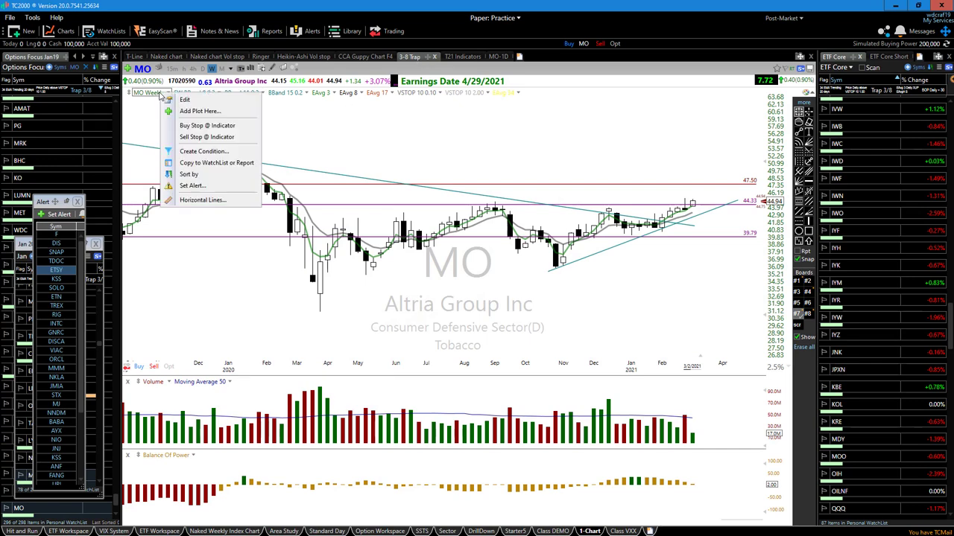
pyautogui.click(185, 100)
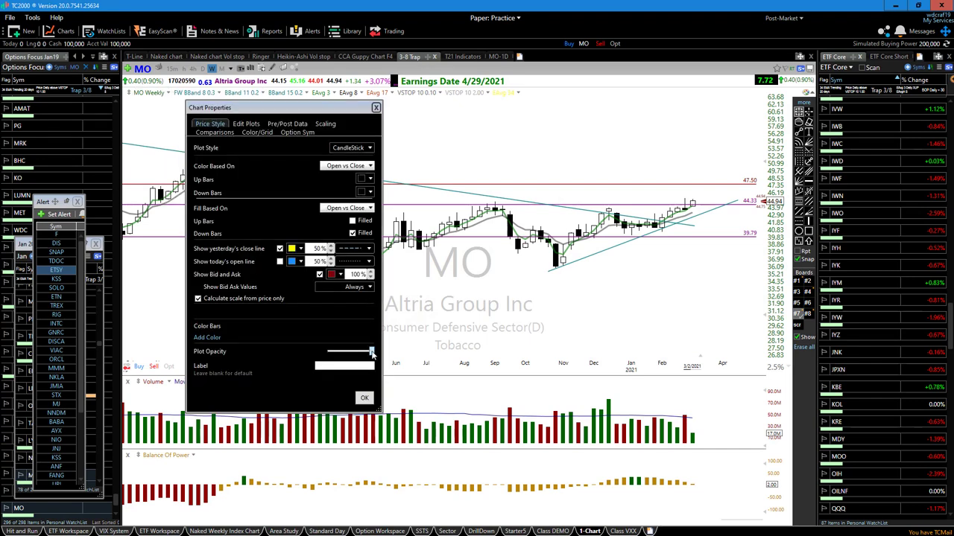
pyautogui.moveTo(372, 351); pyautogui.dragTo(327, 351)
pyautogui.click(365, 398)
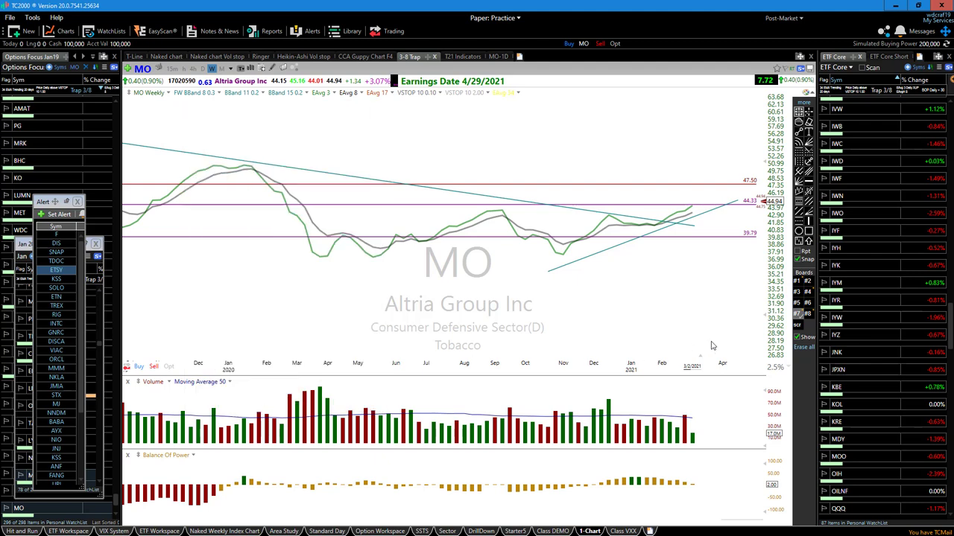
pyautogui.click(796, 327)
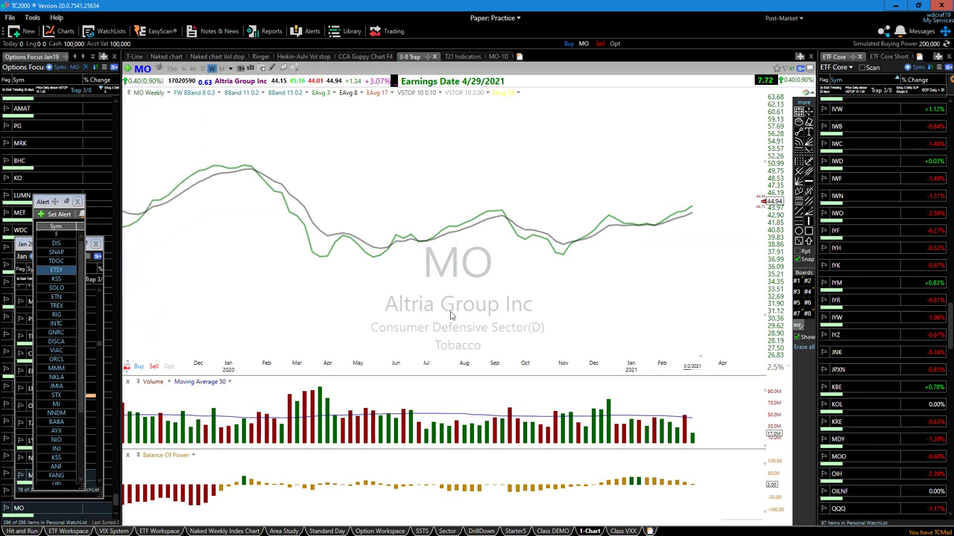
# - Load XLK from the ETF Core watchlist and look through its component stocks in Related Items
pyautogui.press('End')
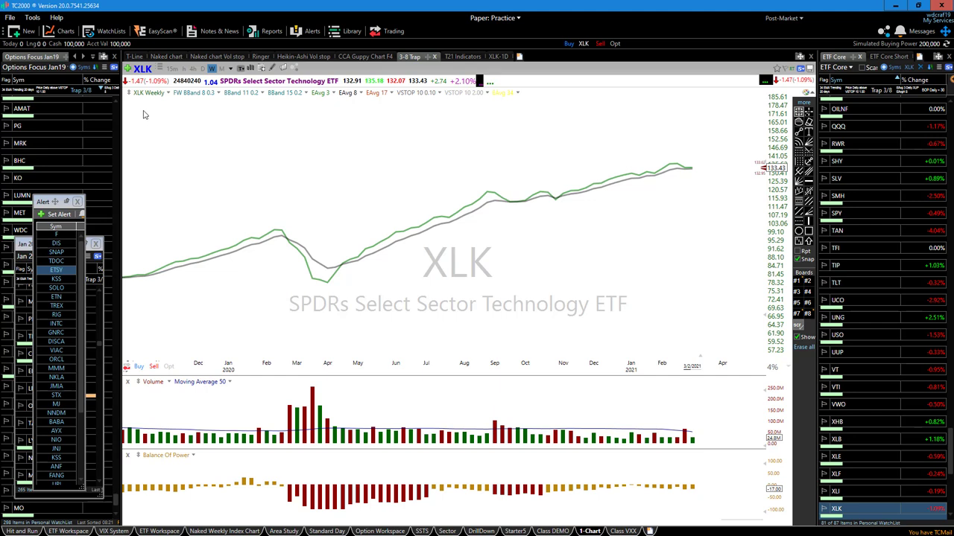
pyautogui.click(160, 86)
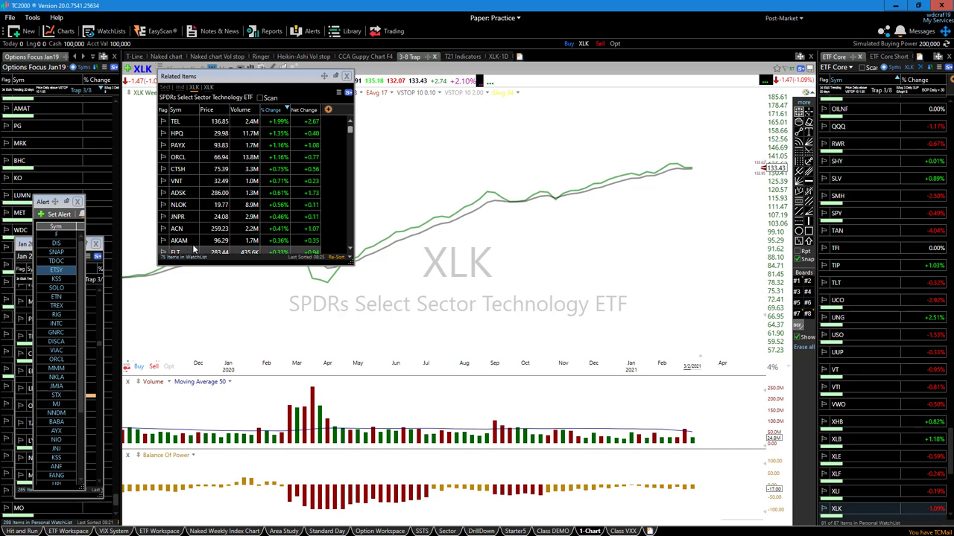
pyautogui.scroll(-1, 195, 252)
pyautogui.scroll(-1, 188, 223)
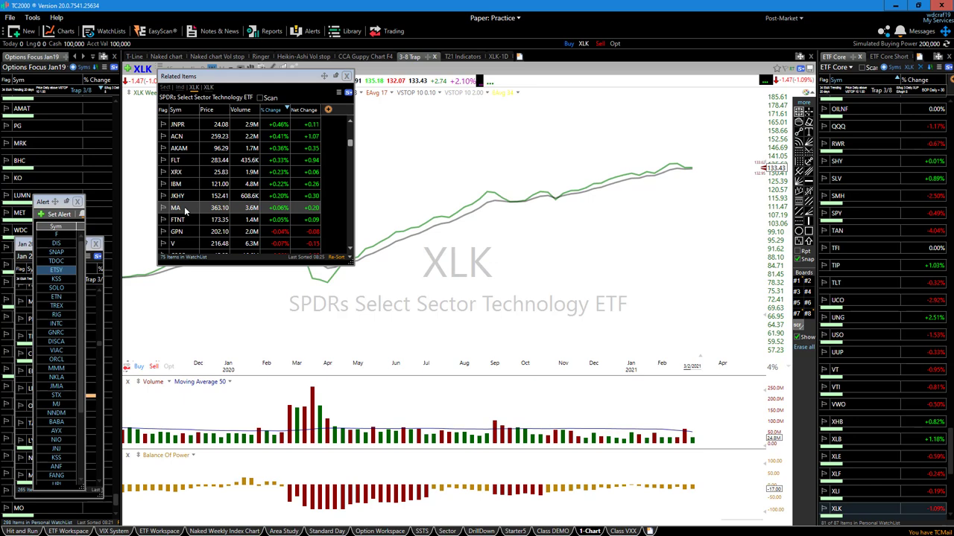
pyautogui.scroll(-2, 187, 212)
pyautogui.scroll(-3, 186, 216)
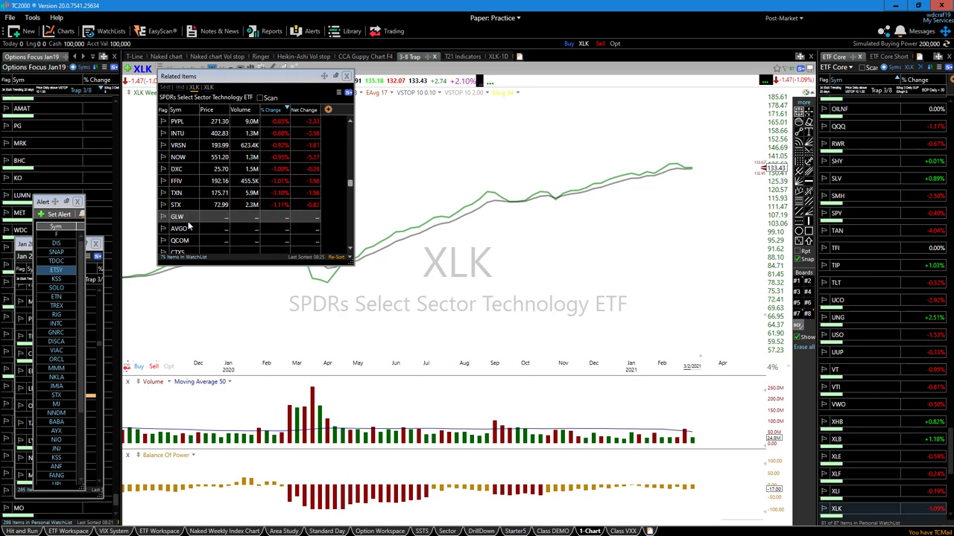
pyautogui.rightClick(350, 83)
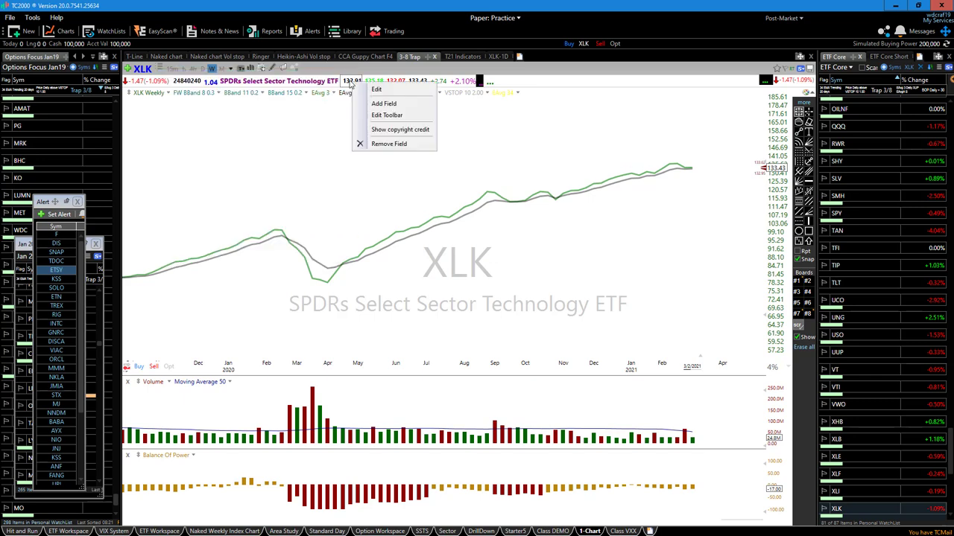
pyautogui.click(605, 234)
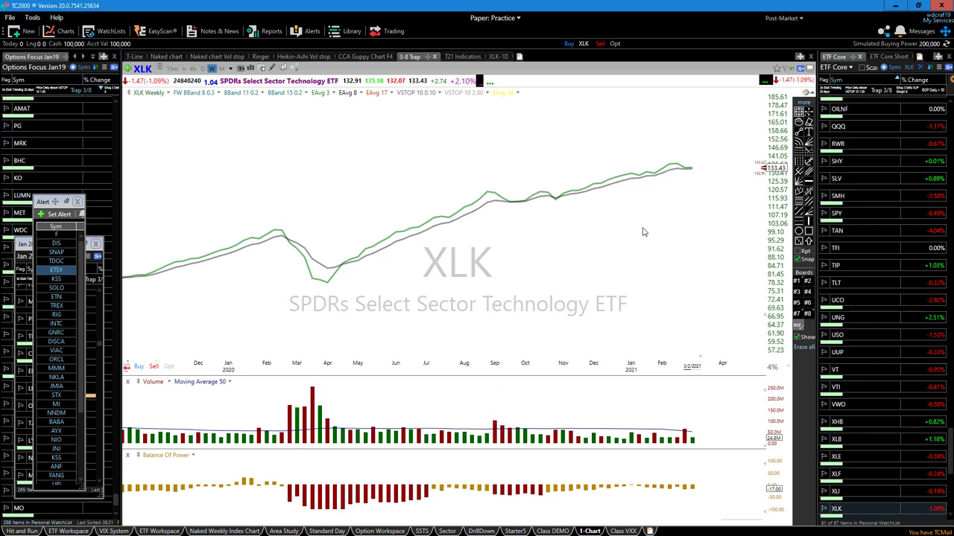
# - Load XLE, point arrows at its moving averages around January and February, and clear the annotations
pyautogui.write('XLE')
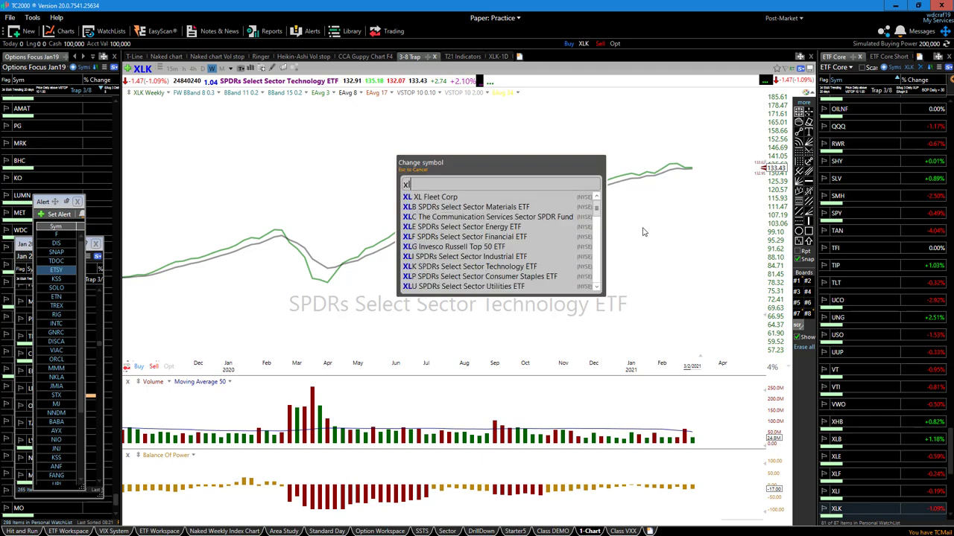
pyautogui.press('Return')
pyautogui.scroll(3, 654, 403)
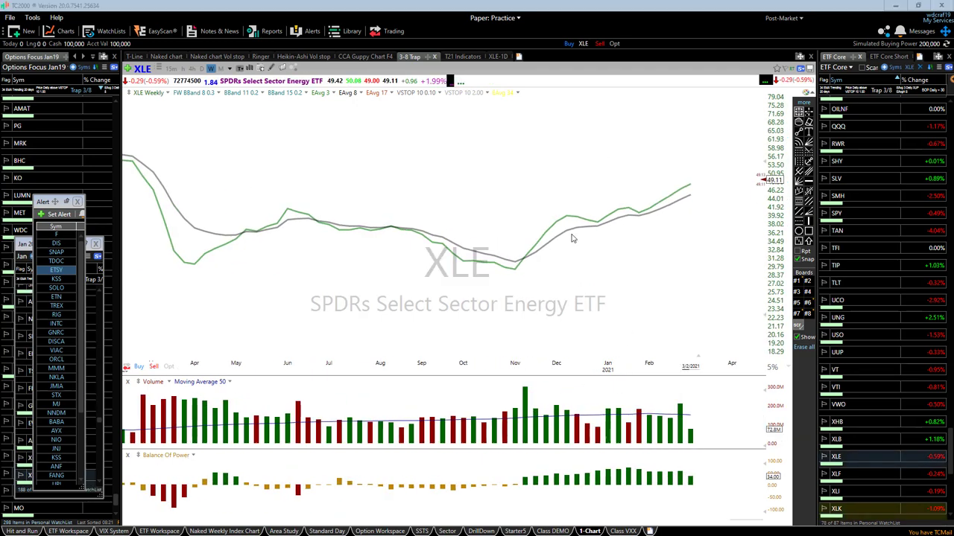
pyautogui.moveTo(608, 249); pyautogui.dragTo(602, 238)
pyautogui.moveTo(661, 255); pyautogui.dragTo(644, 224)
pyautogui.press('Escape')
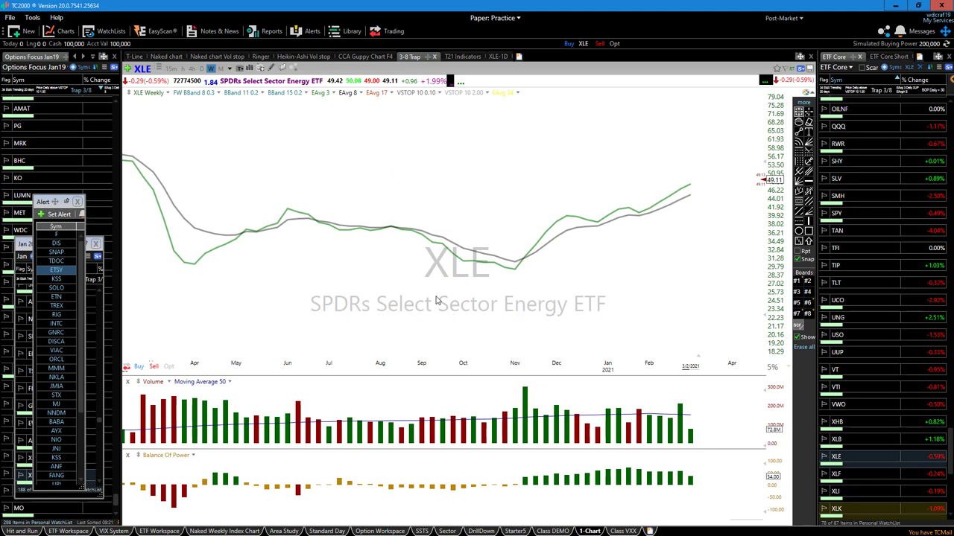
# - Load ORCL and show its price candles again by raising Plot Opacity close to its maximum
pyautogui.write('orcl')
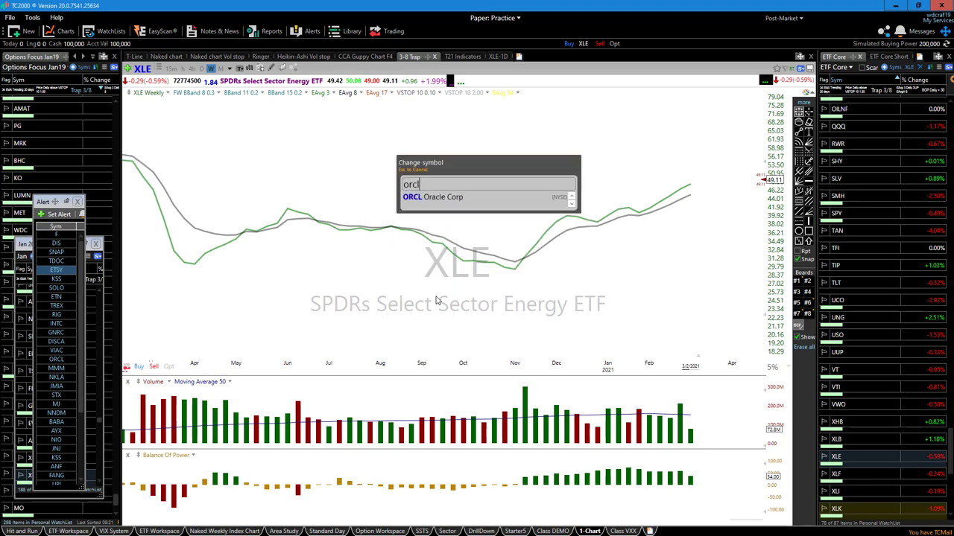
pyautogui.press('Return')
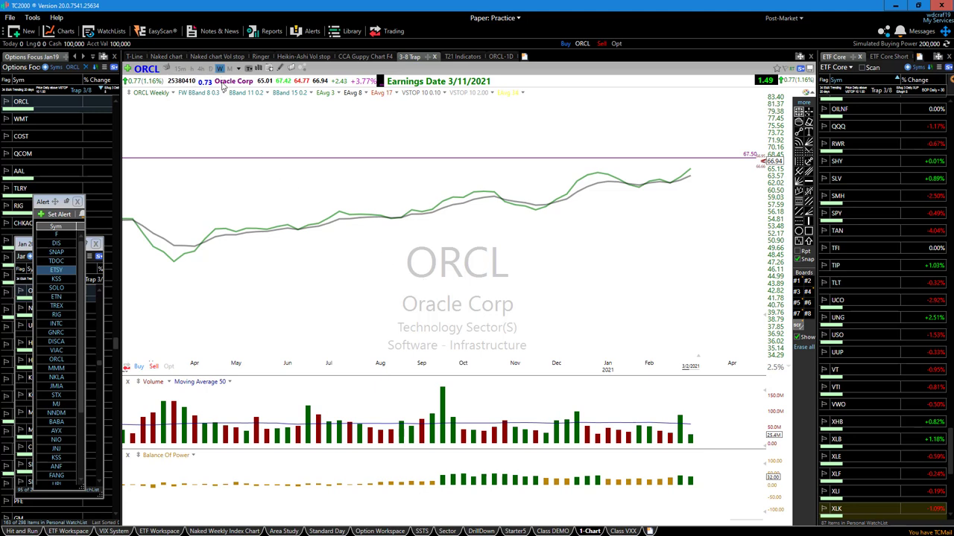
pyautogui.click(167, 100)
pyautogui.click(192, 103)
pyautogui.moveTo(337, 361); pyautogui.dragTo(374, 361)
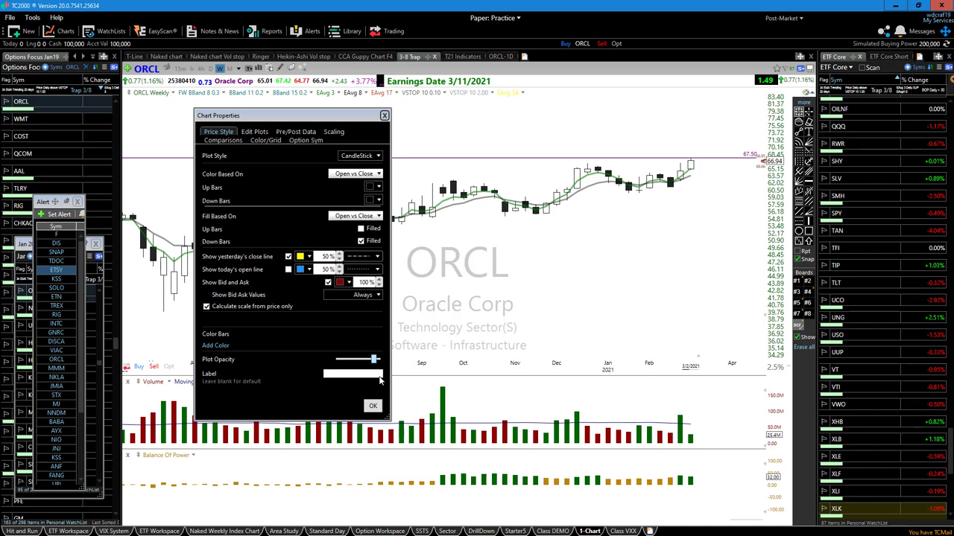
pyautogui.click(373, 406)
# - Point an arrow at ORCL's early February candle, extend a horizontal arrow from its low, and trace the pullback and rally with arrows
pyautogui.scroll(2, 511, 359)
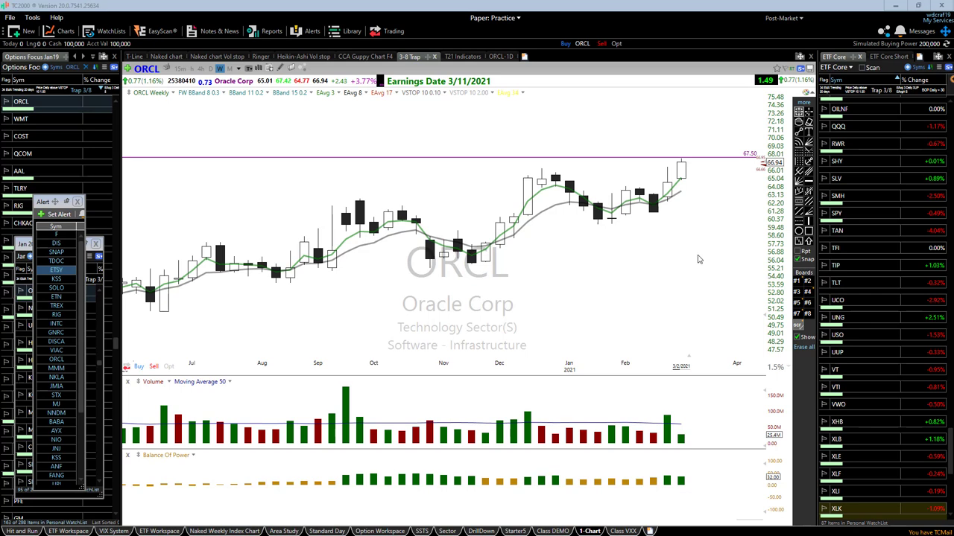
pyautogui.moveTo(698, 275); pyautogui.dragTo(635, 216)
pyautogui.moveTo(632, 215); pyautogui.dragTo(685, 215)
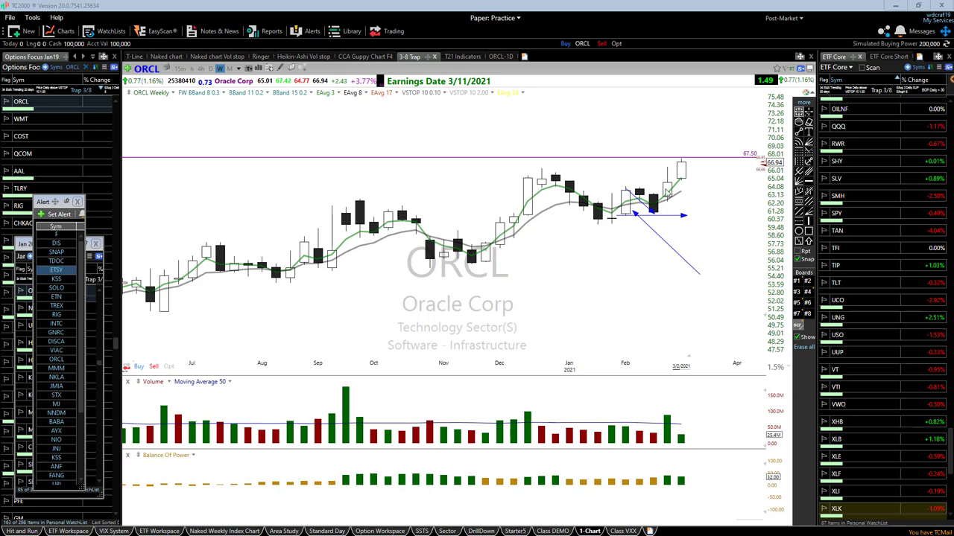
pyautogui.moveTo(655, 213); pyautogui.dragTo(698, 167)
pyautogui.scroll(-2, 501, 302)
pyautogui.scroll(-2, 501, 302)
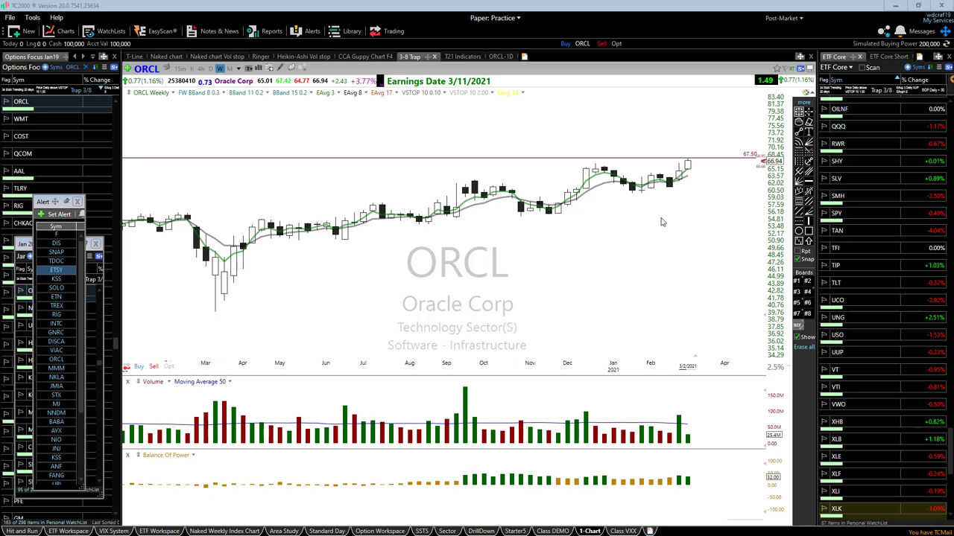
# - Sketch a rally, pullback and bounce above a rising trend arrow, mark the pullback low by hand, and draw a second rising line with arrows
pyautogui.moveTo(483, 304)
pyautogui.mouseDown()
pyautogui.moveTo(575, 265)
pyautogui.moveTo(632, 285)
pyautogui.moveTo(634, 277)
pyautogui.moveTo(505, 306)
pyautogui.moveTo(713, 262)
pyautogui.moveTo(716, 269)
pyautogui.mouseUp()
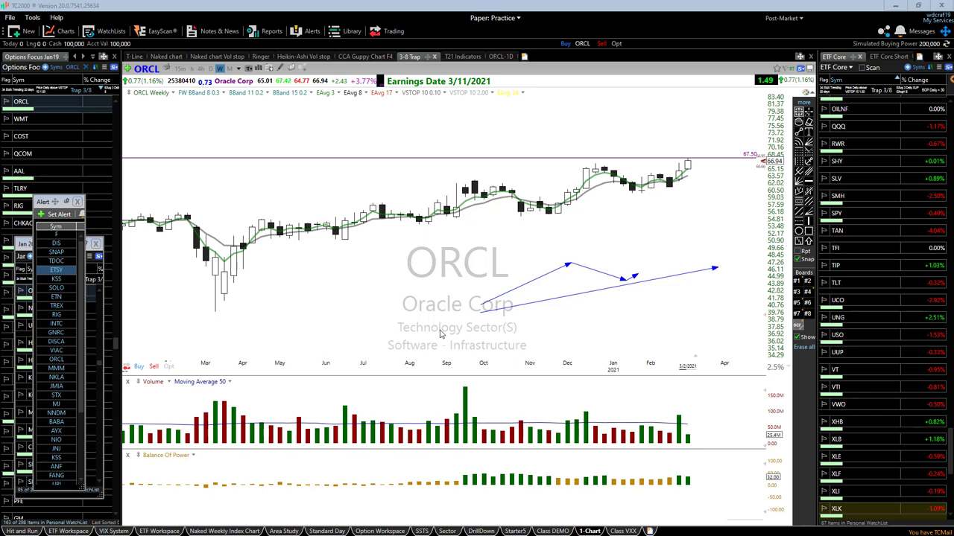
pyautogui.moveTo(614, 287)
pyautogui.mouseDown()
pyautogui.moveTo(649, 287)
pyautogui.moveTo(615, 289)
pyautogui.moveTo(640, 290)
pyautogui.mouseUp()
pyautogui.moveTo(233, 345); pyautogui.dragTo(437, 293)
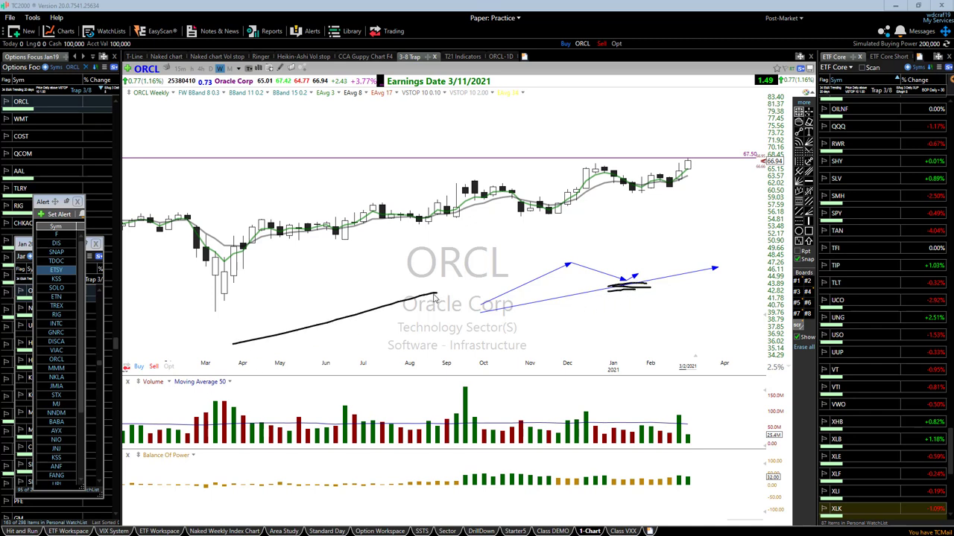
pyautogui.moveTo(233, 344)
pyautogui.mouseDown()
pyautogui.moveTo(292, 312)
pyautogui.moveTo(354, 313)
pyautogui.mouseUp()
pyautogui.moveTo(636, 277); pyautogui.dragTo(665, 254)
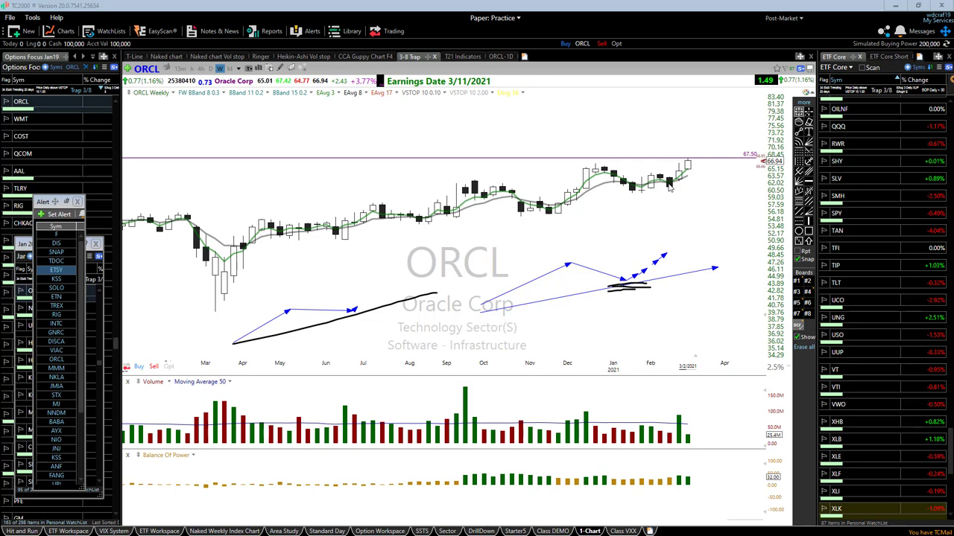
# - Point an arrow at ORCL's latest candle, extend a horizontal arrow from the mid-February low, and clear all annotations
pyautogui.moveTo(679, 138); pyautogui.dragTo(688, 157)
pyautogui.moveTo(666, 191); pyautogui.dragTo(715, 192)
pyautogui.press('Escape')
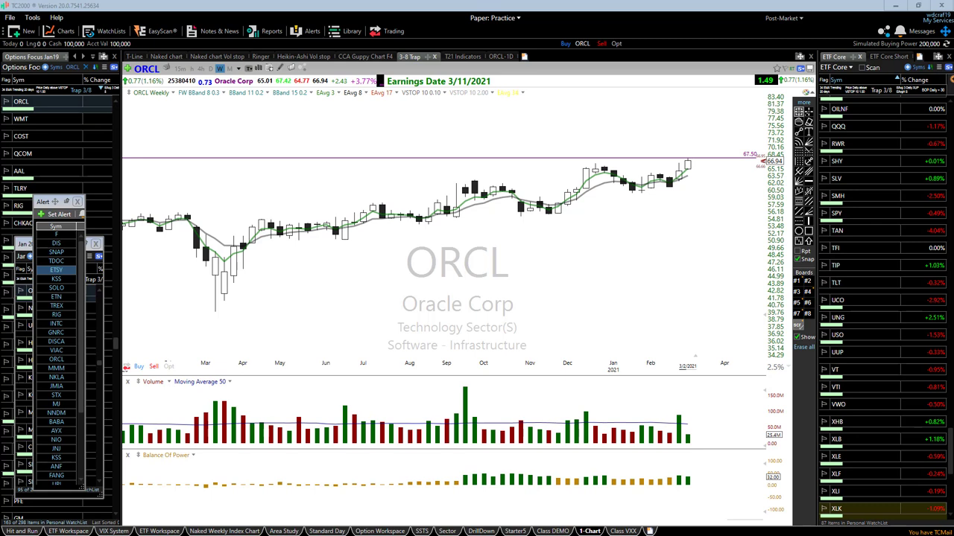
# - Sketch a new rising trend arrow with rally, pullback and bounce arrows plus horizontal level arrows below ORCL's candles, and clear the sketch
pyautogui.moveTo(299, 329)
pyautogui.mouseDown()
pyautogui.moveTo(403, 295)
pyautogui.moveTo(462, 305)
pyautogui.mouseUp()
pyautogui.moveTo(290, 333)
pyautogui.mouseDown()
pyautogui.moveTo(560, 310)
pyautogui.moveTo(574, 295)
pyautogui.mouseUp()
pyautogui.moveTo(466, 316); pyautogui.dragTo(473, 318)
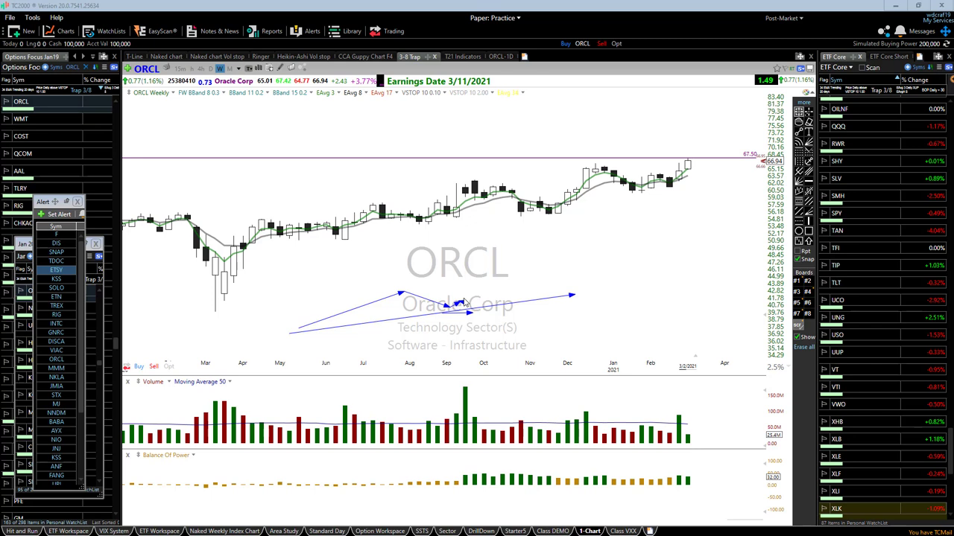
pyautogui.moveTo(460, 305); pyautogui.dragTo(487, 288)
pyautogui.moveTo(480, 256); pyautogui.dragTo(533, 259)
pyautogui.press('Delete')
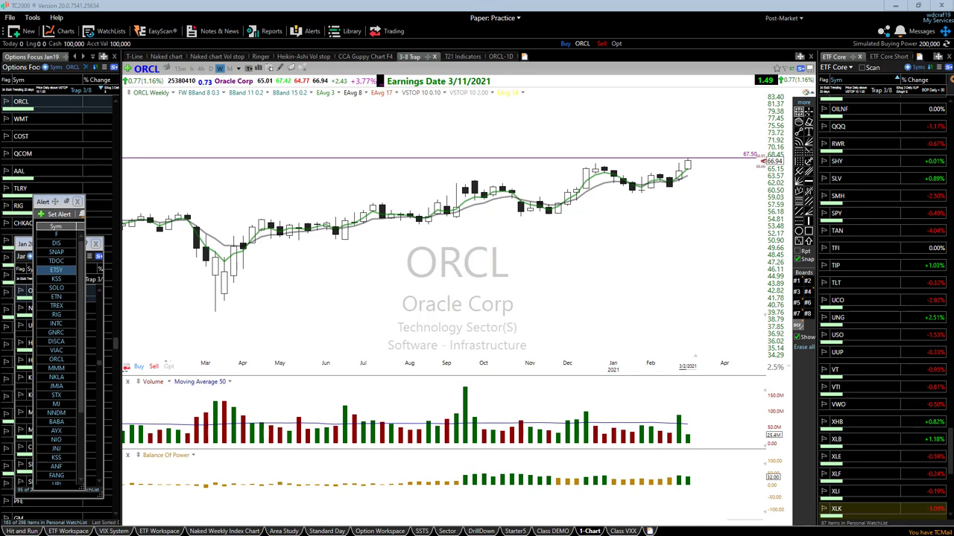
# - Sketch a rise, pullback and second rise with horizontal arrows above and below it, and handwrite 1500 above the pullback
pyautogui.moveTo(266, 339); pyautogui.dragTo(316, 317)
pyautogui.click(418, 299)
pyautogui.click(381, 274)
pyautogui.click(457, 275)
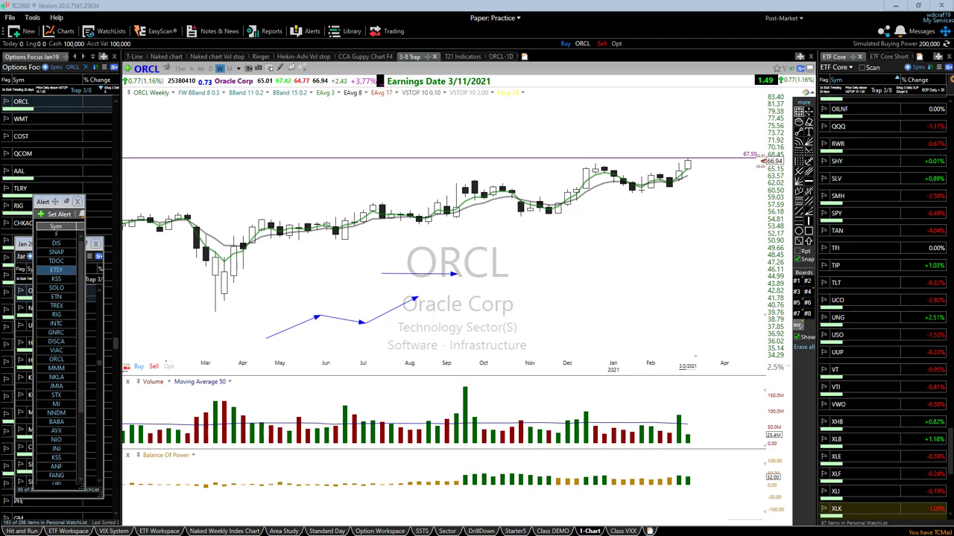
pyautogui.moveTo(339, 307)
pyautogui.mouseDown()
pyautogui.moveTo(356, 310)
pyautogui.moveTo(369, 292)
pyautogui.moveTo(383, 306)
pyautogui.moveTo(378, 295)
pyautogui.mouseUp()
pyautogui.moveTo(388, 321); pyautogui.dragTo(475, 321)
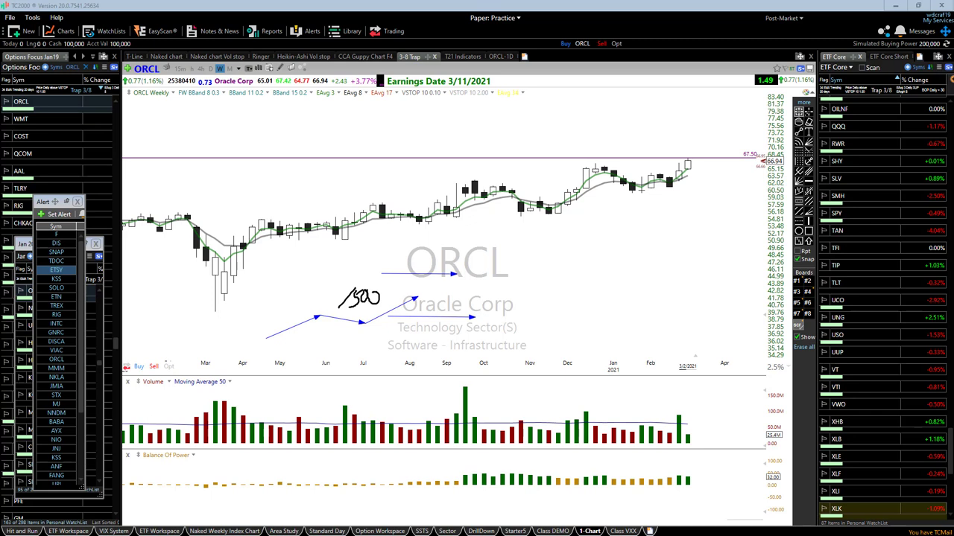
# - Handwrite OTM beside the lower horizontal arrow and 50 at the second rise's tip, and clear the sketch
pyautogui.moveTo(486, 322)
pyautogui.mouseDown()
pyautogui.moveTo(532, 316)
pyautogui.moveTo(528, 328)
pyautogui.mouseUp()
pyautogui.moveTo(417, 295)
pyautogui.mouseDown()
pyautogui.moveTo(439, 294)
pyautogui.moveTo(431, 290)
pyautogui.mouseUp()
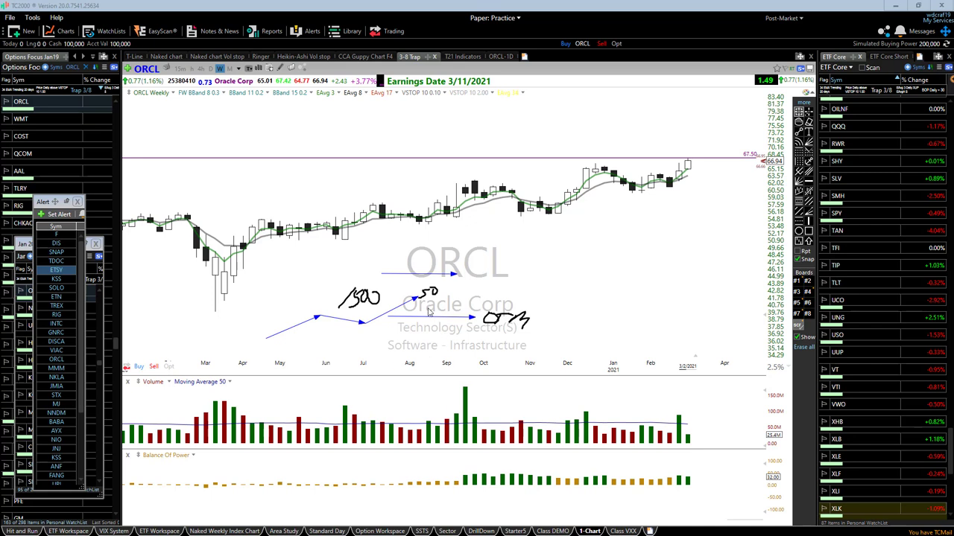
pyautogui.moveTo(415, 310)
pyautogui.mouseDown()
pyautogui.moveTo(396, 340)
pyautogui.moveTo(411, 337)
pyautogui.mouseUp()
pyautogui.press('Escape')
# - Mark ORCL's January and February candles and moving averages with short arrows, and delete the marks
pyautogui.scroll(2, 561, 264)
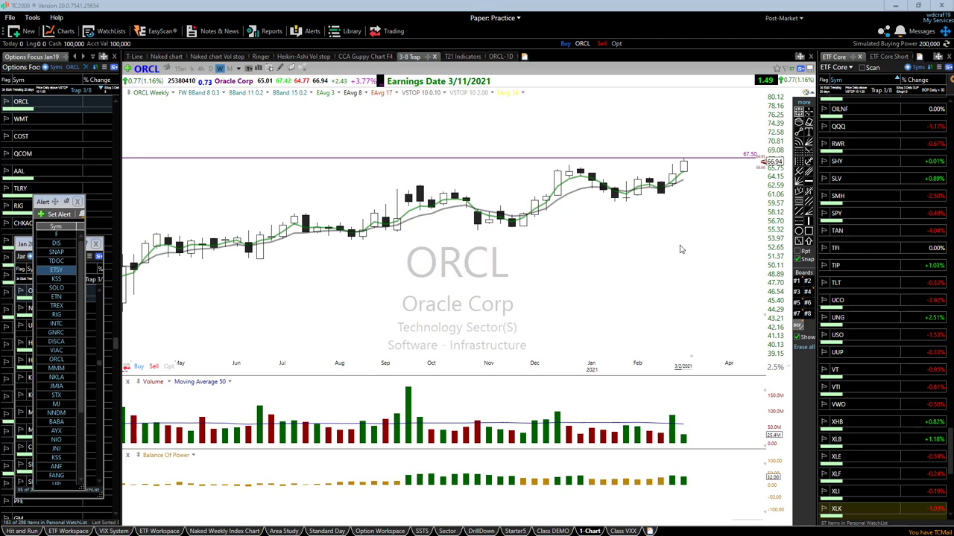
pyautogui.moveTo(679, 245); pyautogui.dragTo(649, 206)
pyautogui.moveTo(648, 182); pyautogui.dragTo(661, 192)
pyautogui.moveTo(669, 184)
pyautogui.mouseDown()
pyautogui.moveTo(679, 173)
pyautogui.moveTo(673, 198)
pyautogui.moveTo(682, 198)
pyautogui.mouseUp()
pyautogui.press('Delete')
pyautogui.moveTo(620, 169)
pyautogui.mouseDown()
pyautogui.moveTo(631, 177)
pyautogui.moveTo(609, 202)
pyautogui.moveTo(667, 206)
pyautogui.moveTo(682, 187)
pyautogui.moveTo(688, 200)
pyautogui.mouseUp()
pyautogui.press('Delete')
# - Extend a horizontal arrow from ORCL's mid-February candle, draw a filled box beneath it, and point a short arrow at the line
pyautogui.moveTo(668, 187); pyautogui.dragTo(748, 186)
pyautogui.moveTo(707, 203); pyautogui.dragTo(691, 249)
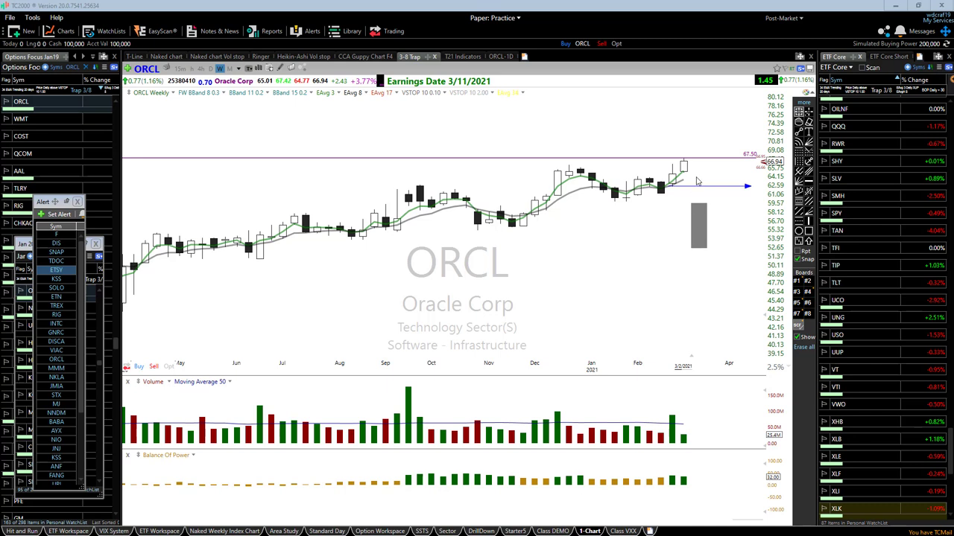
pyautogui.moveTo(721, 173); pyautogui.dragTo(731, 190)
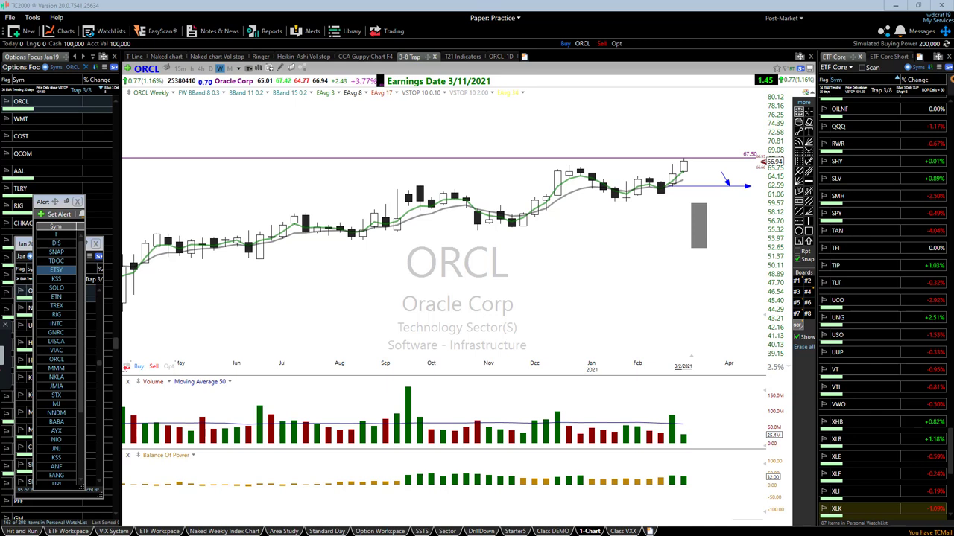
# - Switch to the browser, move the hitandruncandlesticks.com window up, and open its Right Way Options page
pyautogui.hotkey('alt', 'Tab')
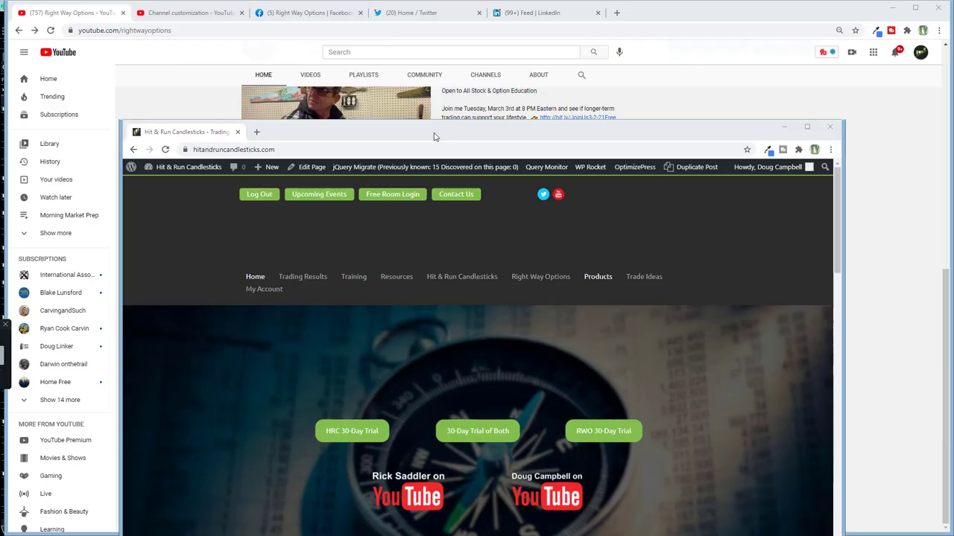
pyautogui.moveTo(560, 129); pyautogui.dragTo(543, 23)
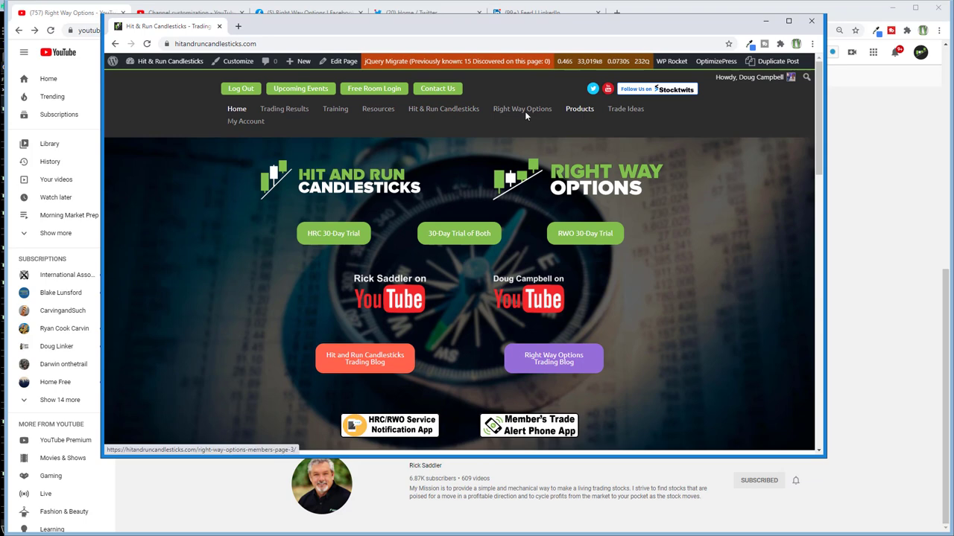
pyautogui.click(524, 111)
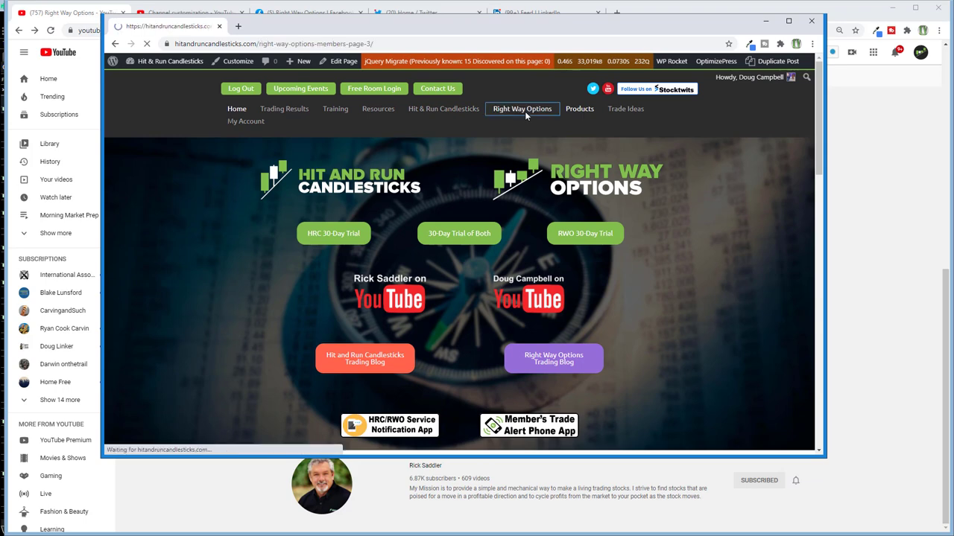
# - Look through the Right Way Options Members Page, and put the browser windows away to return to the TC2000 chart
pyautogui.scroll(-1, 541, 322)
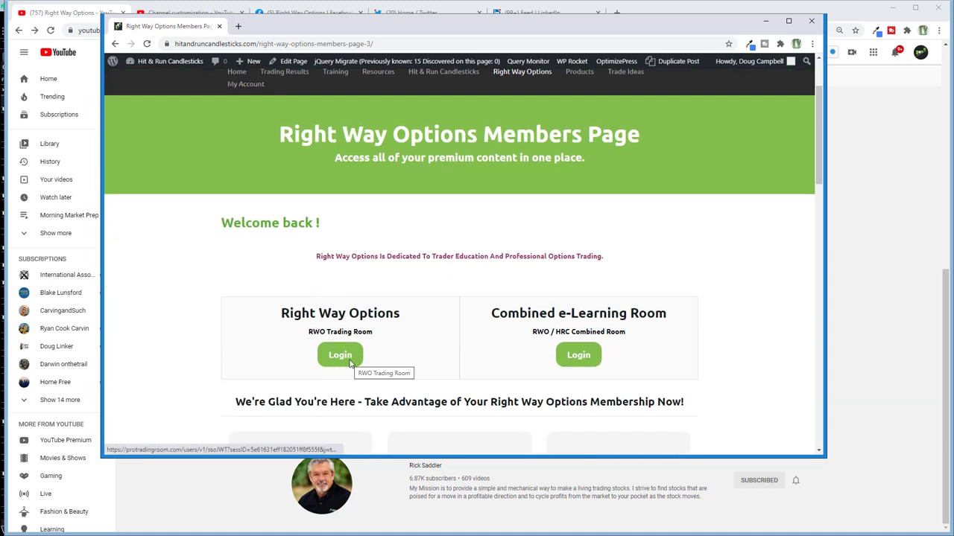
pyautogui.scroll(-1, 350, 364)
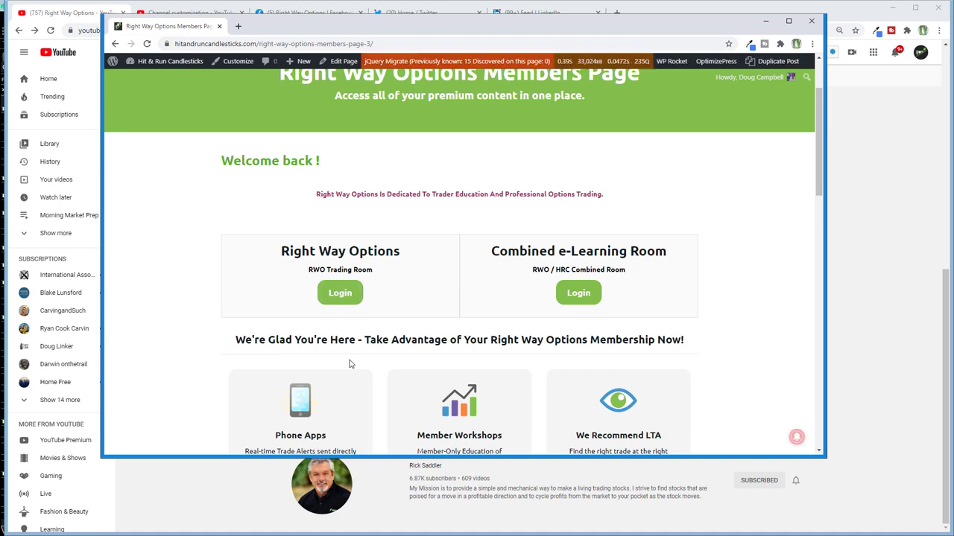
pyautogui.scroll(2, 413, 173)
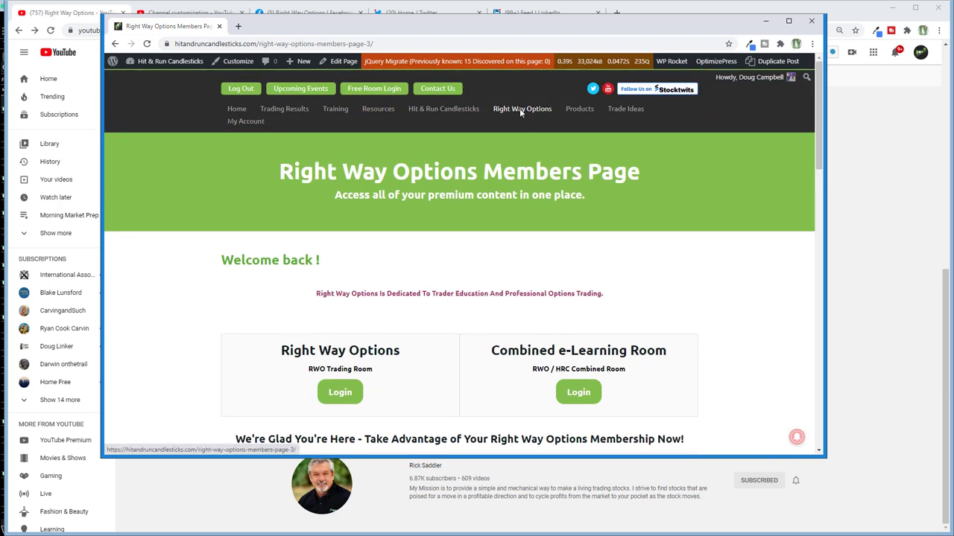
pyautogui.scroll(-2, 460, 215)
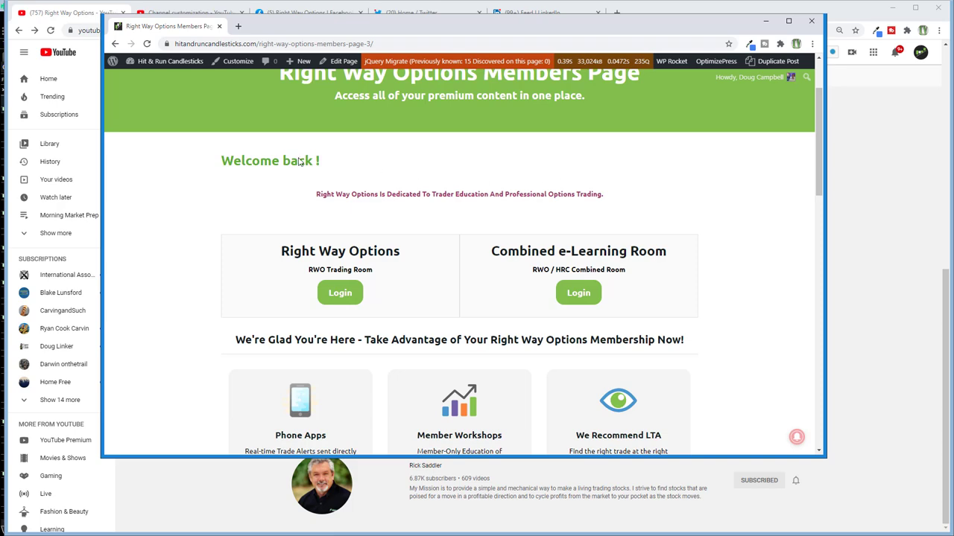
pyautogui.click(808, 26)
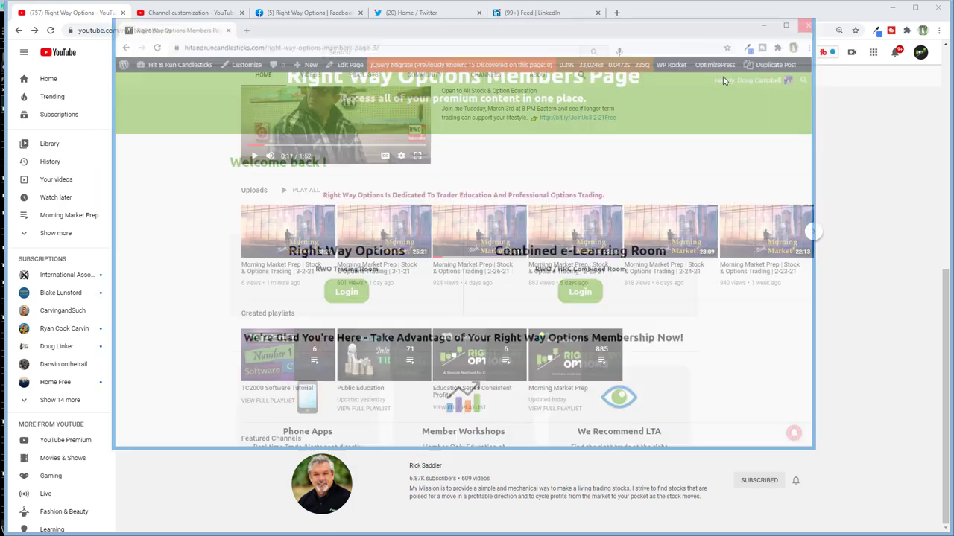
pyautogui.click(889, 9)
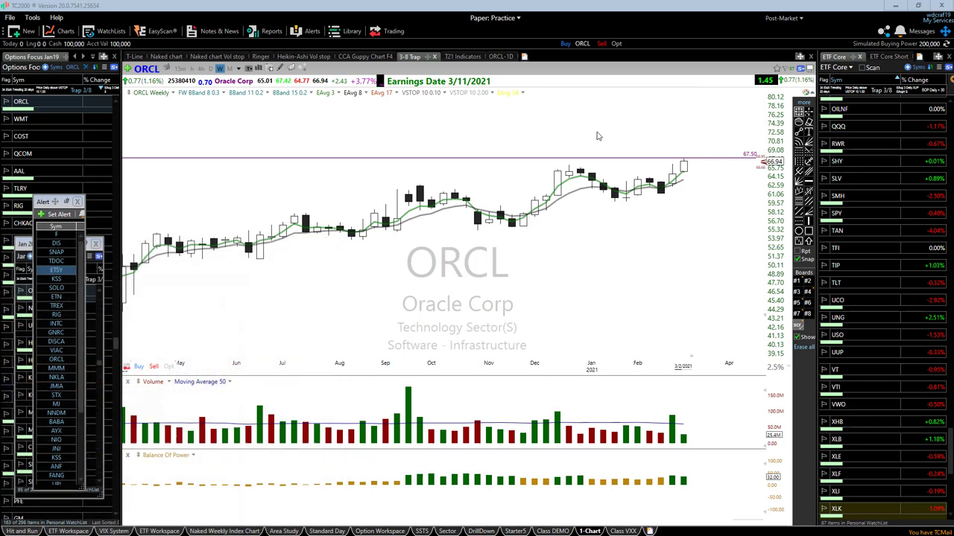
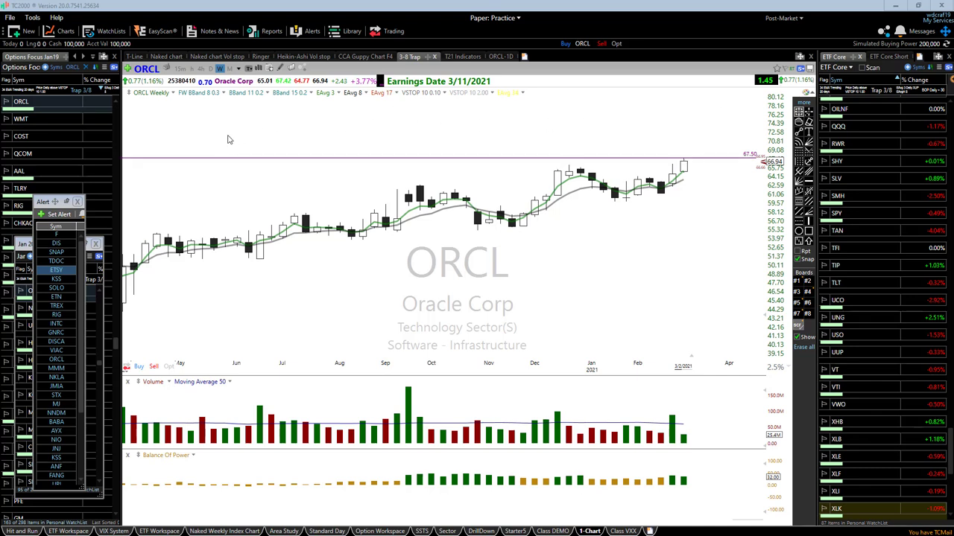
# - Show ORCL on the Heikin-Ashi Vol stop chart in the 3-day timeframe, covering about a year of history
pyautogui.click(312, 57)
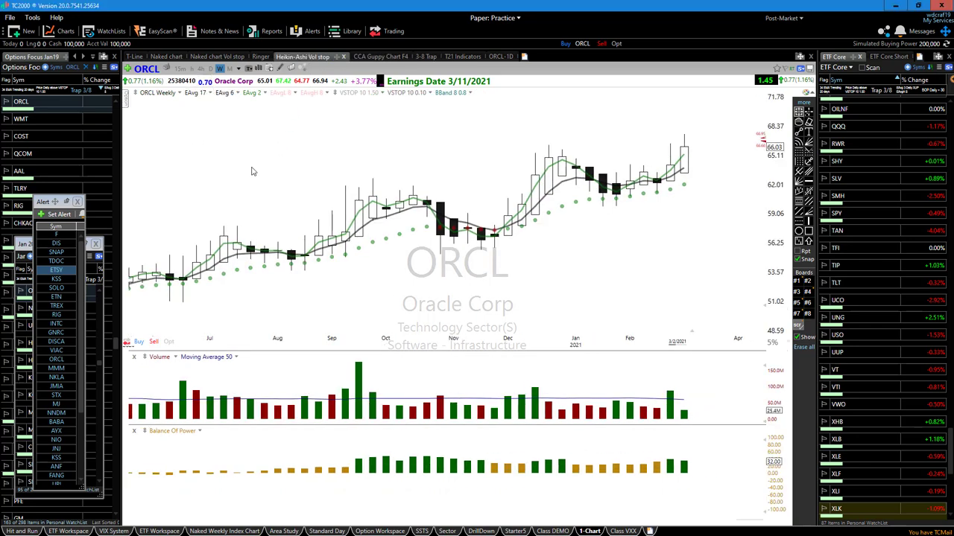
pyautogui.write('3D')
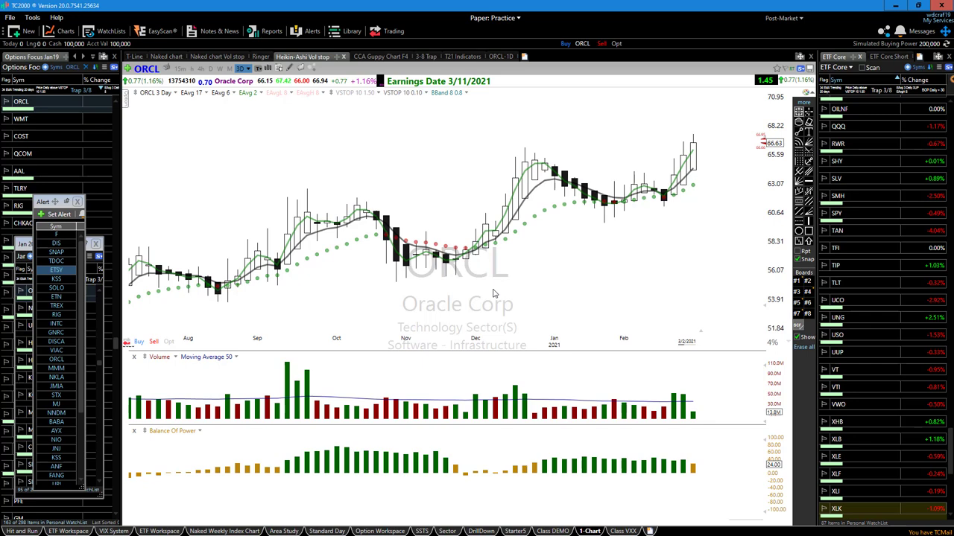
pyautogui.scroll(-4, 440, 304)
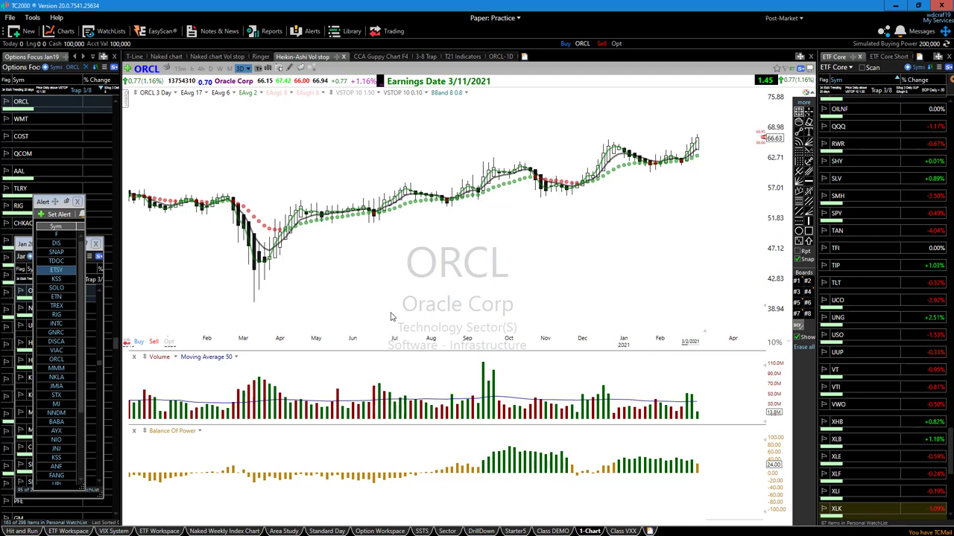
# - Load XLK on the Heikin-Ashi chart in the 2-day timeframe, and draw a rising arrow along its June to September uptrend
pyautogui.write('XLK')
pyautogui.press('Return')
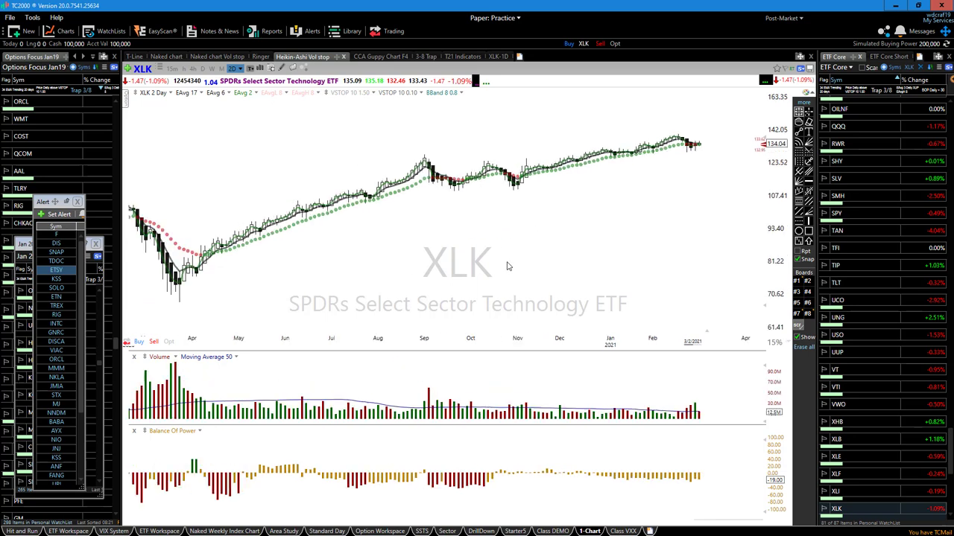
pyautogui.press('2')
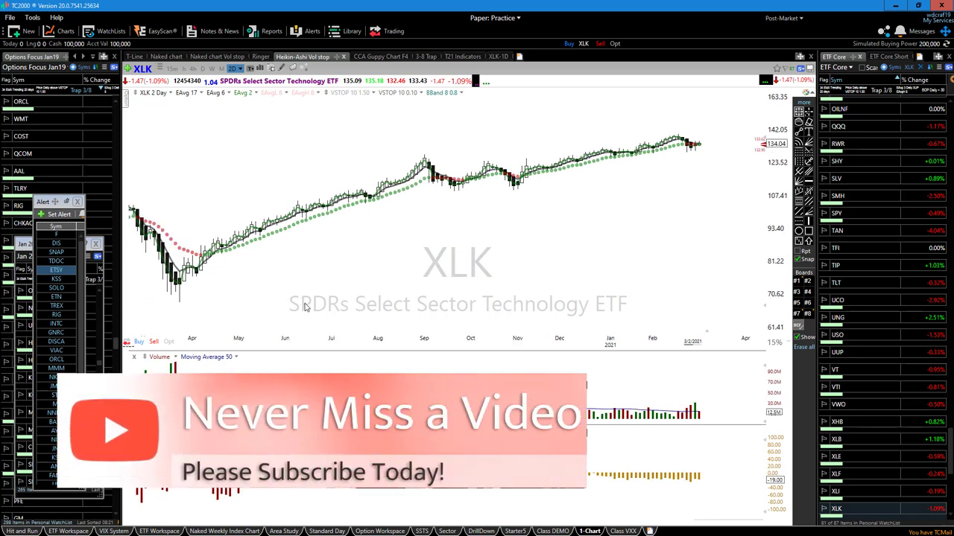
pyautogui.moveTo(287, 302)
pyautogui.mouseDown()
pyautogui.moveTo(231, 243)
pyautogui.moveTo(433, 179)
pyautogui.mouseUp()
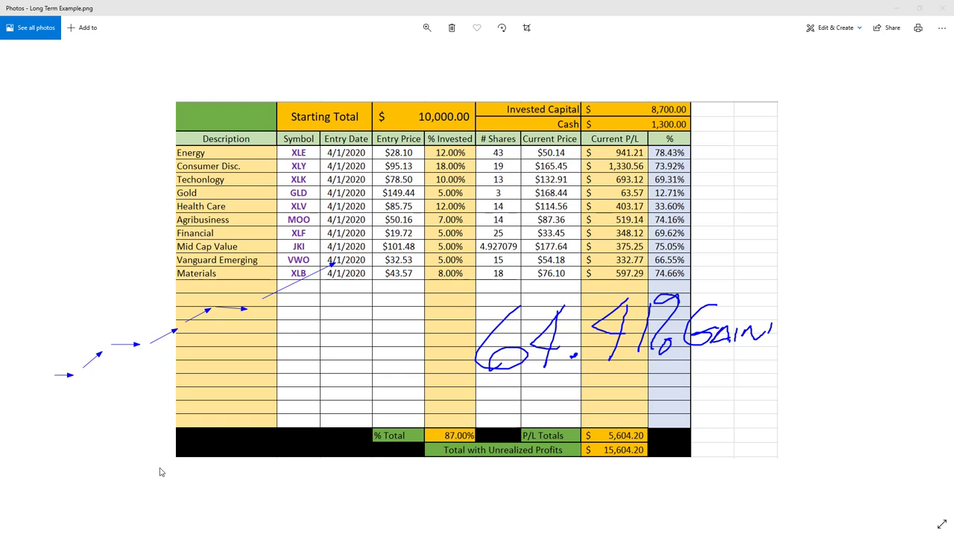
# - Clear the arrows drawn over the Long Term Example.png portfolio table, and return to the XLK chart in TC2000
pyautogui.press('e')
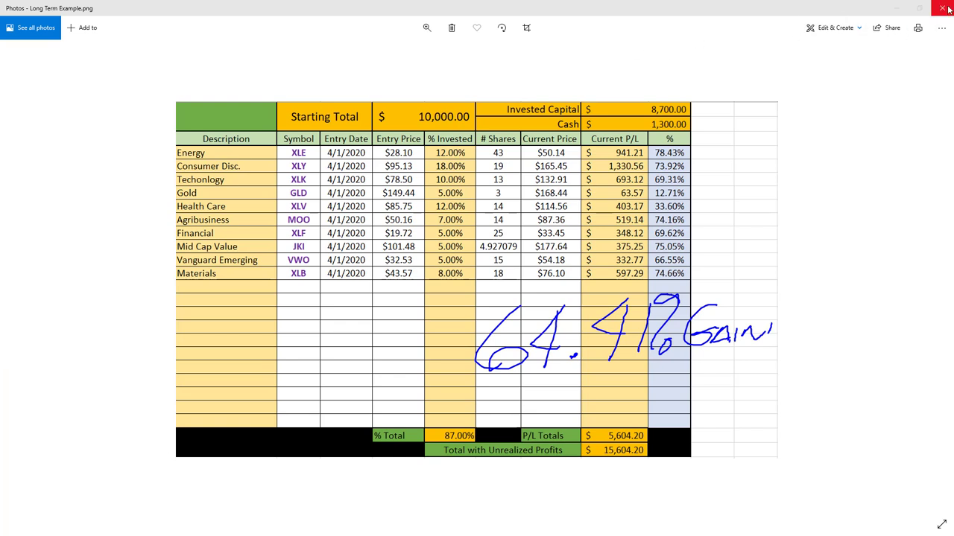
pyautogui.click(897, 9)
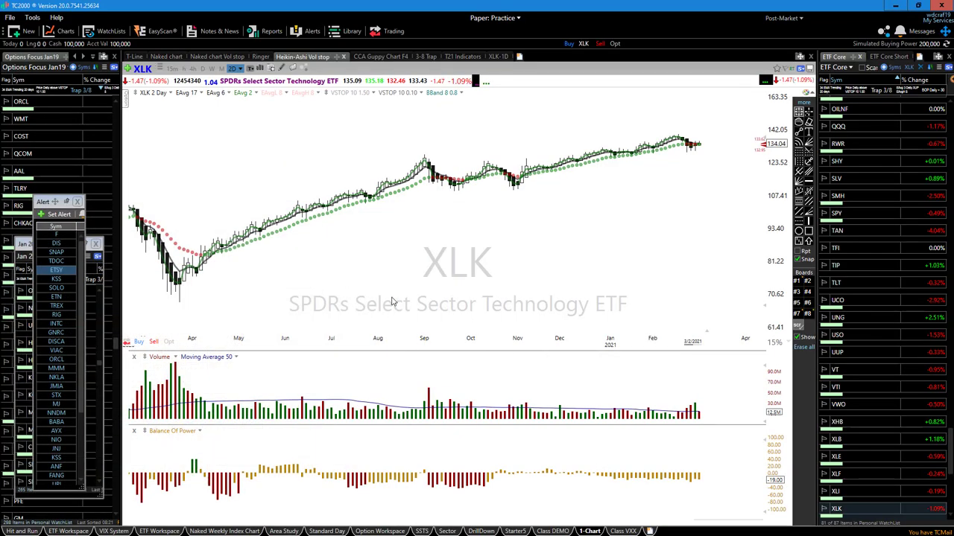
pyautogui.scroll(1, 378, 302)
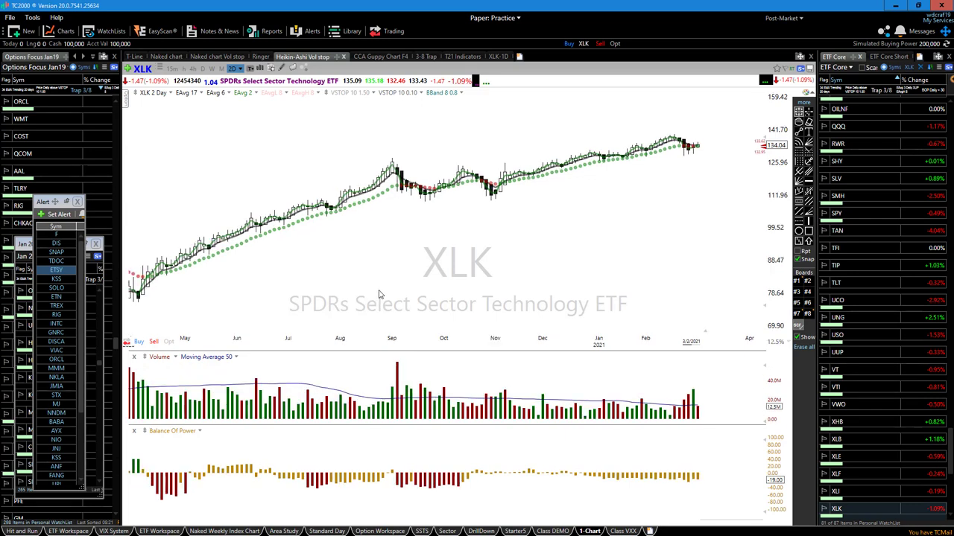
# - Load MO and display it in the weekly timeframe on the Naked chart
pyautogui.write('MO')
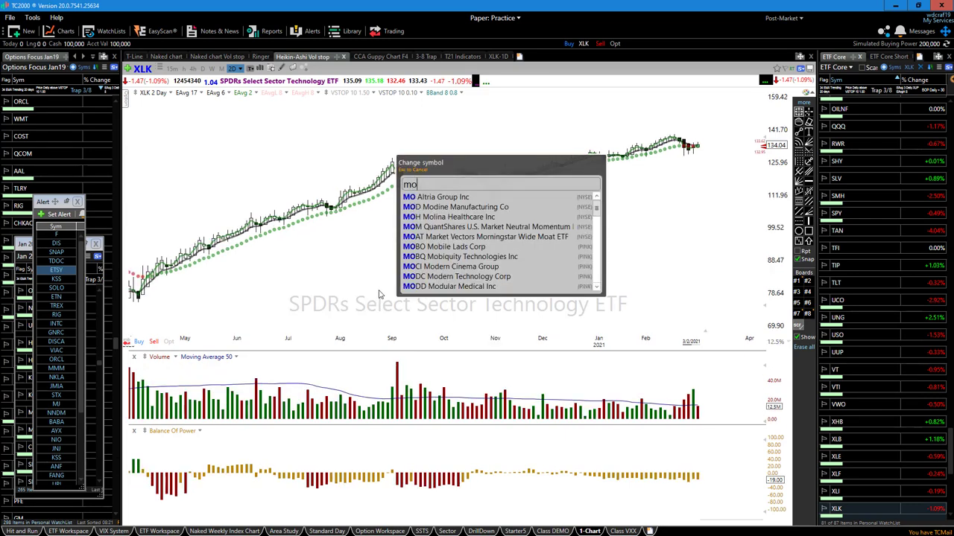
pyautogui.press('Return')
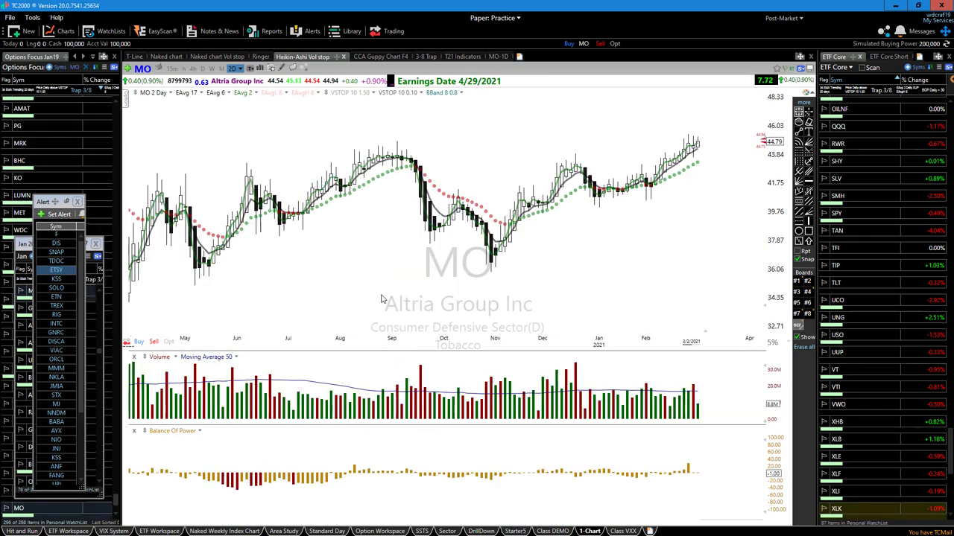
pyautogui.click(203, 68)
pyautogui.click(211, 67)
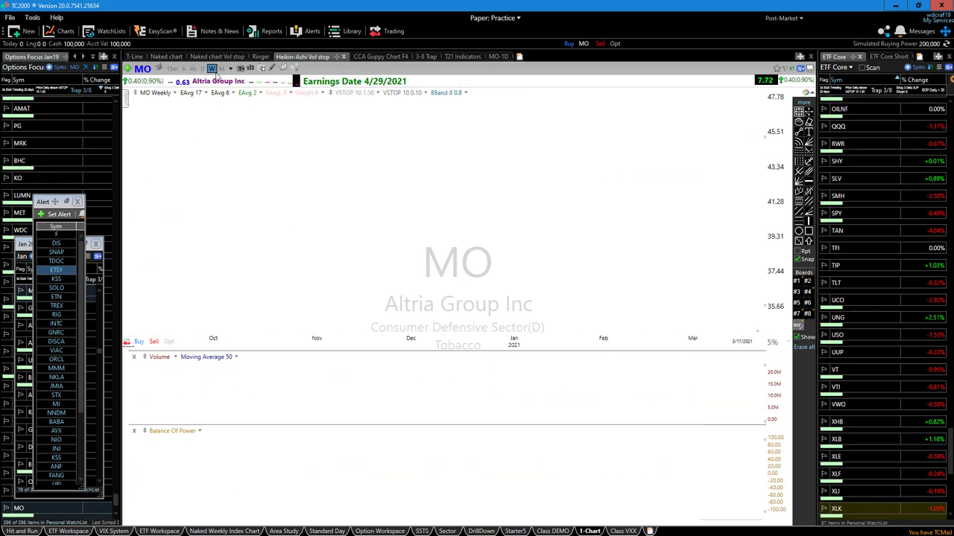
pyautogui.click(166, 58)
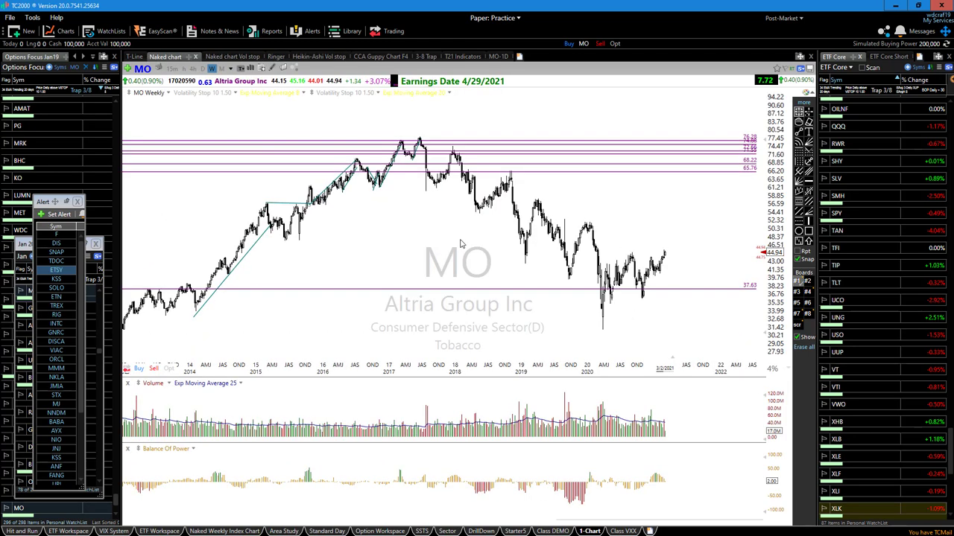
# - Show drawing board #7 on the MO weekly chart, with about five years of history in view
pyautogui.scroll(-3, 435, 339)
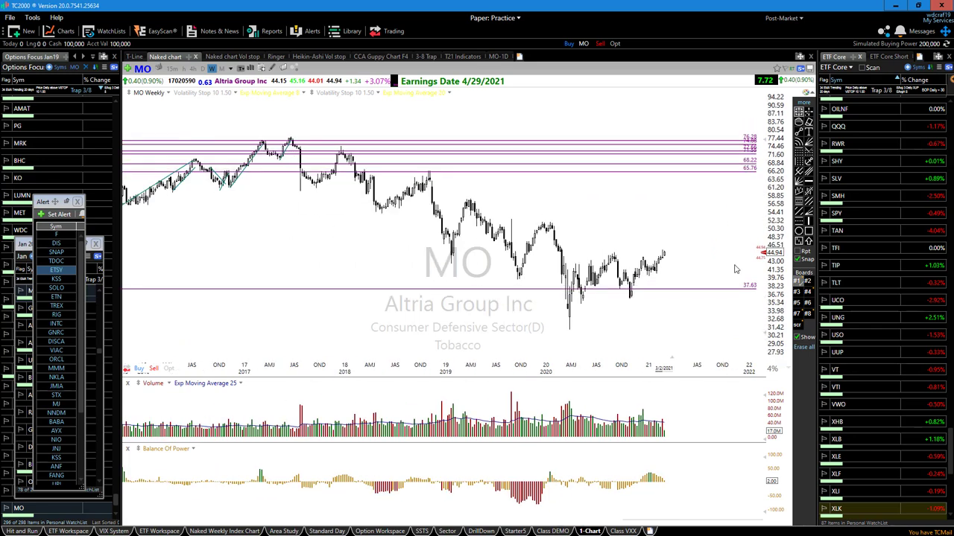
pyautogui.click(796, 314)
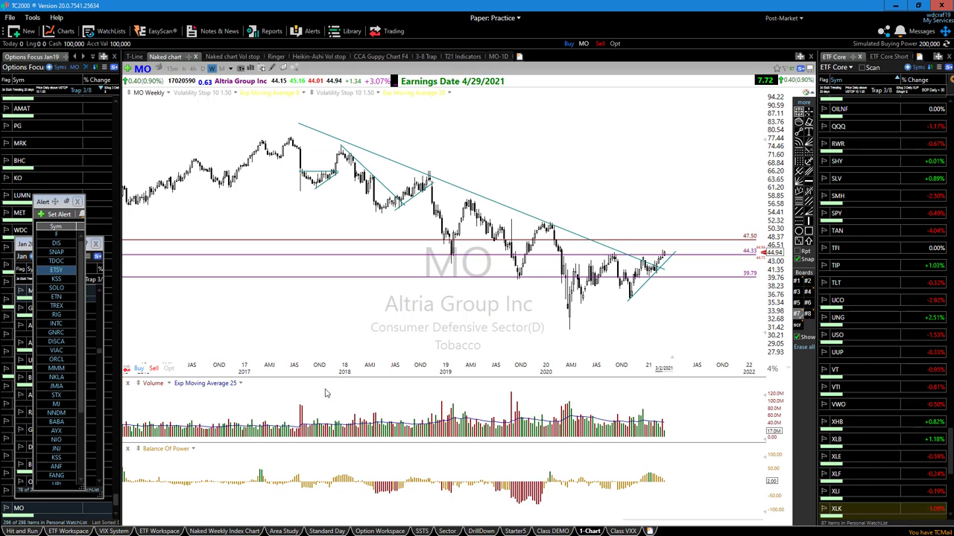
# - Load KHC on the weekly Naked chart, covering about two and a half years of history
pyautogui.write('KHC')
pyautogui.press('Return')
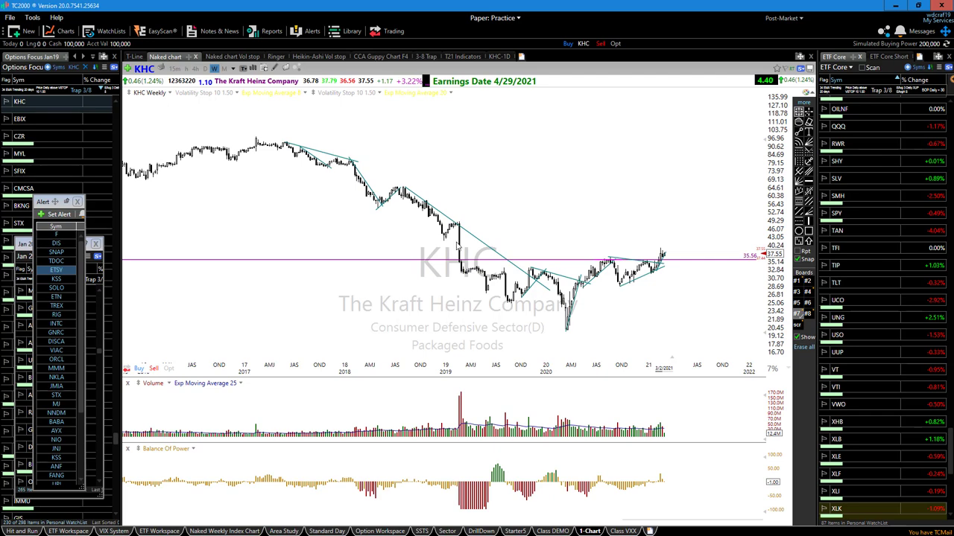
pyautogui.scroll(4, 496, 298)
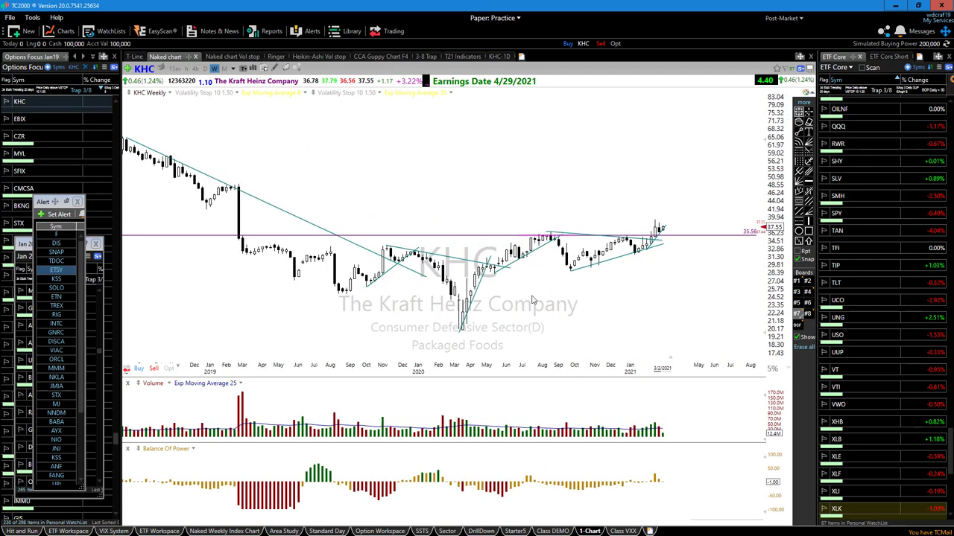
# - Draw arrows marking a short pullback and a rebound at KHC's latest weekly candles, and clear the drawn arrows
pyautogui.moveTo(654, 224)
pyautogui.mouseDown()
pyautogui.moveTo(673, 236)
pyautogui.moveTo(684, 222)
pyautogui.mouseUp()
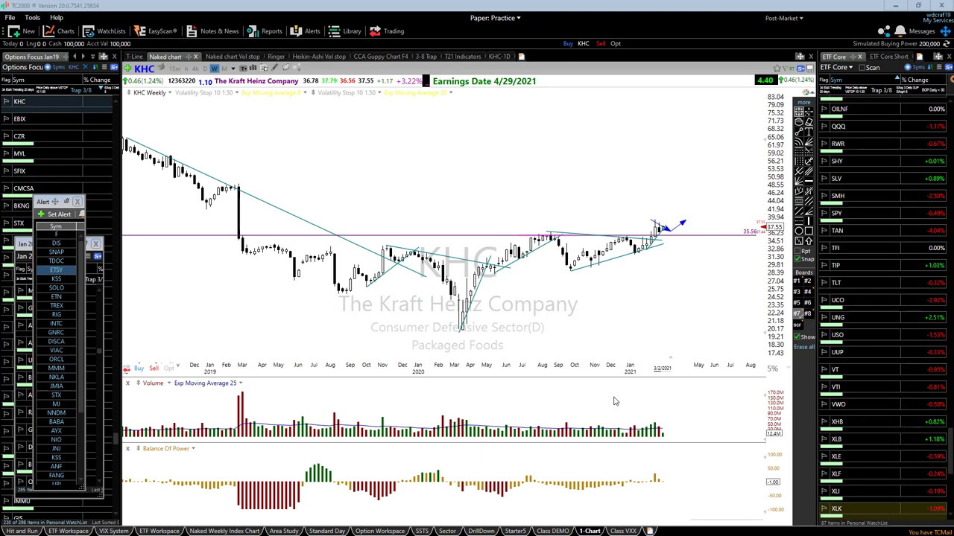
pyautogui.click(797, 204)
pyautogui.moveTo(687, 173); pyautogui.dragTo(751, 97)
pyautogui.click(438, 204)
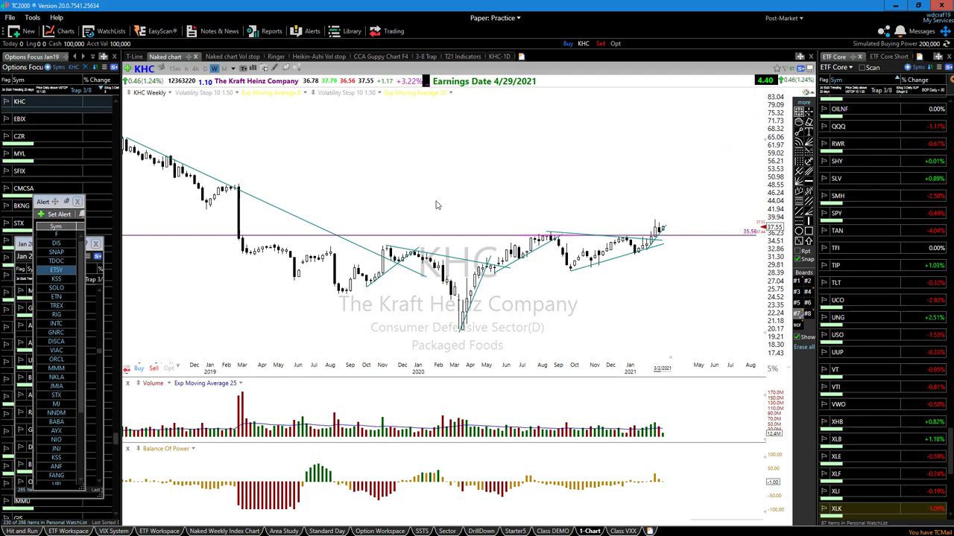
# - Load XLE on the weekly Naked chart, showing its price history back to before 2017
pyautogui.write('XLE')
pyautogui.press('Return')
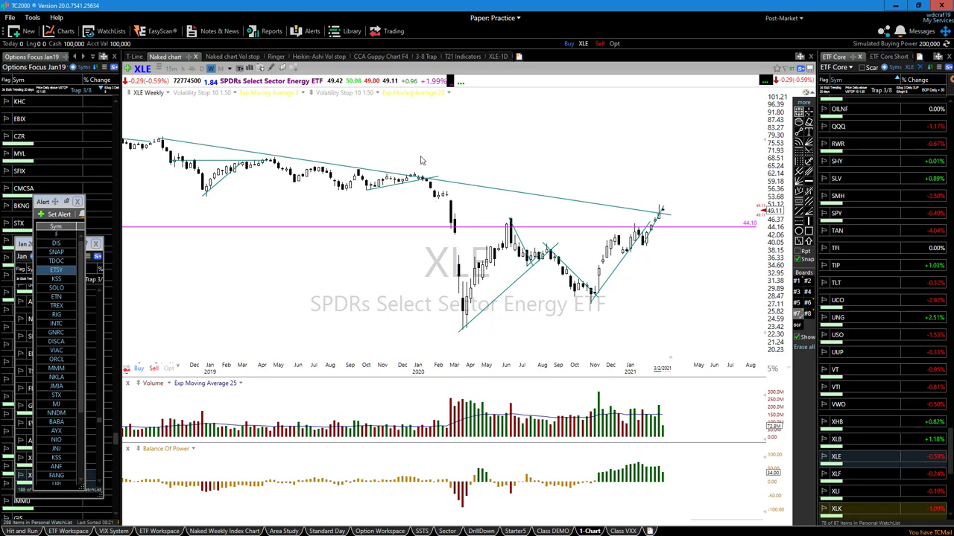
pyautogui.scroll(-3, 430, 164)
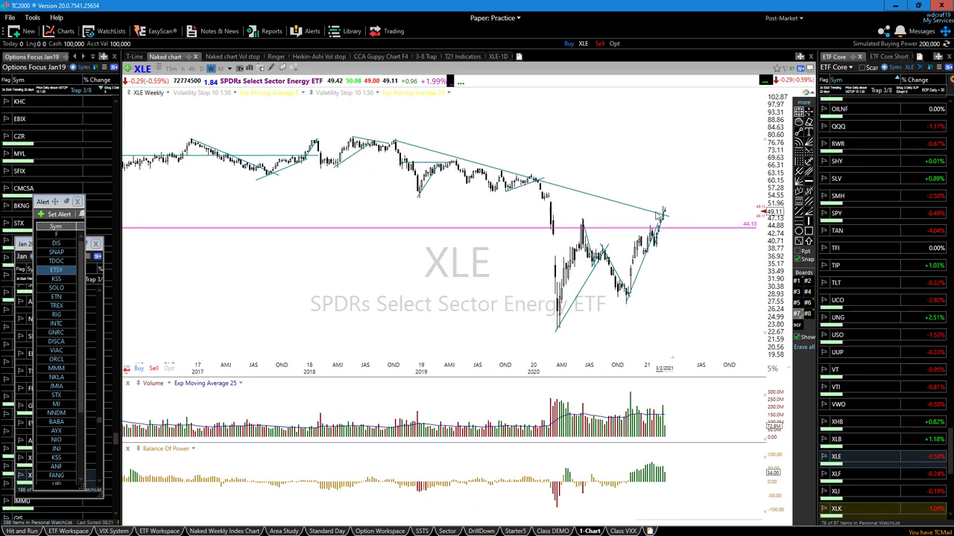